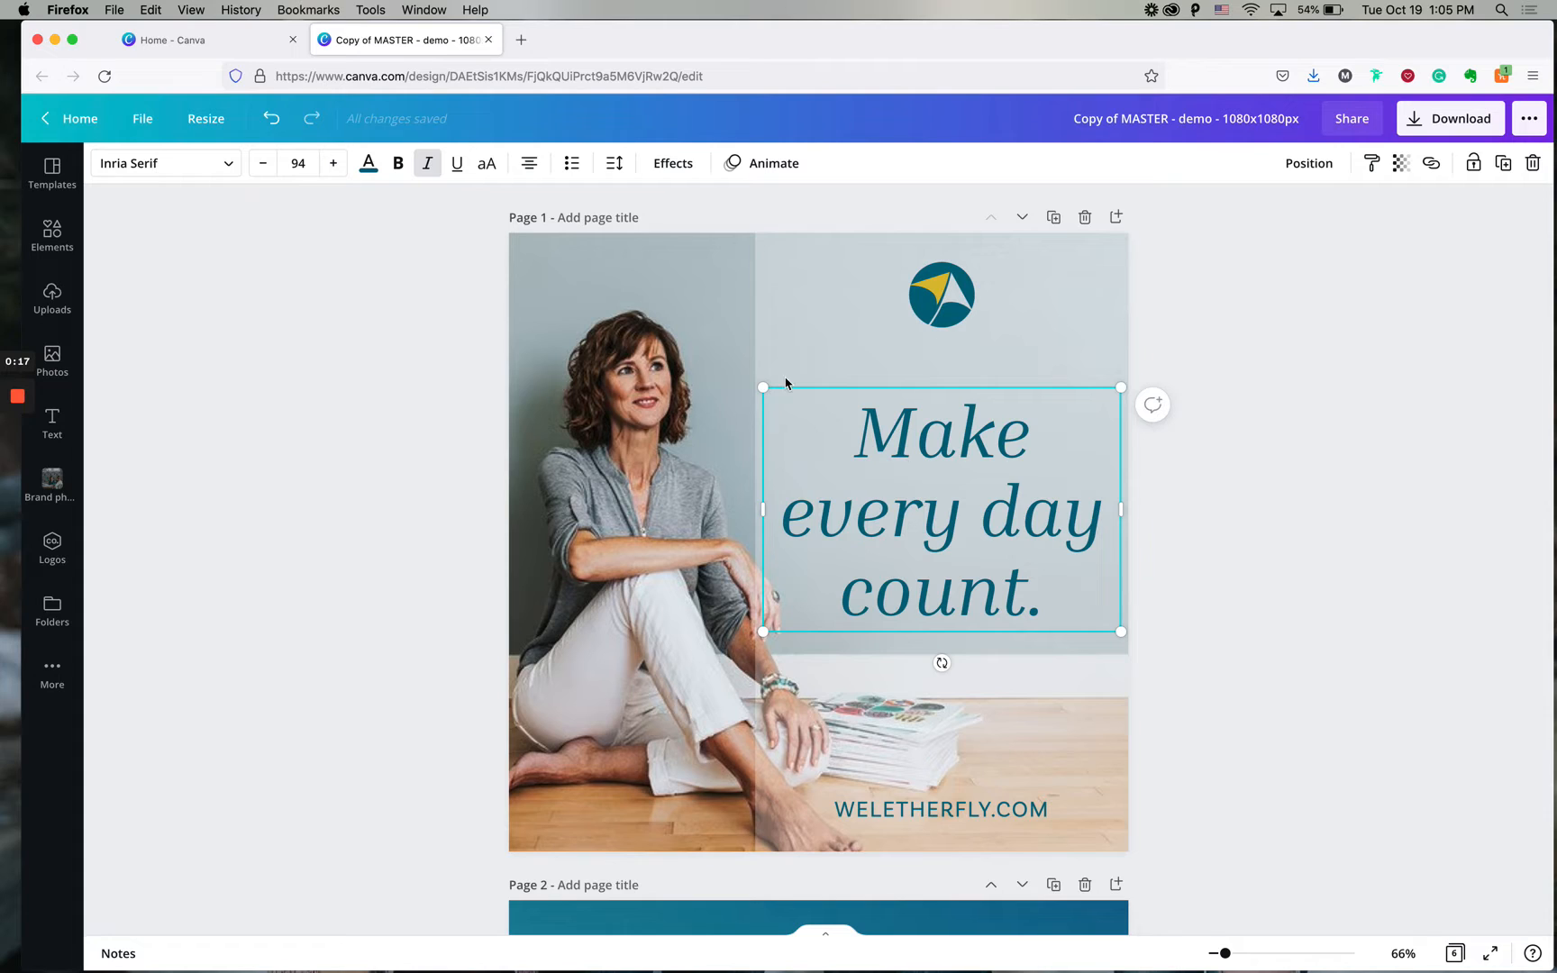
# Widen the text box of the quote "Make every day count." on page 1 to a width of about 895.
pyautogui.click(826, 301)
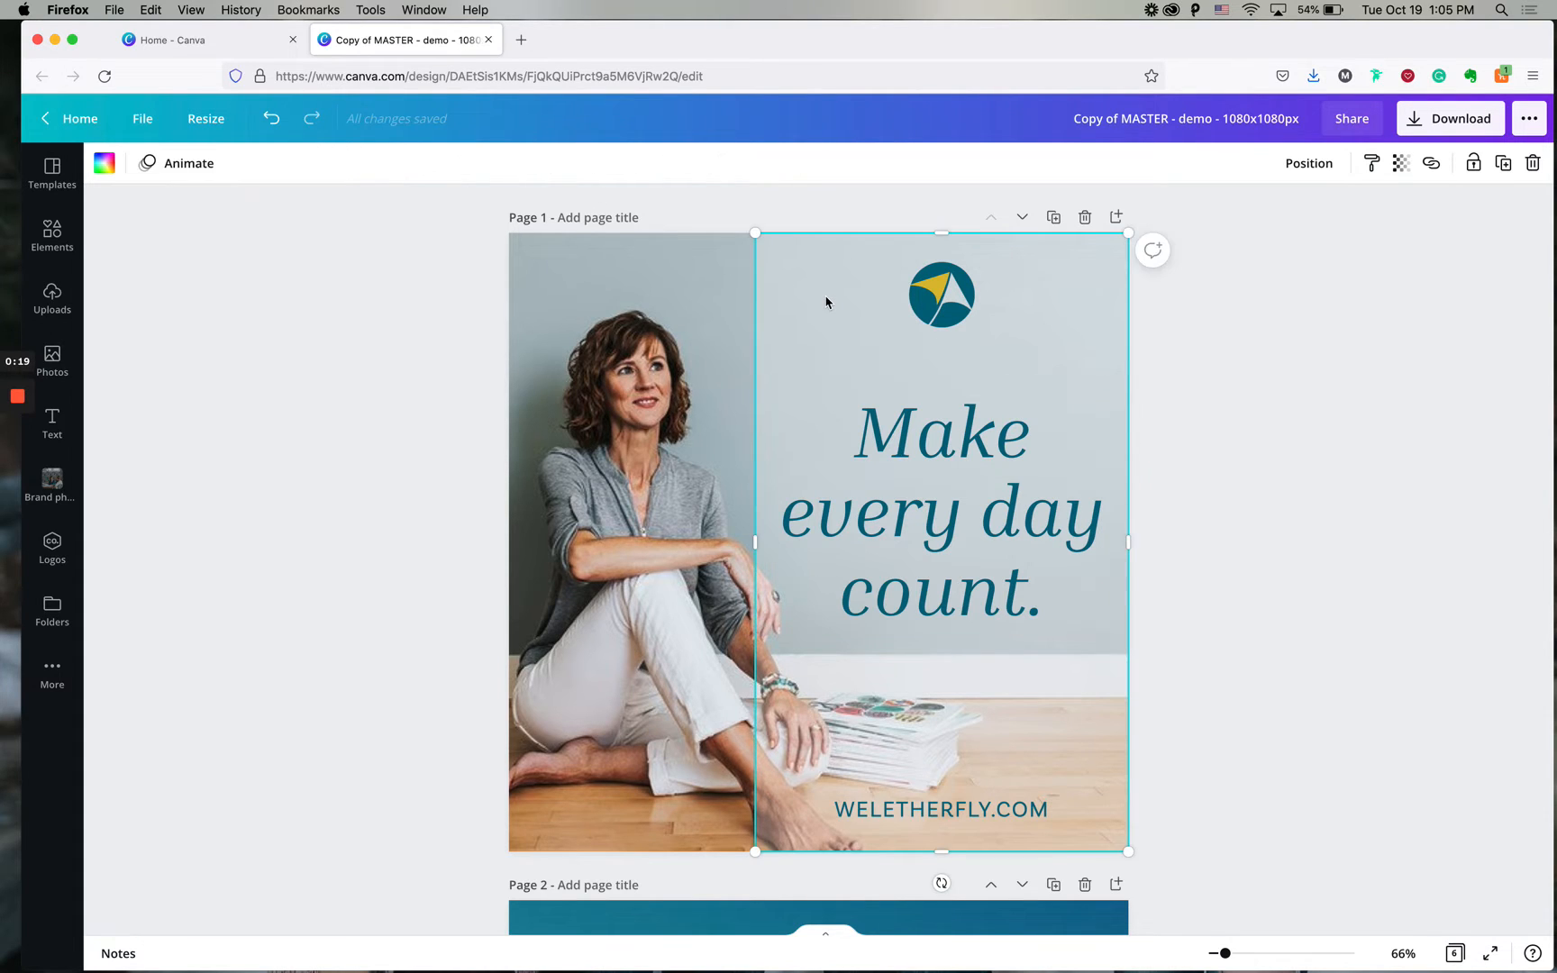
pyautogui.click(1218, 444)
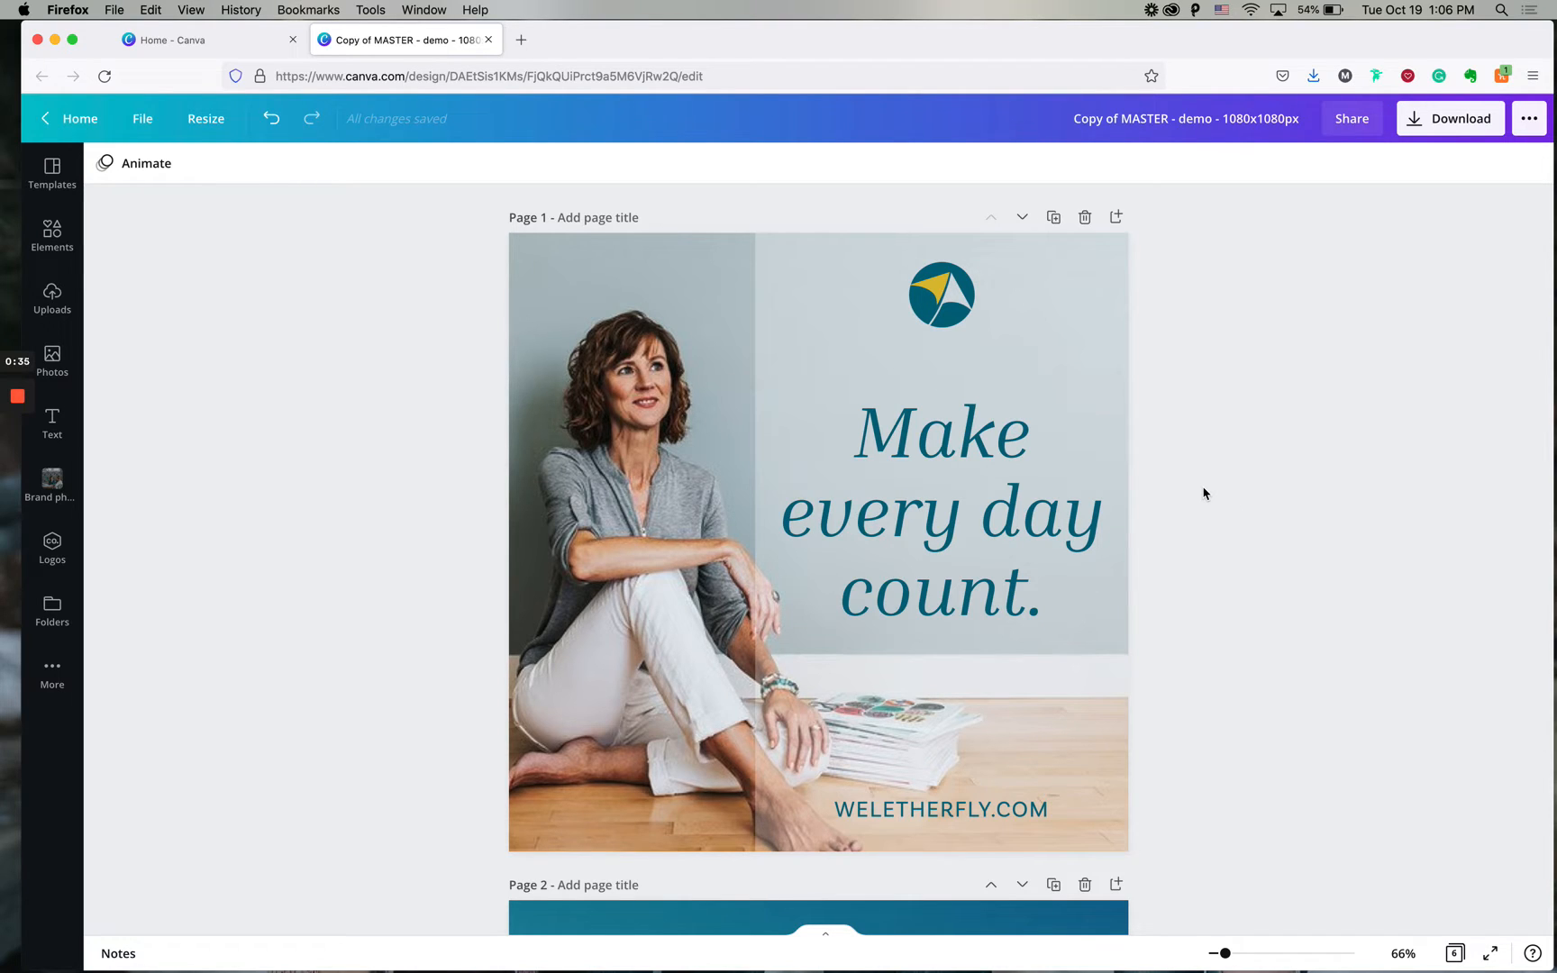
pyautogui.click(1003, 532)
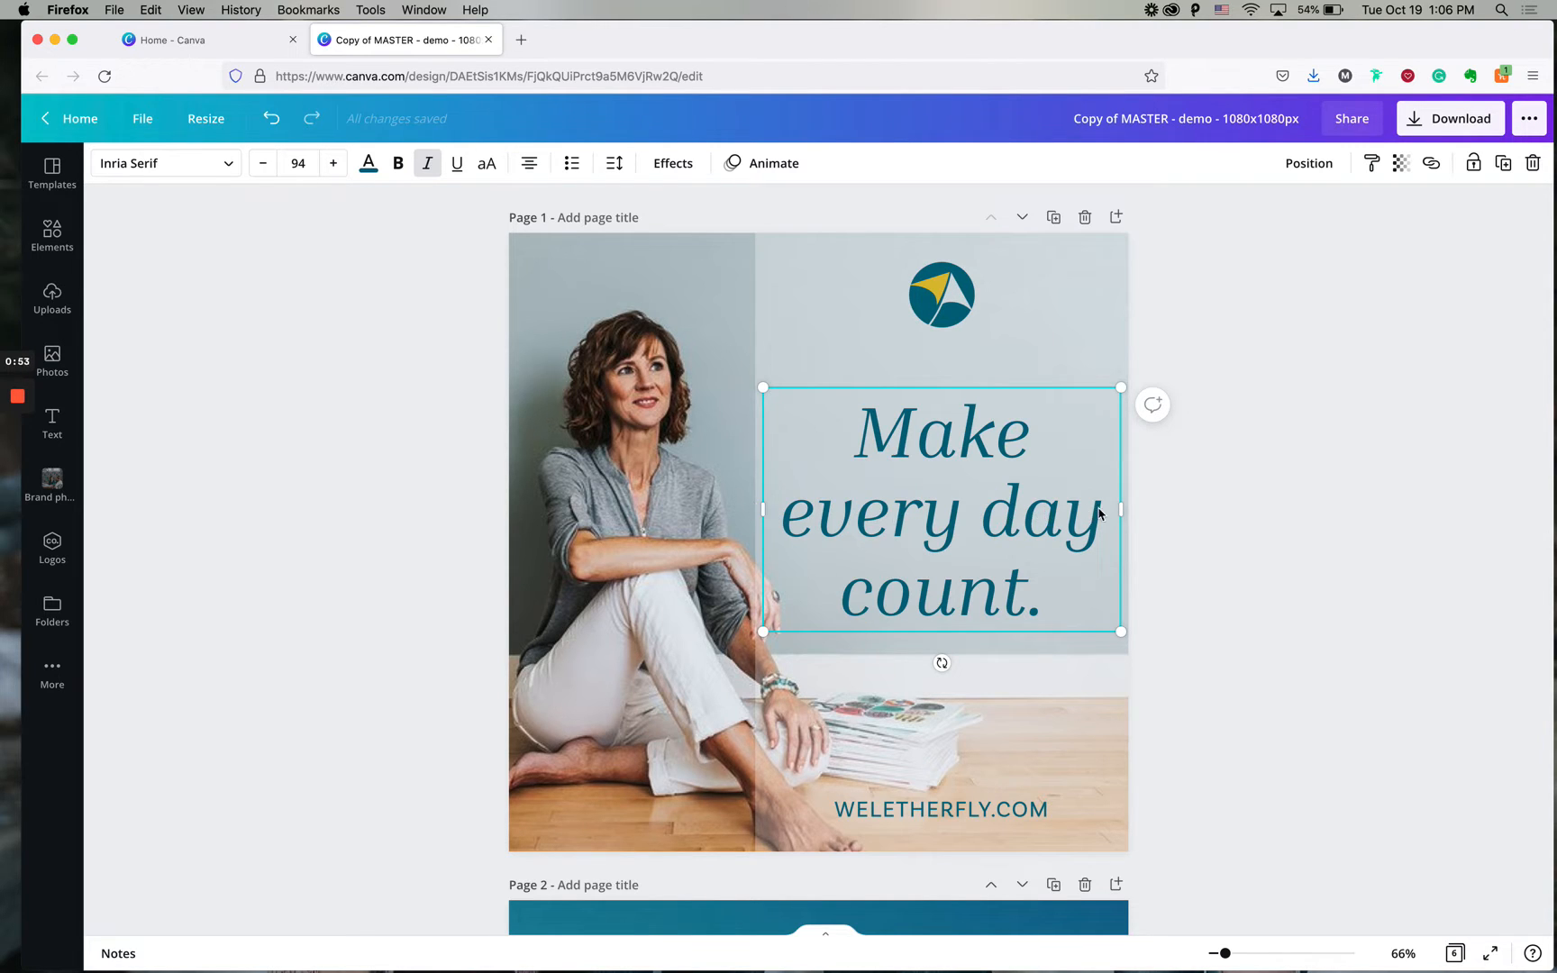
pyautogui.moveTo(1120, 509); pyautogui.dragTo(1276, 500)
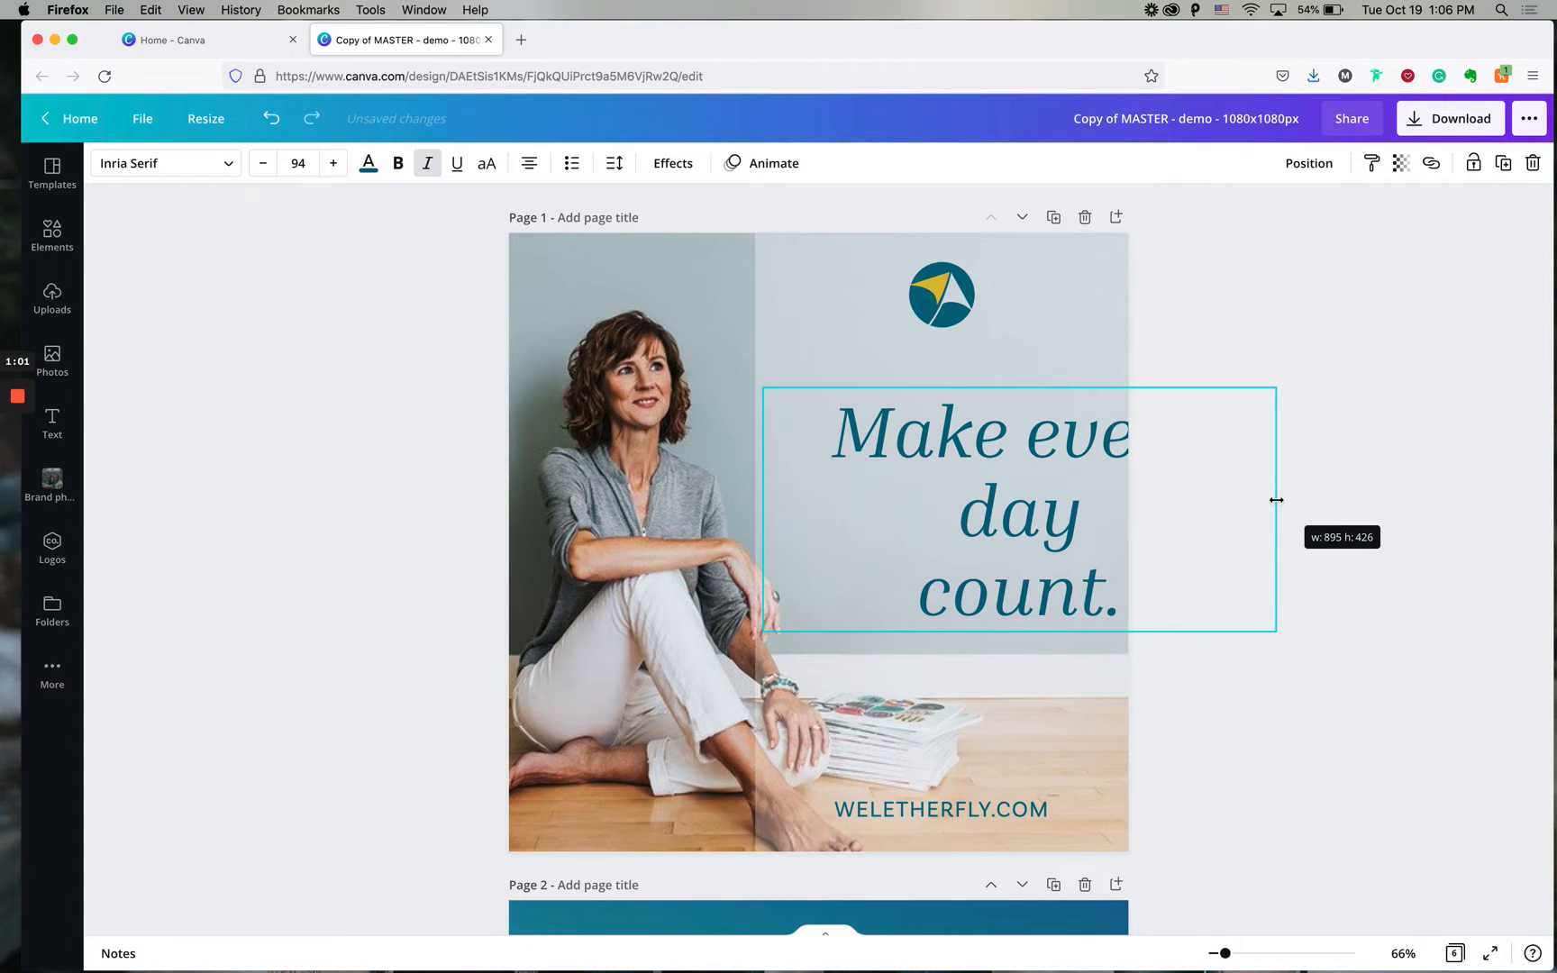
pyautogui.moveTo(1277, 500); pyautogui.dragTo(1277, 500)
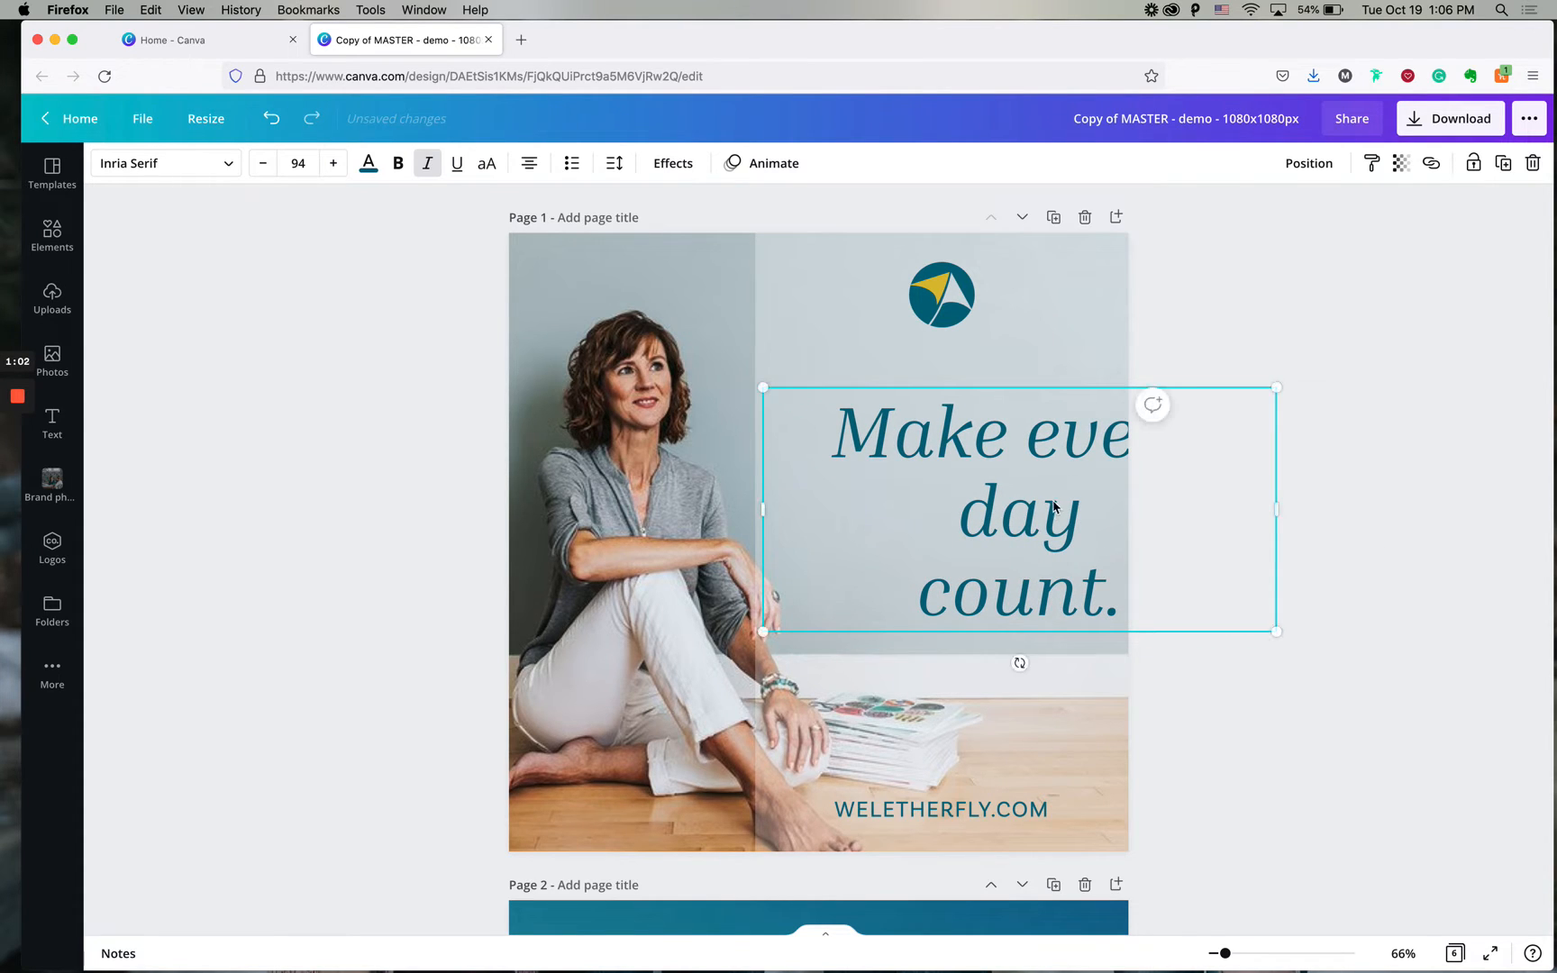
# Shift the quote's text box over the seated woman's arm and narrow it to a width of about 624.
pyautogui.moveTo(1032, 532); pyautogui.dragTo(917, 531)
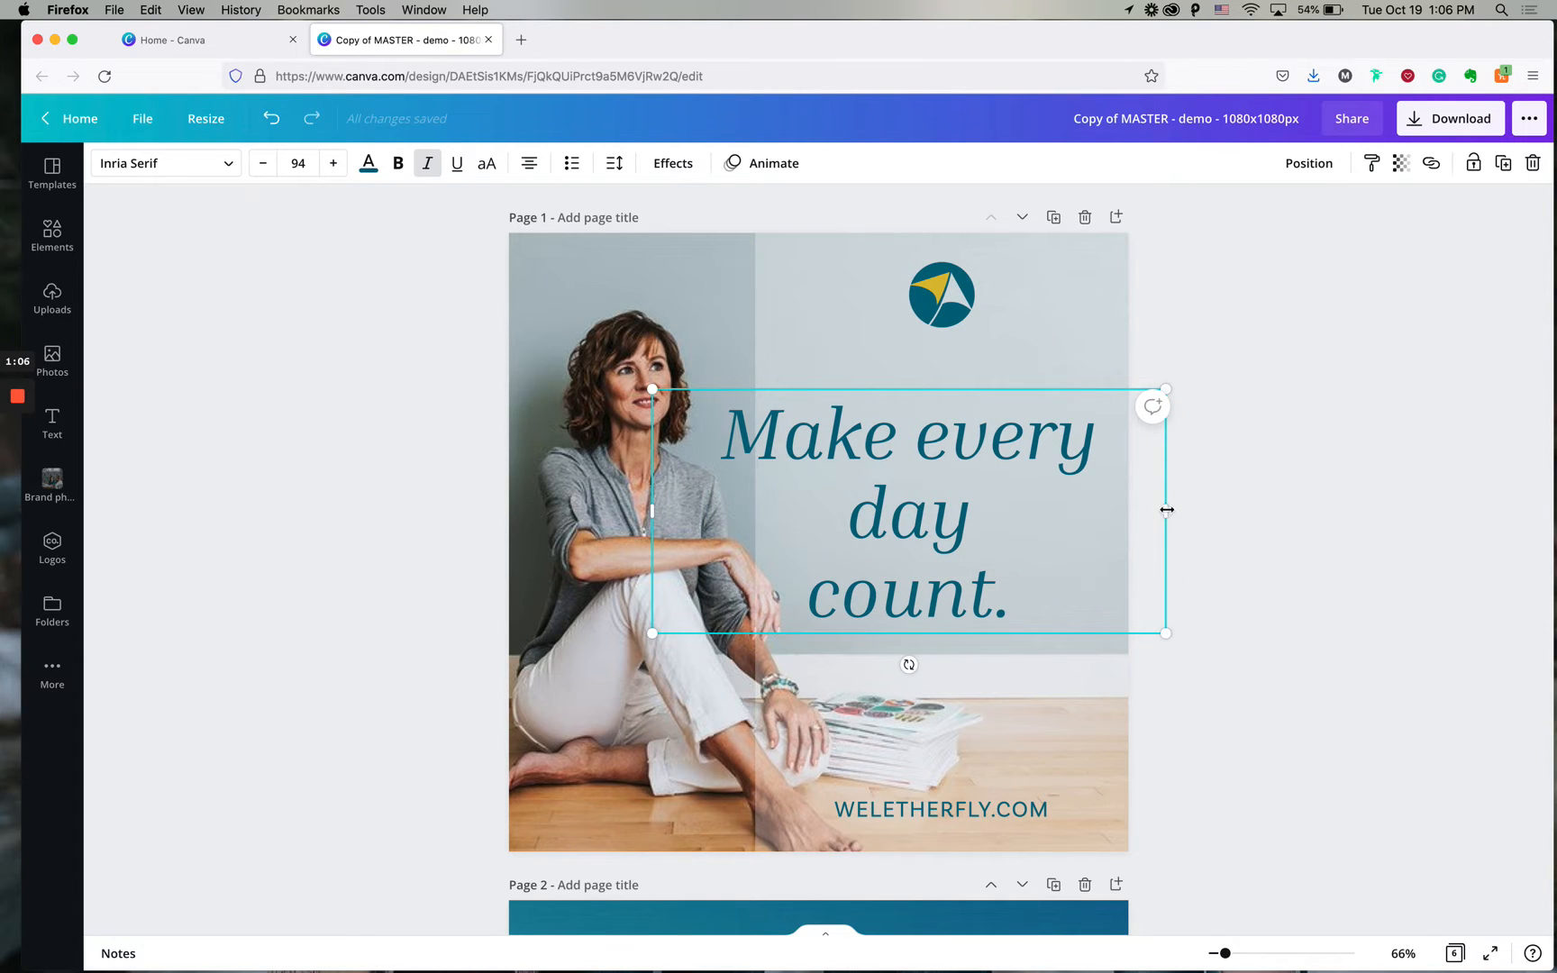
pyautogui.moveTo(1165, 510); pyautogui.dragTo(1011, 514)
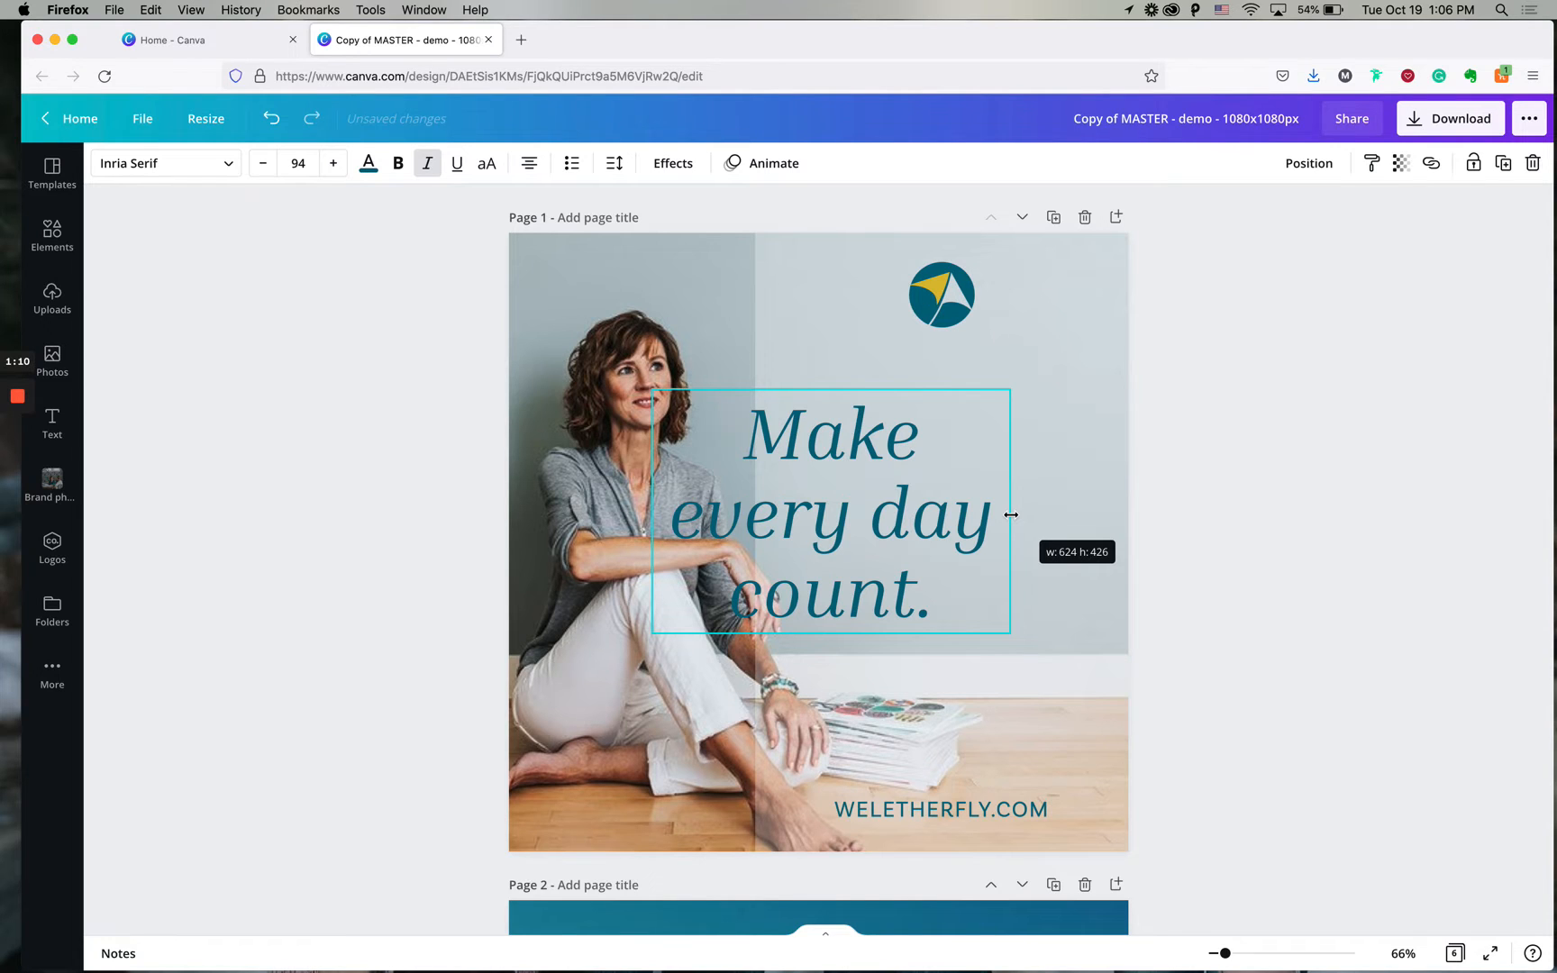
pyautogui.moveTo(1011, 514); pyautogui.dragTo(1013, 514)
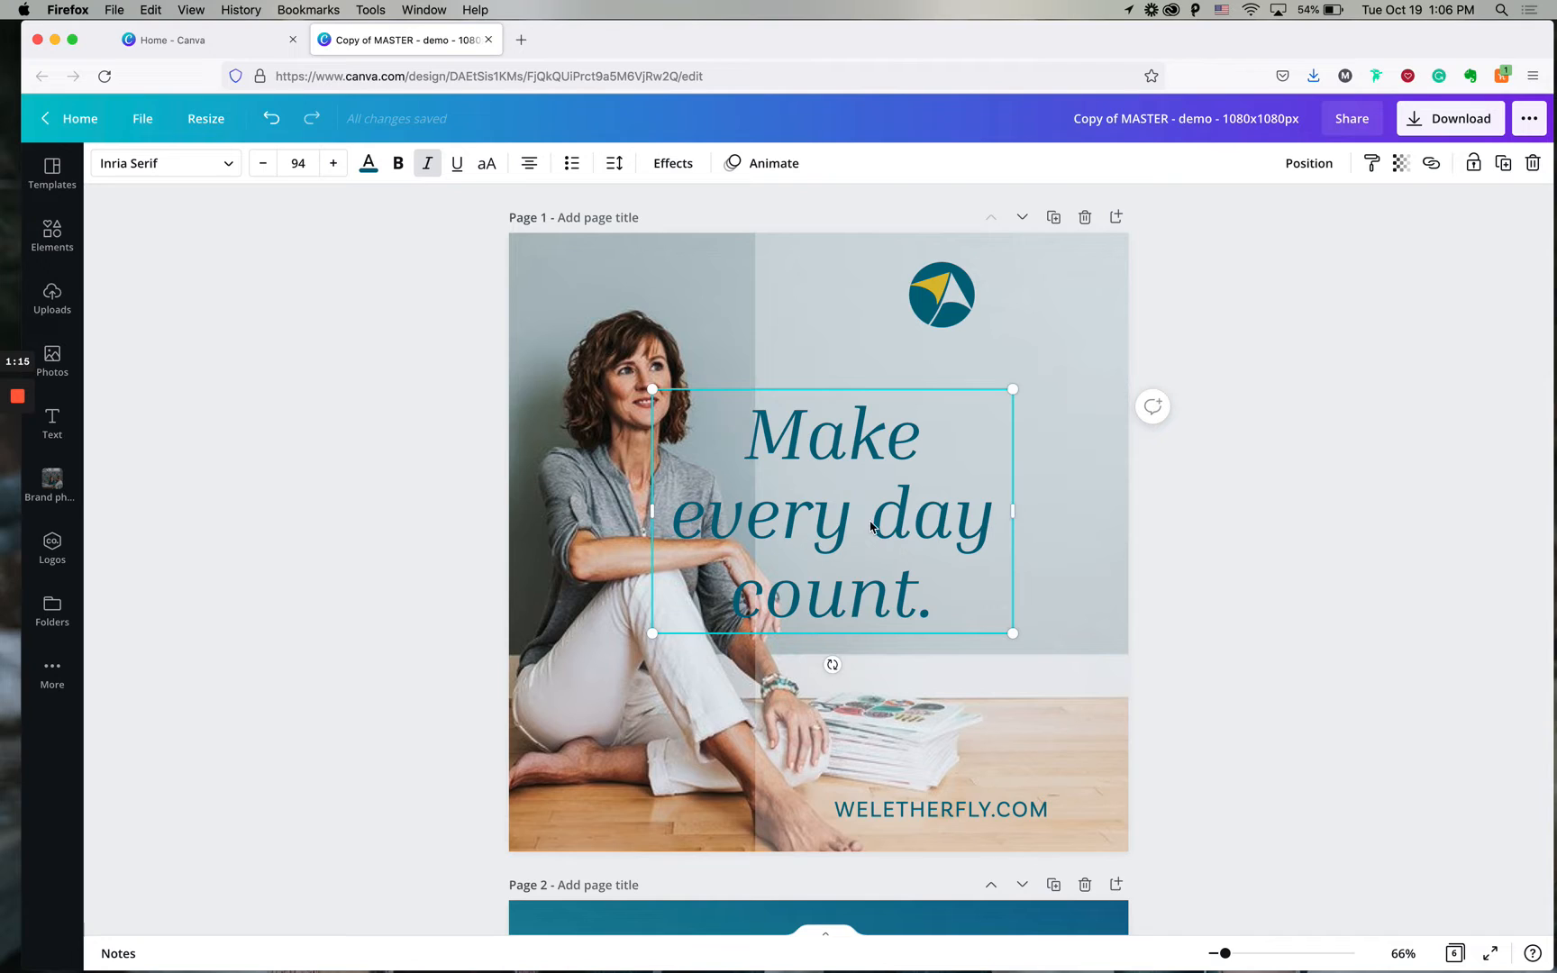
pyautogui.click(838, 519)
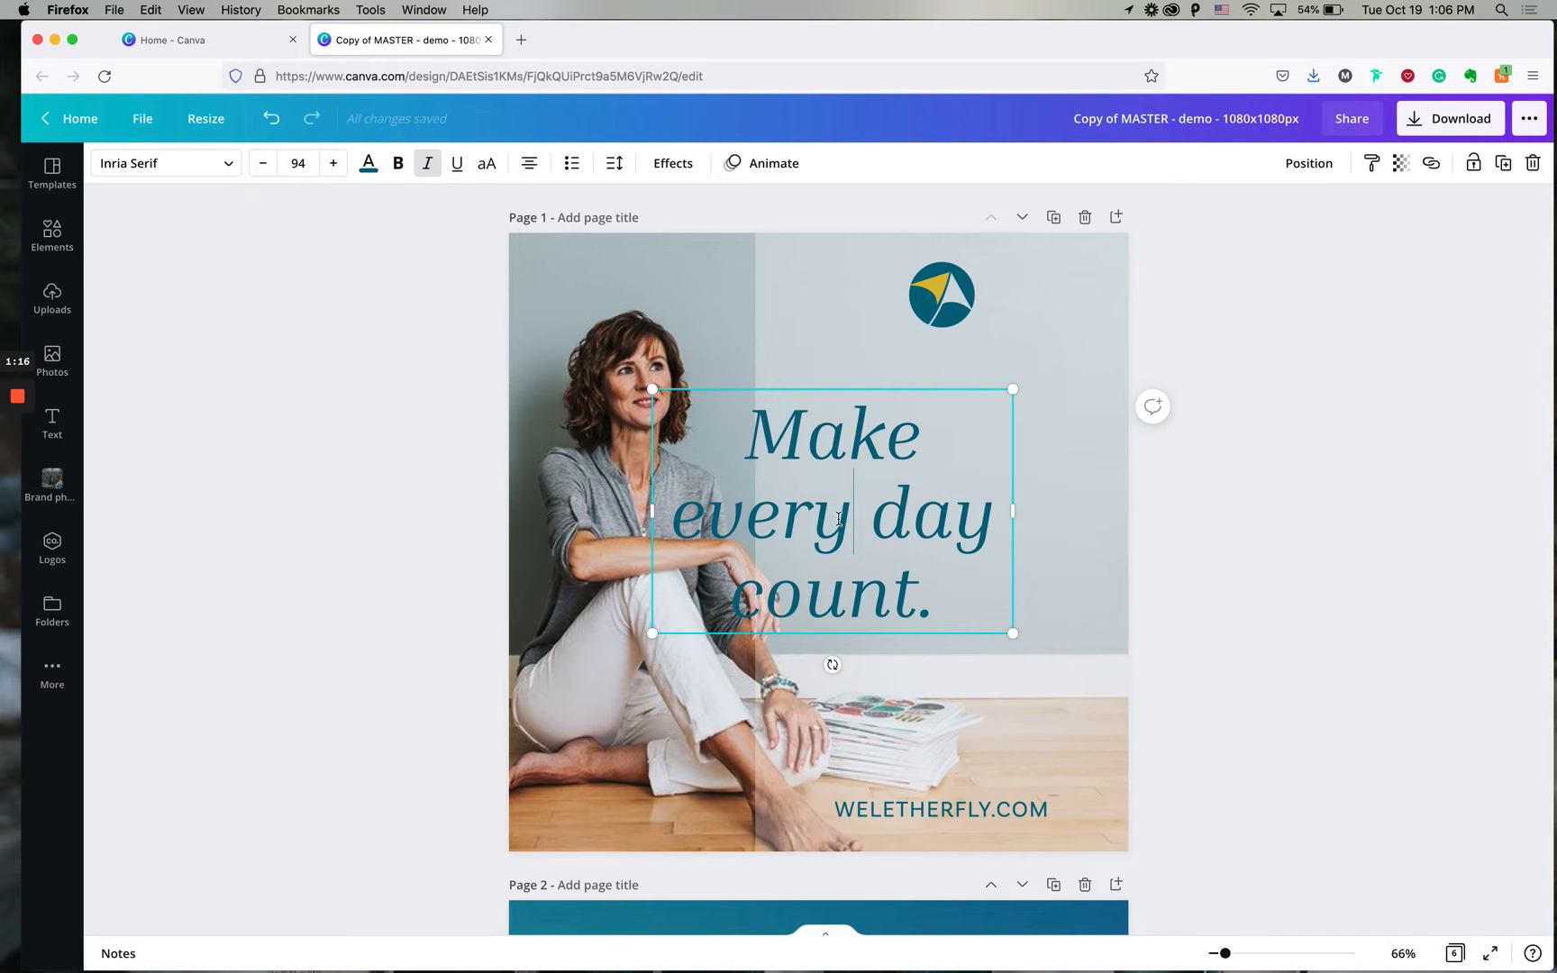
pyautogui.click(696, 523)
pyautogui.moveTo(674, 522); pyautogui.dragTo(992, 518)
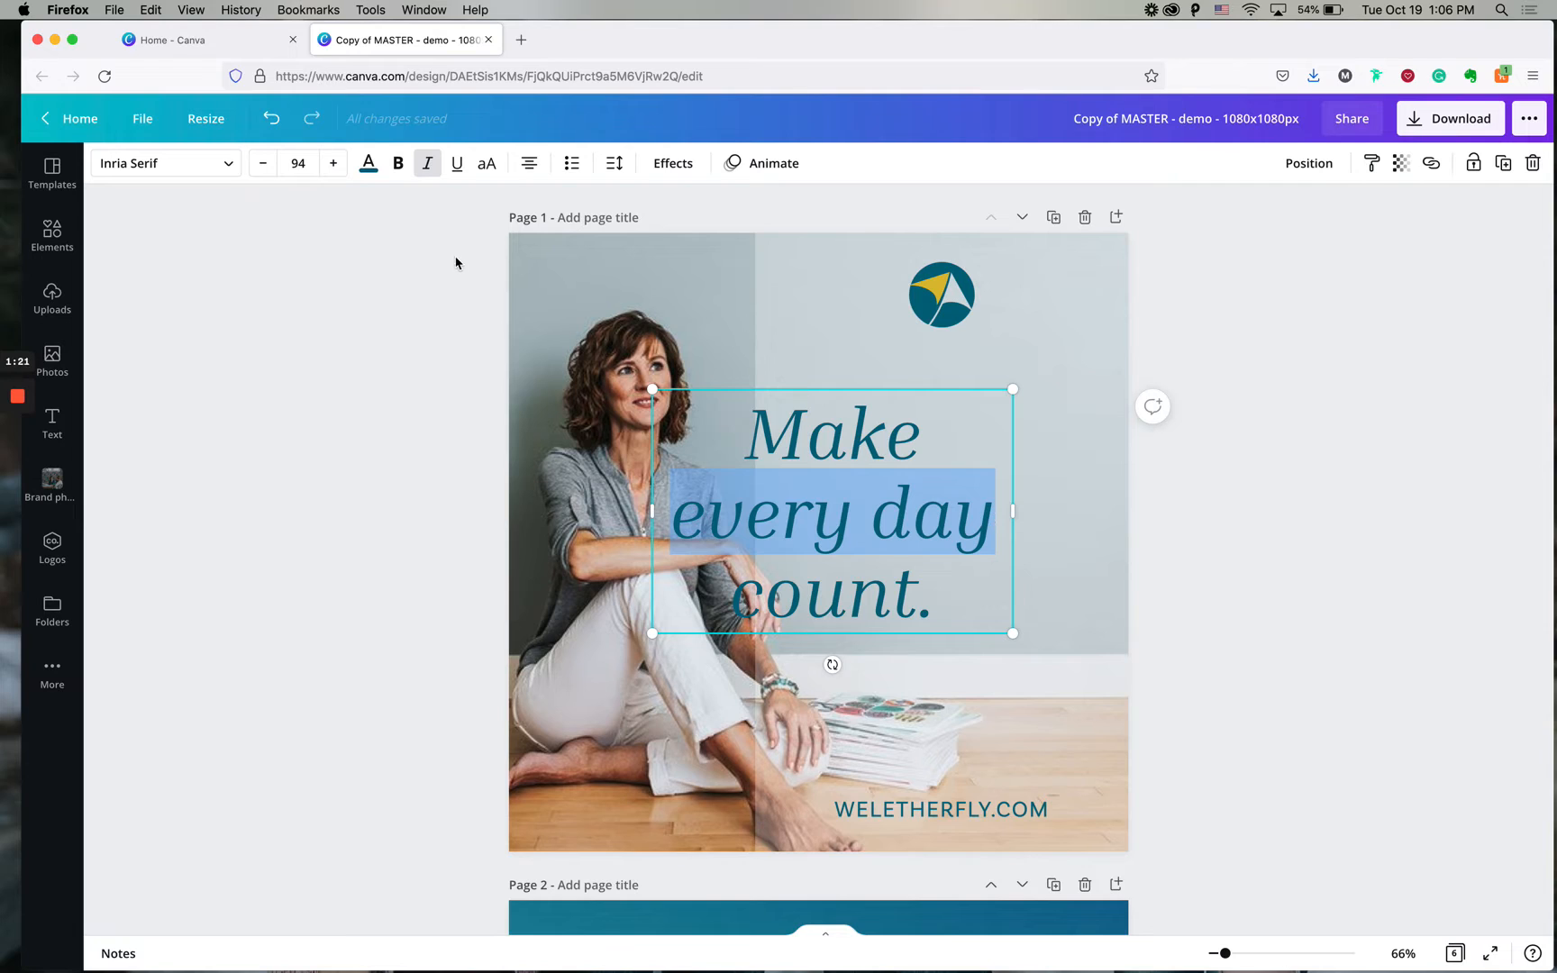
pyautogui.click(679, 522)
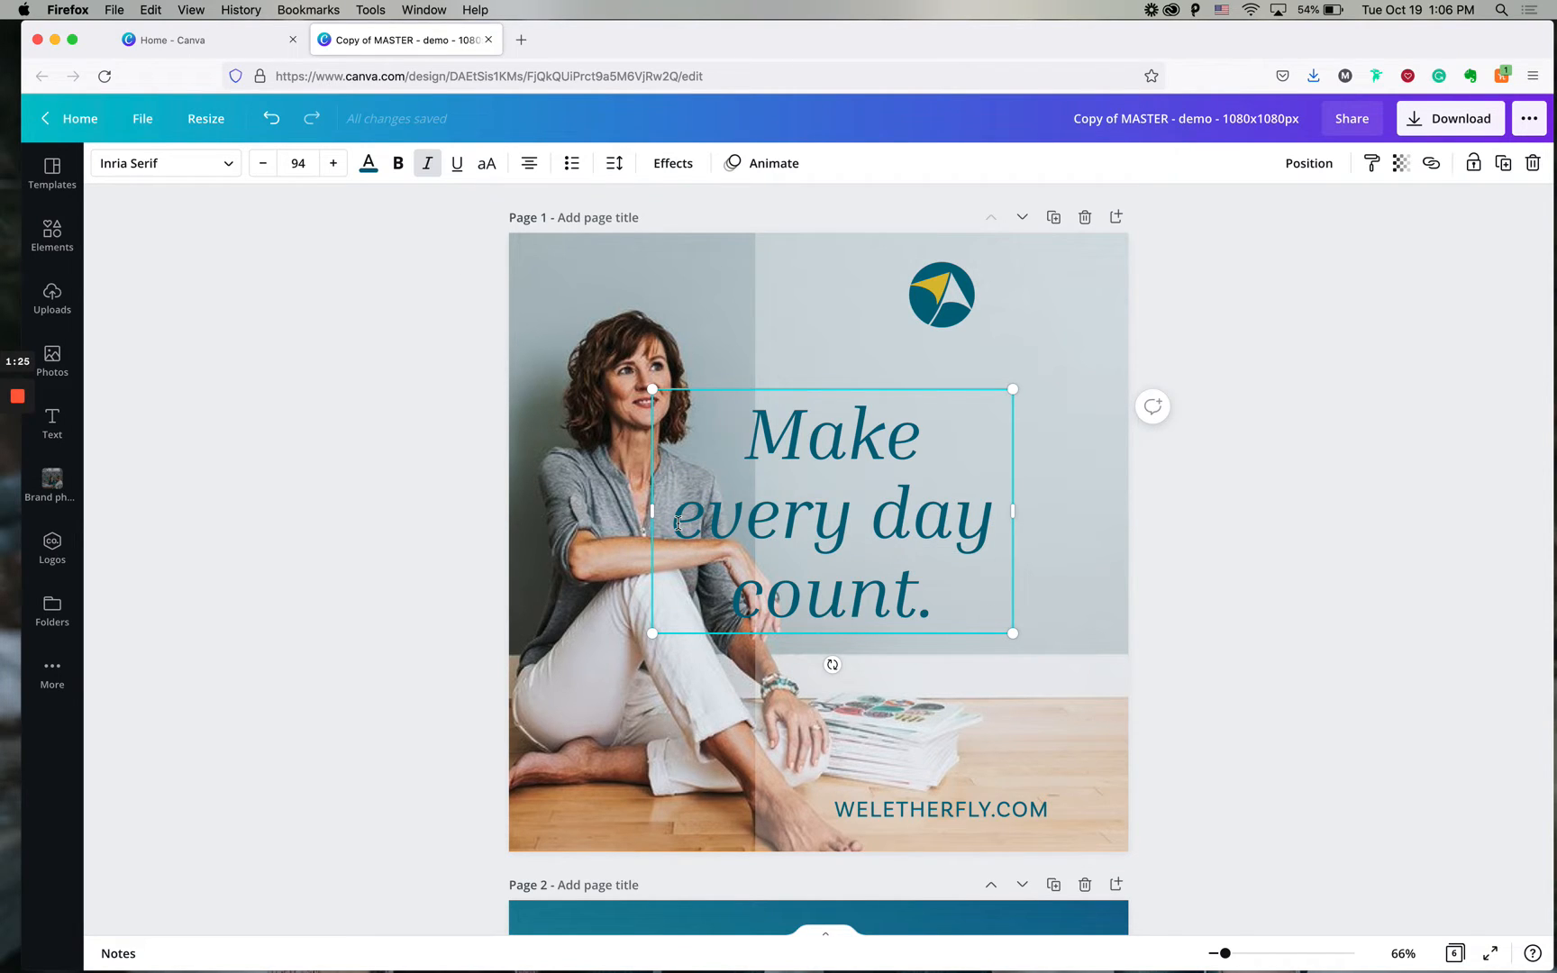
# Insert a line break before "every" in the quote, and refit and recentre its text box on the light panel.
pyautogui.moveTo(1014, 502); pyautogui.dragTo(1168, 503)
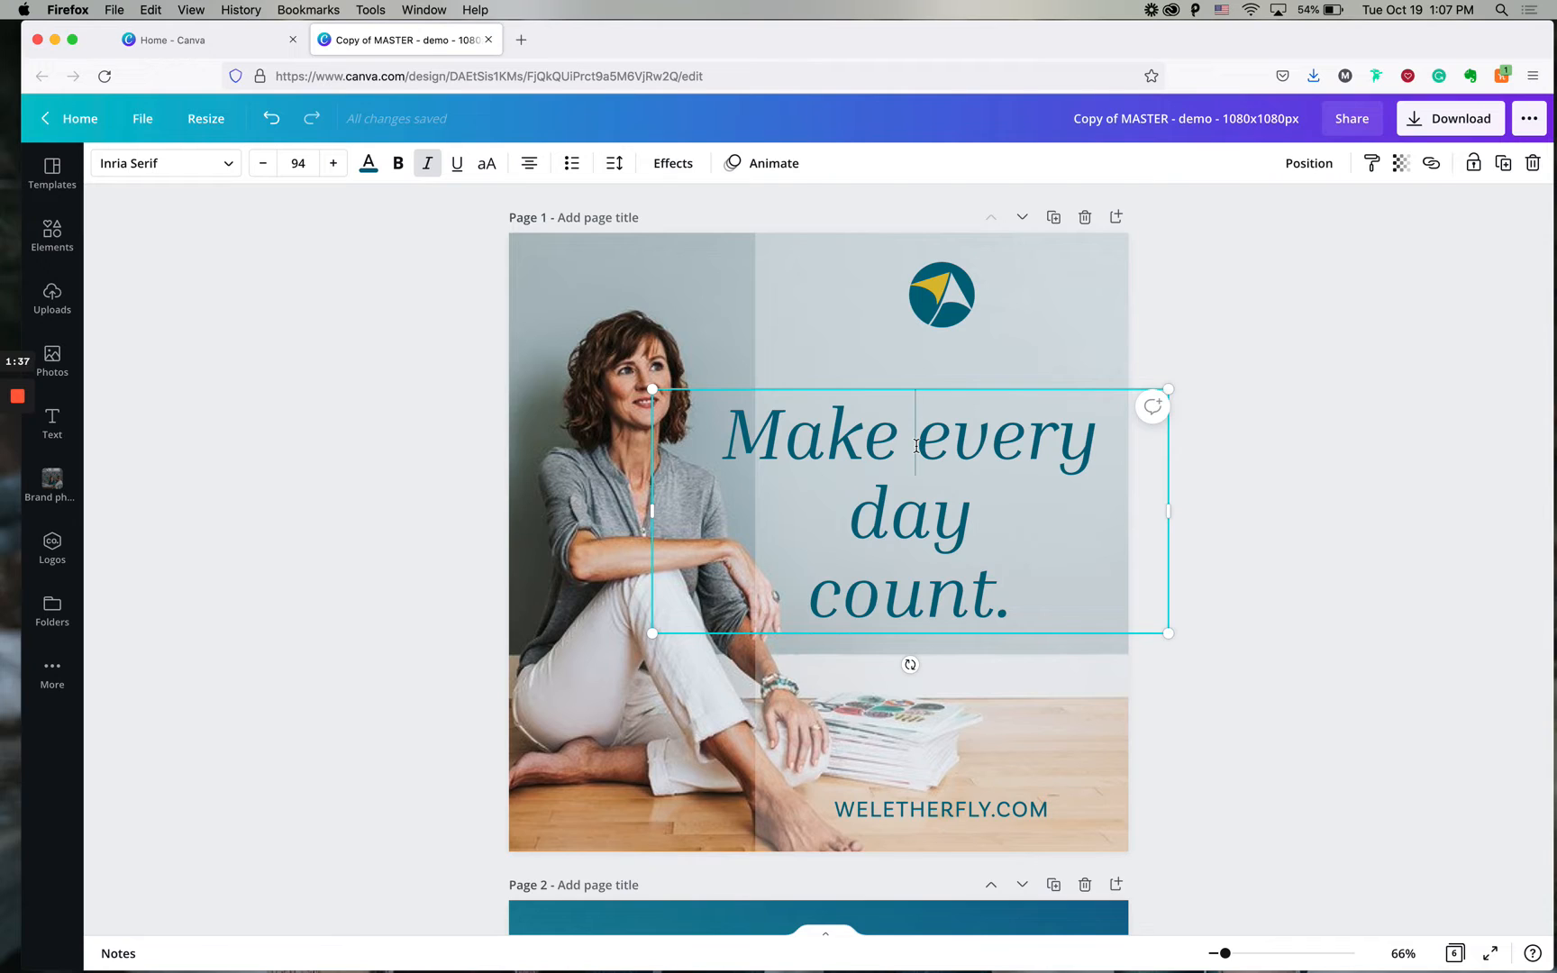
pyautogui.press('Return')
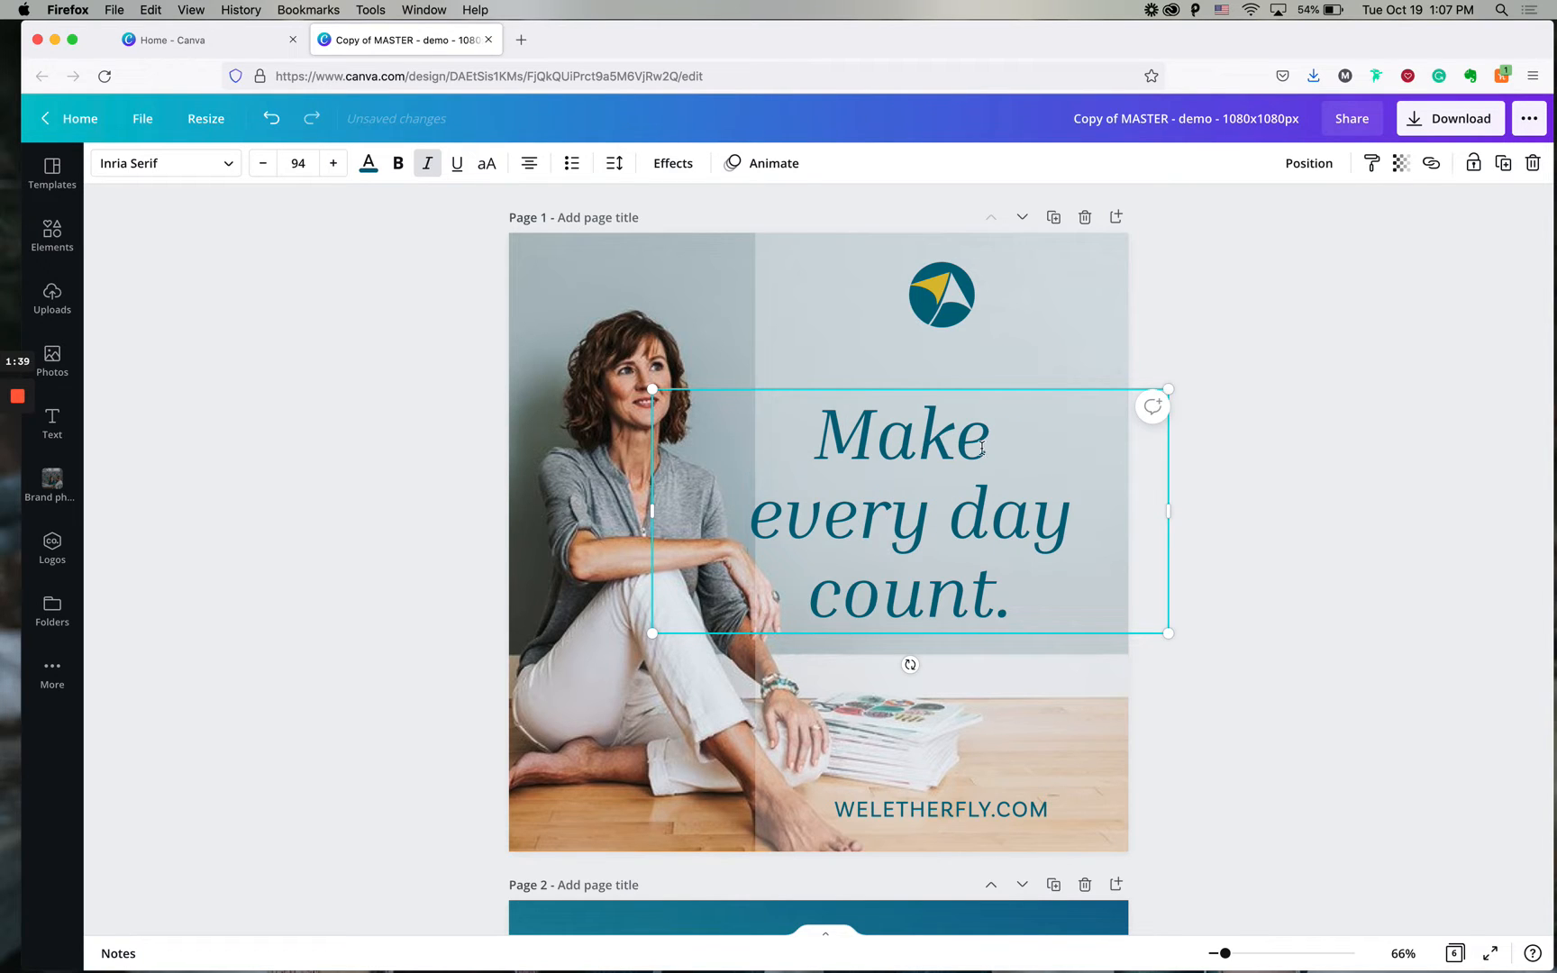
pyautogui.moveTo(1168, 511); pyautogui.dragTo(1041, 515)
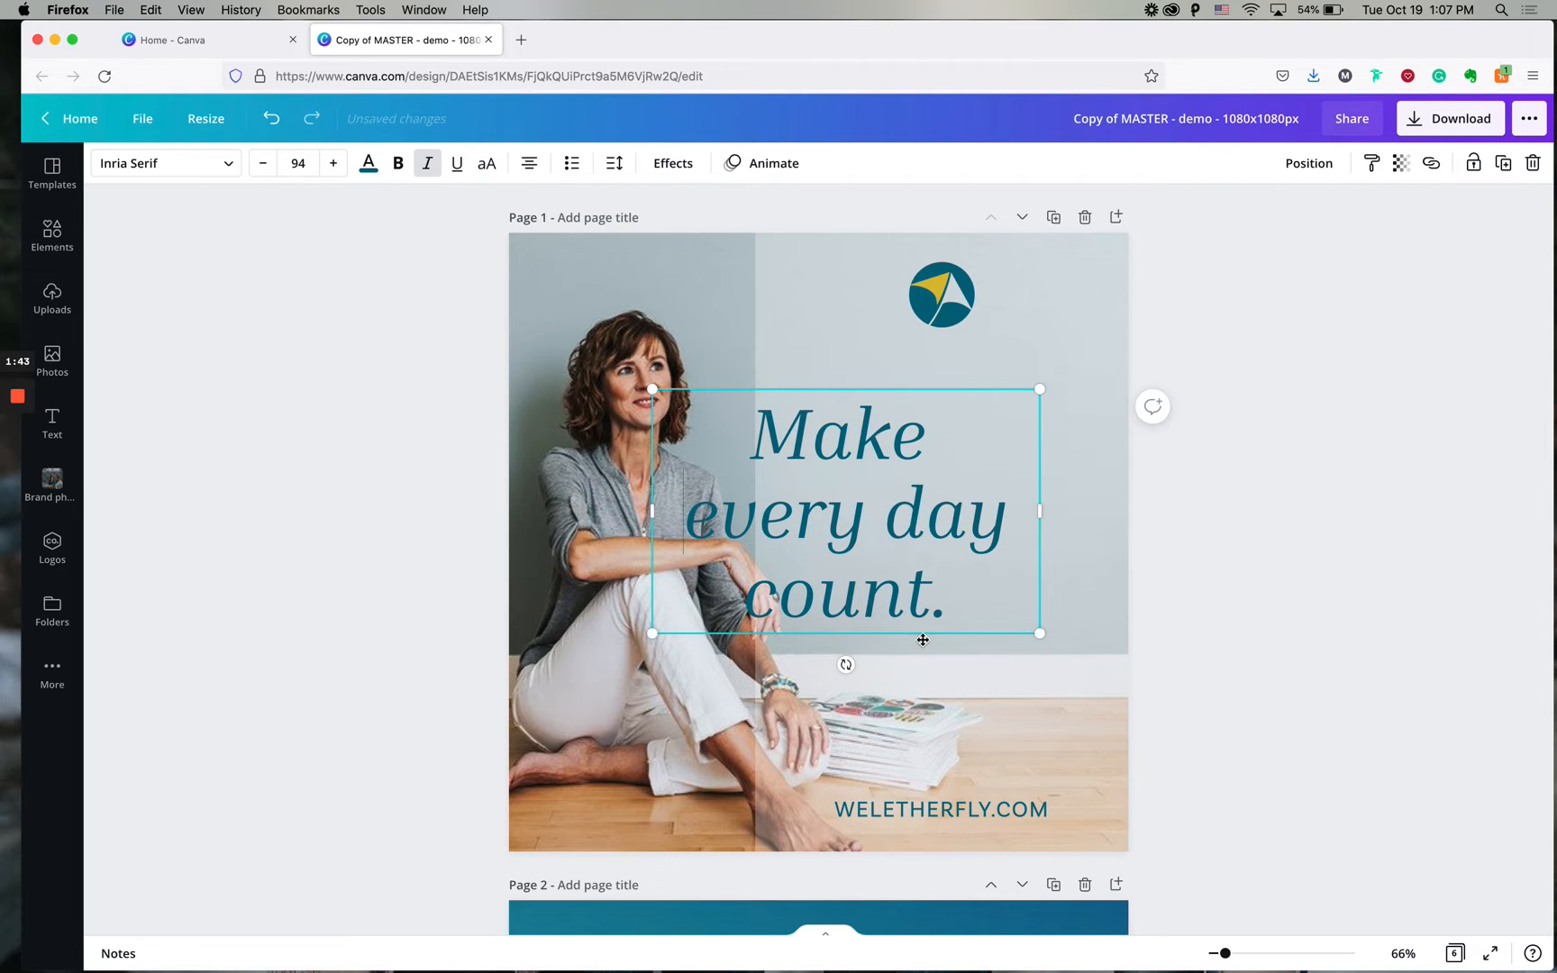
pyautogui.moveTo(924, 638); pyautogui.dragTo(1020, 636)
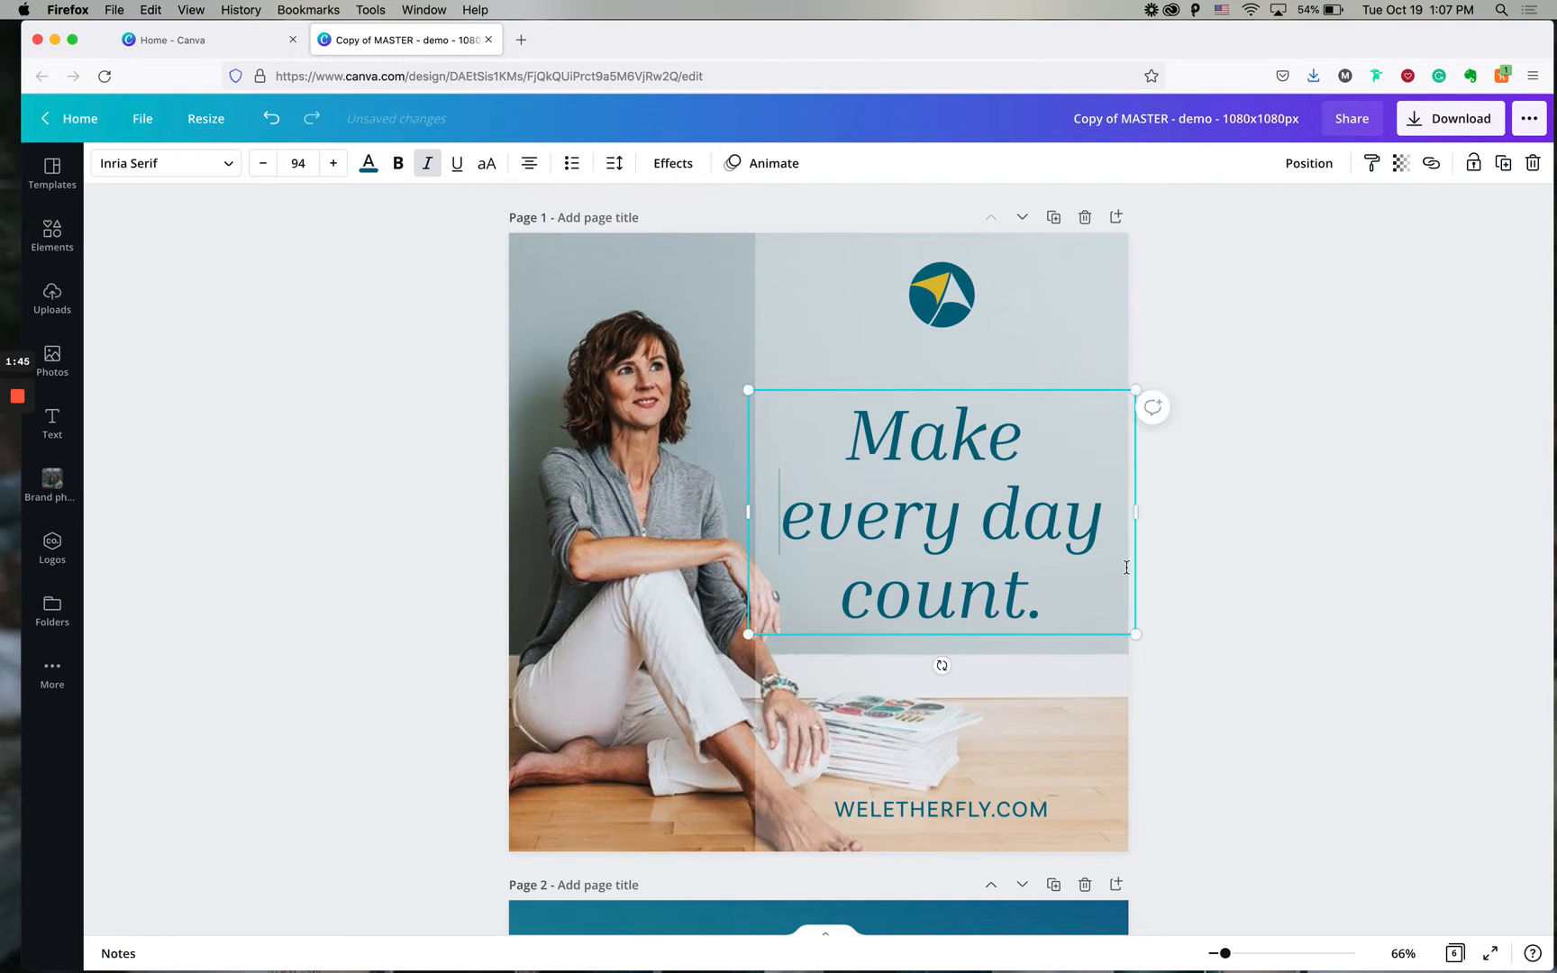
# Format the line "every day" in Fira Sans Light, bold, with the gold document colour.
pyautogui.doubleClick(872, 532)
pyautogui.tripleClick(872, 532)
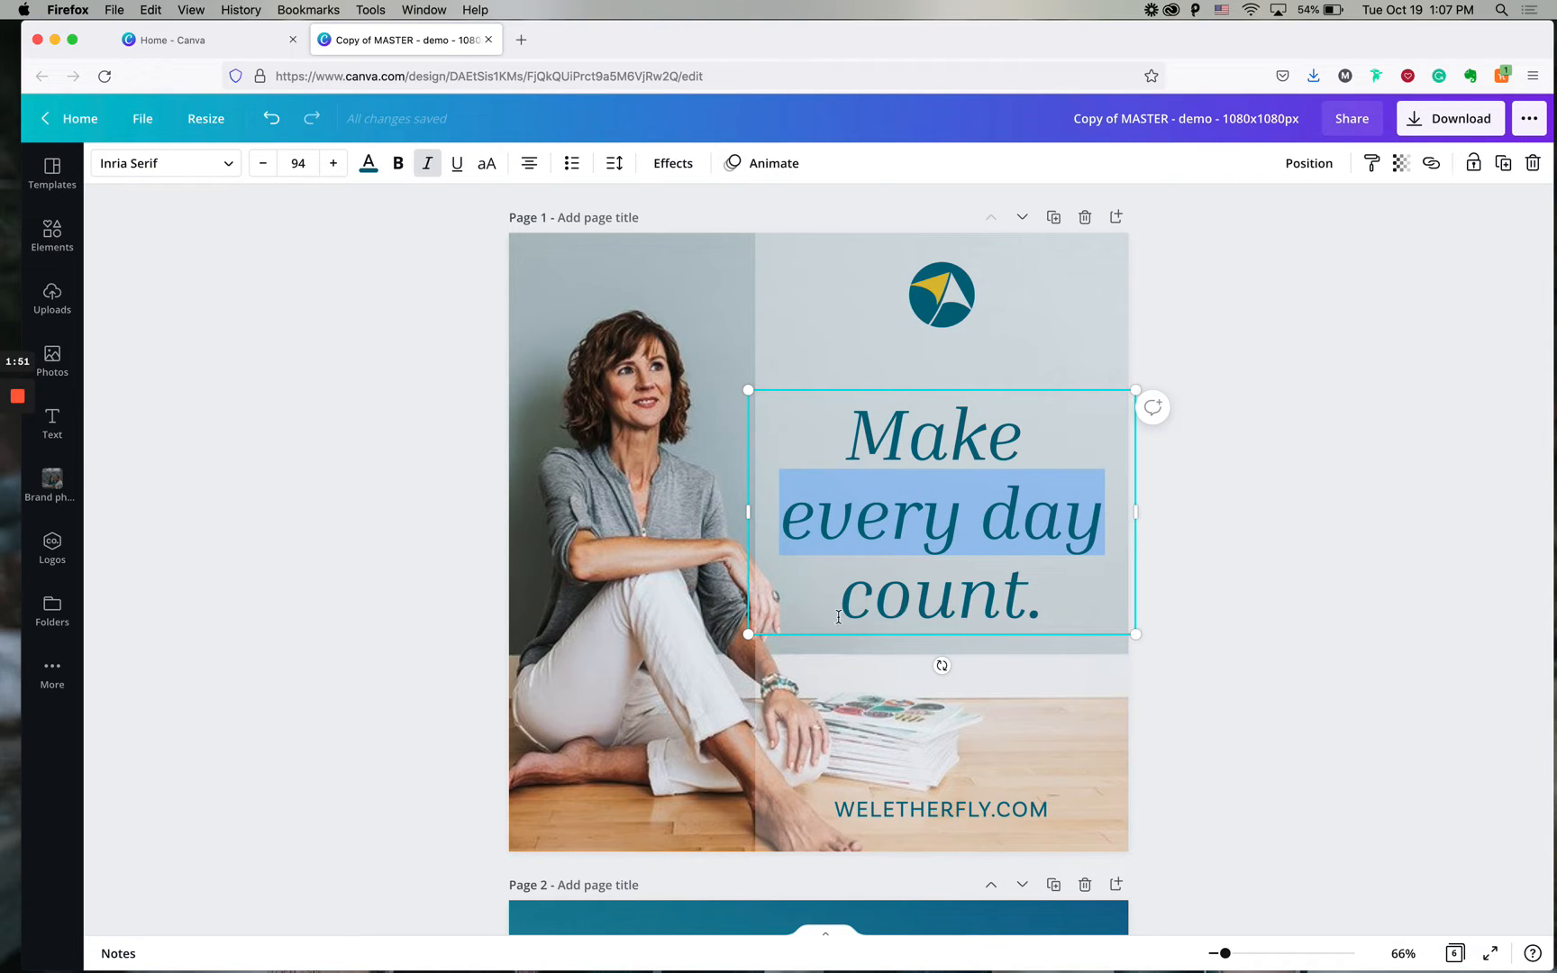
pyautogui.click(226, 163)
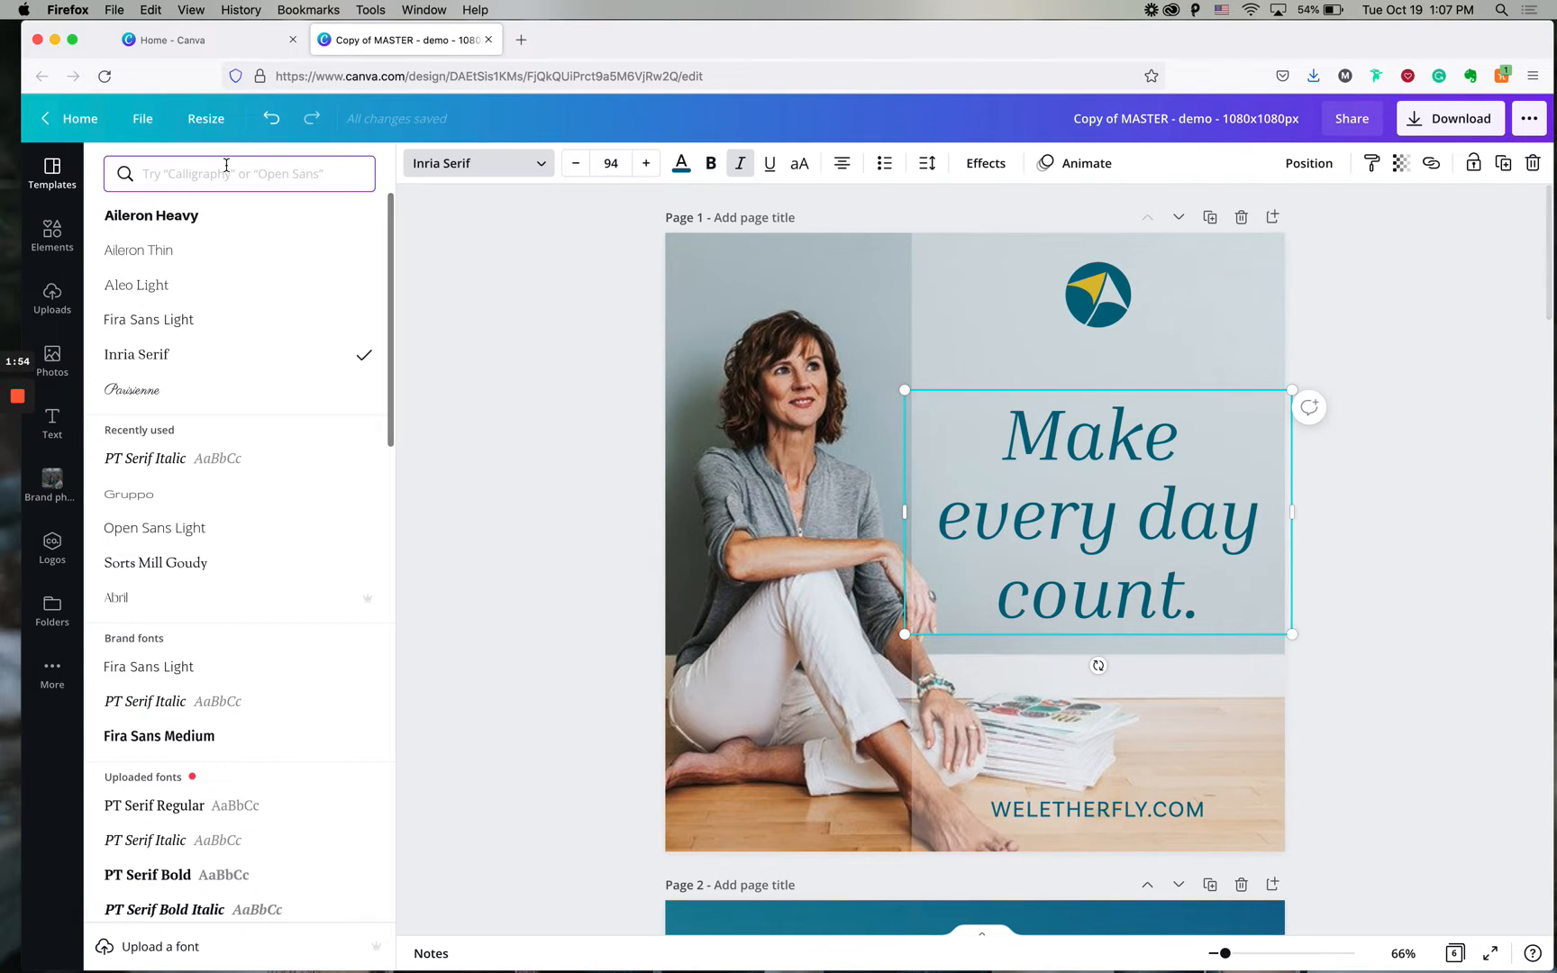
pyautogui.click(174, 321)
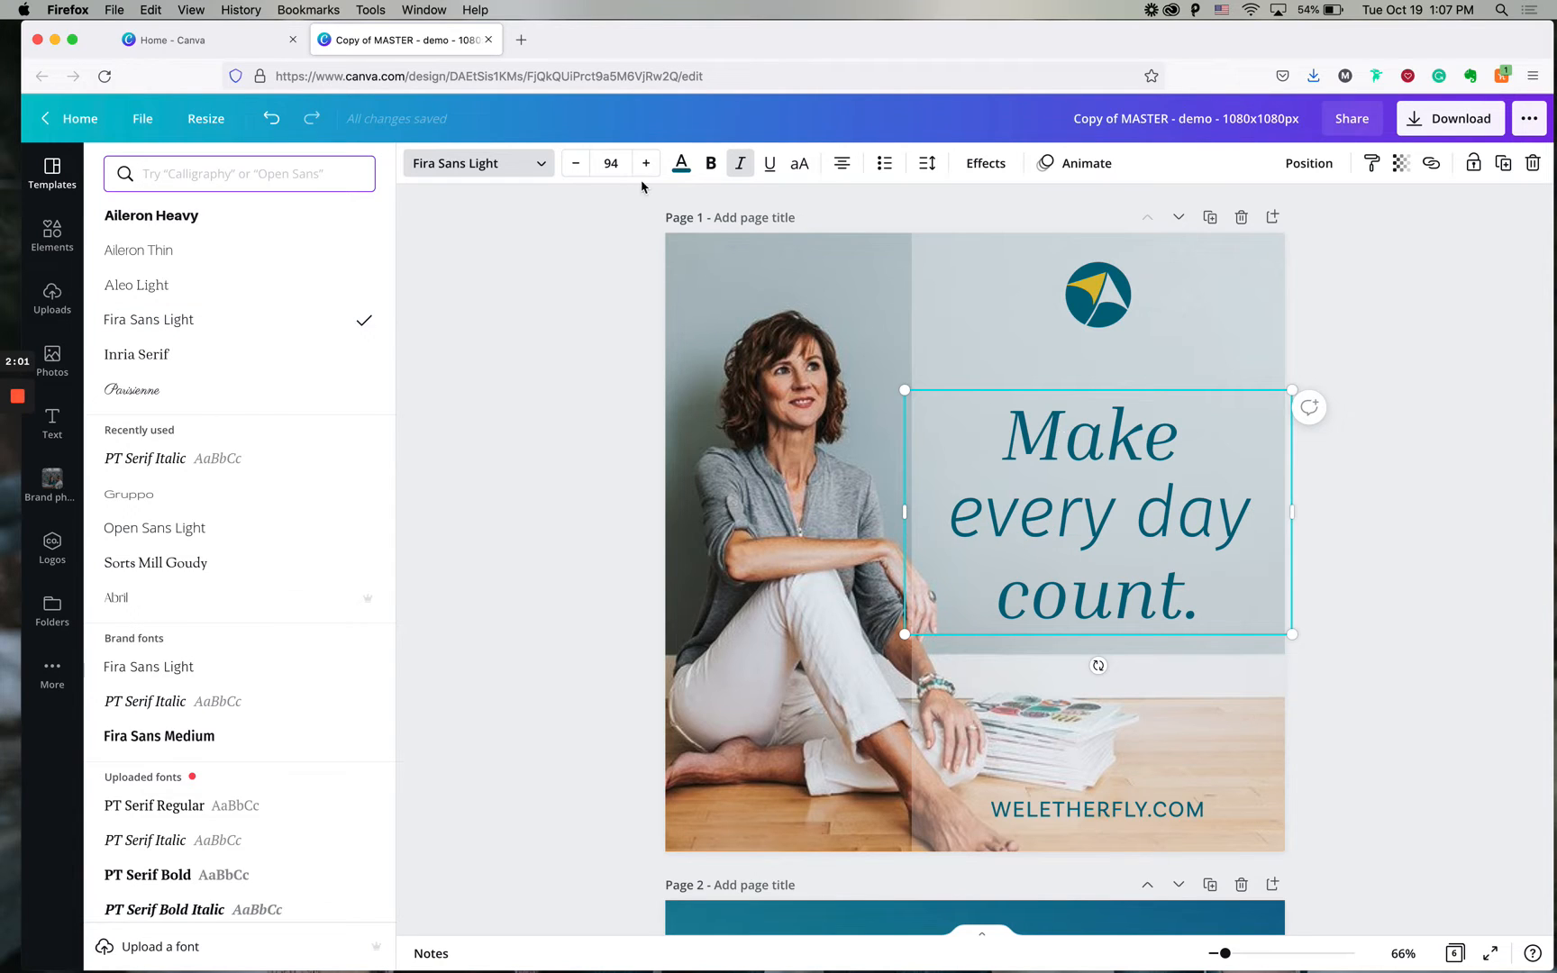
pyautogui.click(681, 164)
pyautogui.click(231, 255)
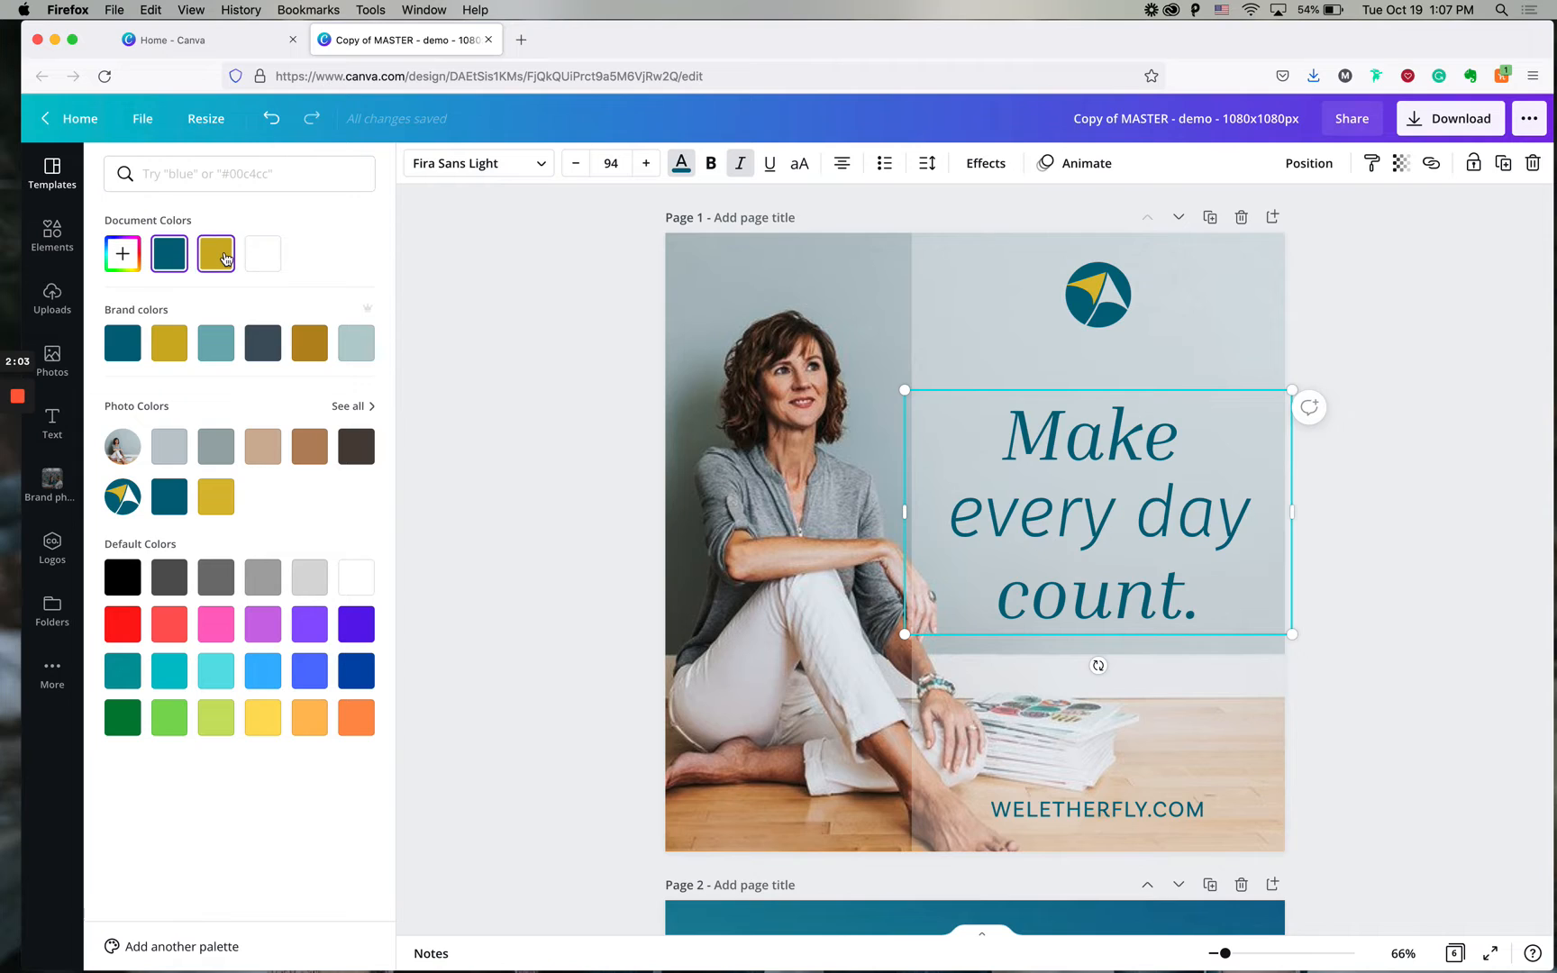
pyautogui.click(707, 165)
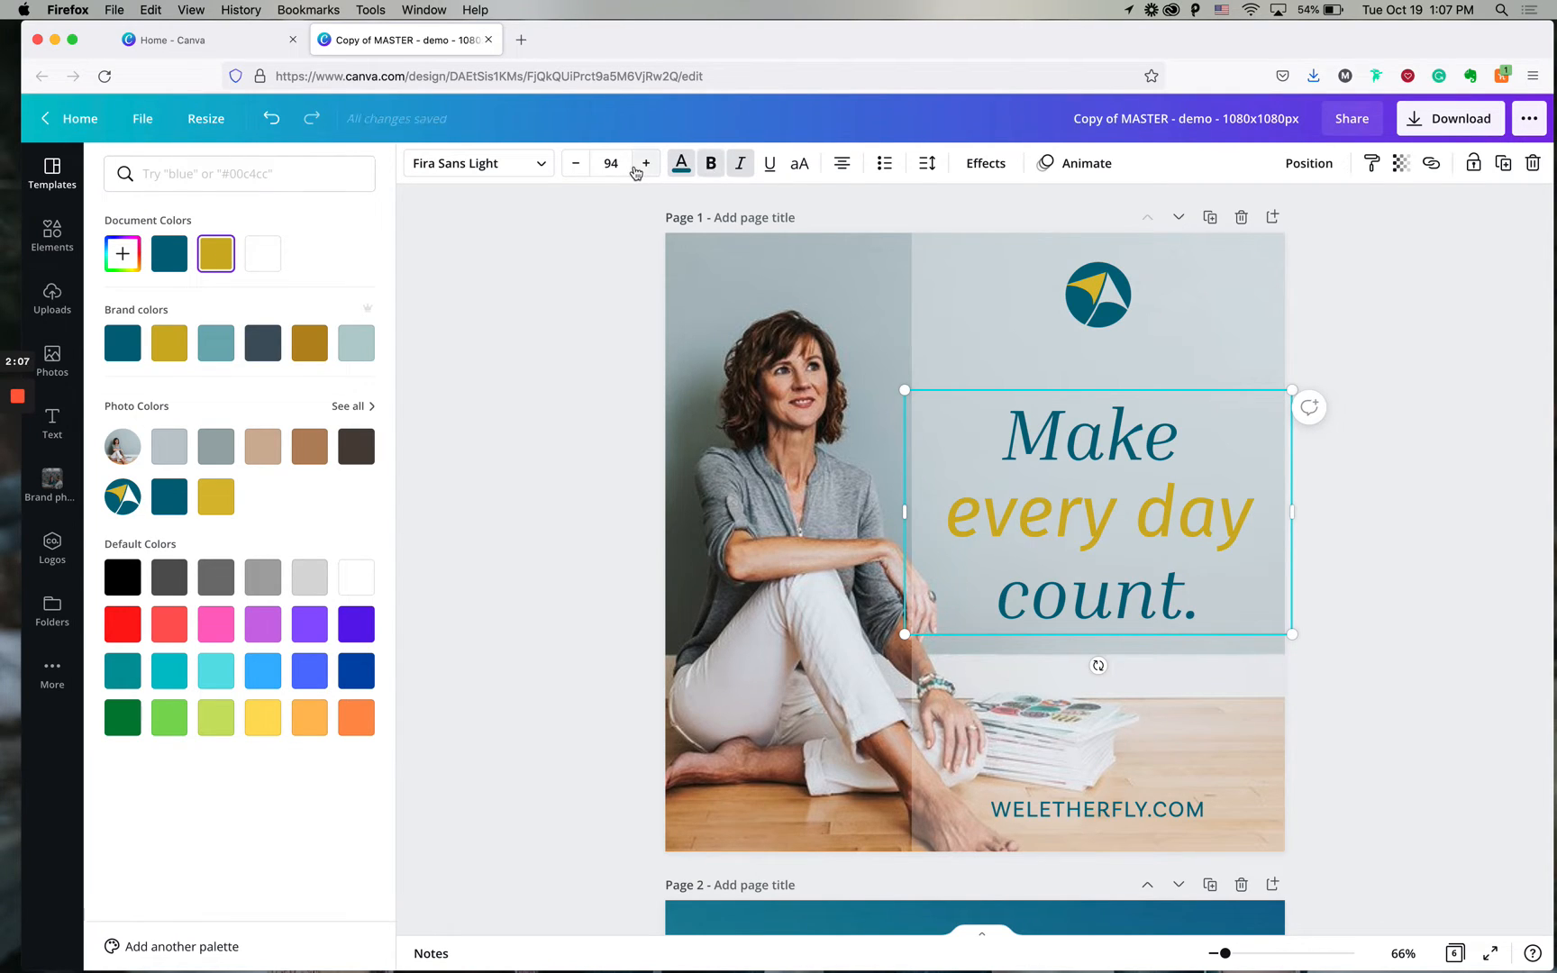
# Increase the font size of the line "every day" to 105.
pyautogui.click(646, 164)
pyautogui.click(646, 164)
pyautogui.click(646, 164)
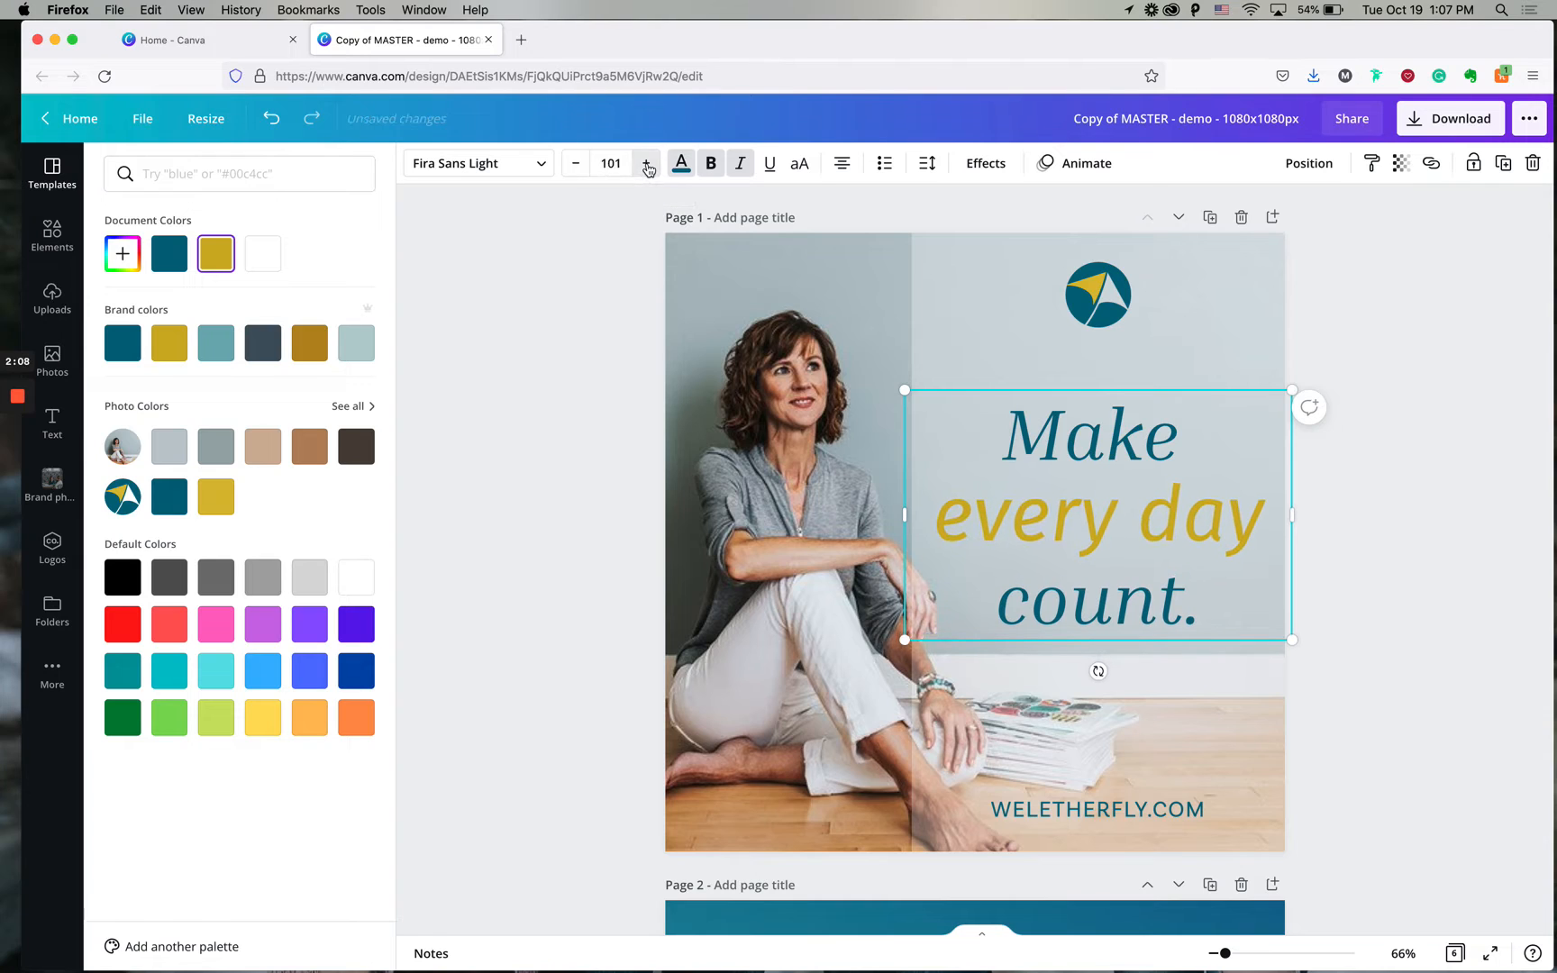
pyautogui.click(646, 164)
pyautogui.click(646, 164)
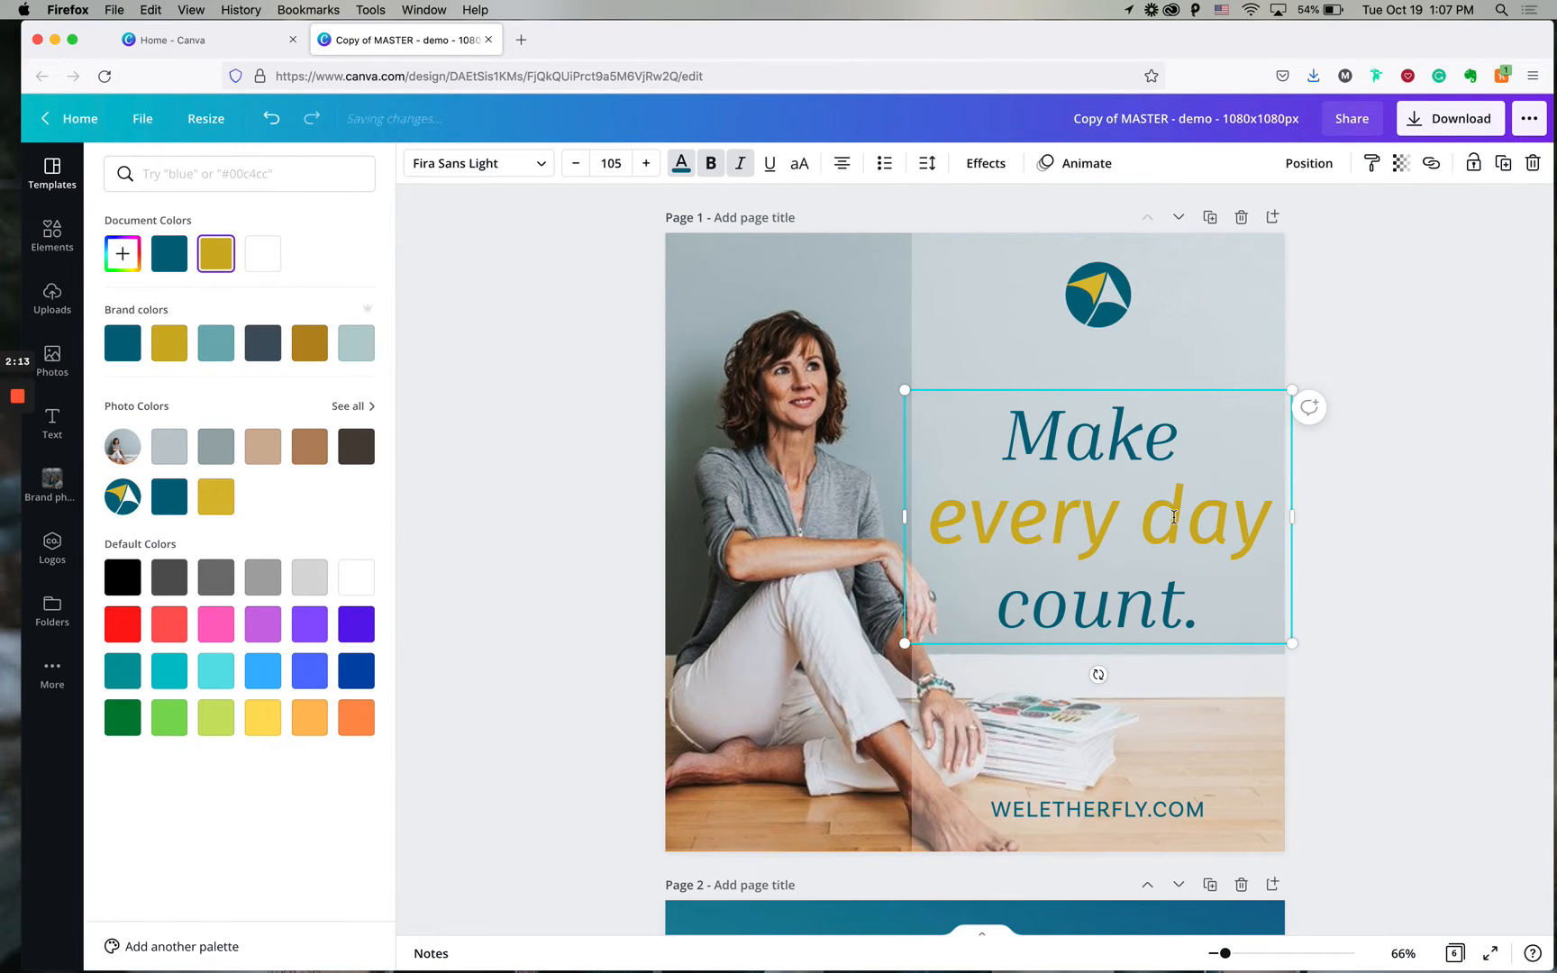
pyautogui.click(933, 529)
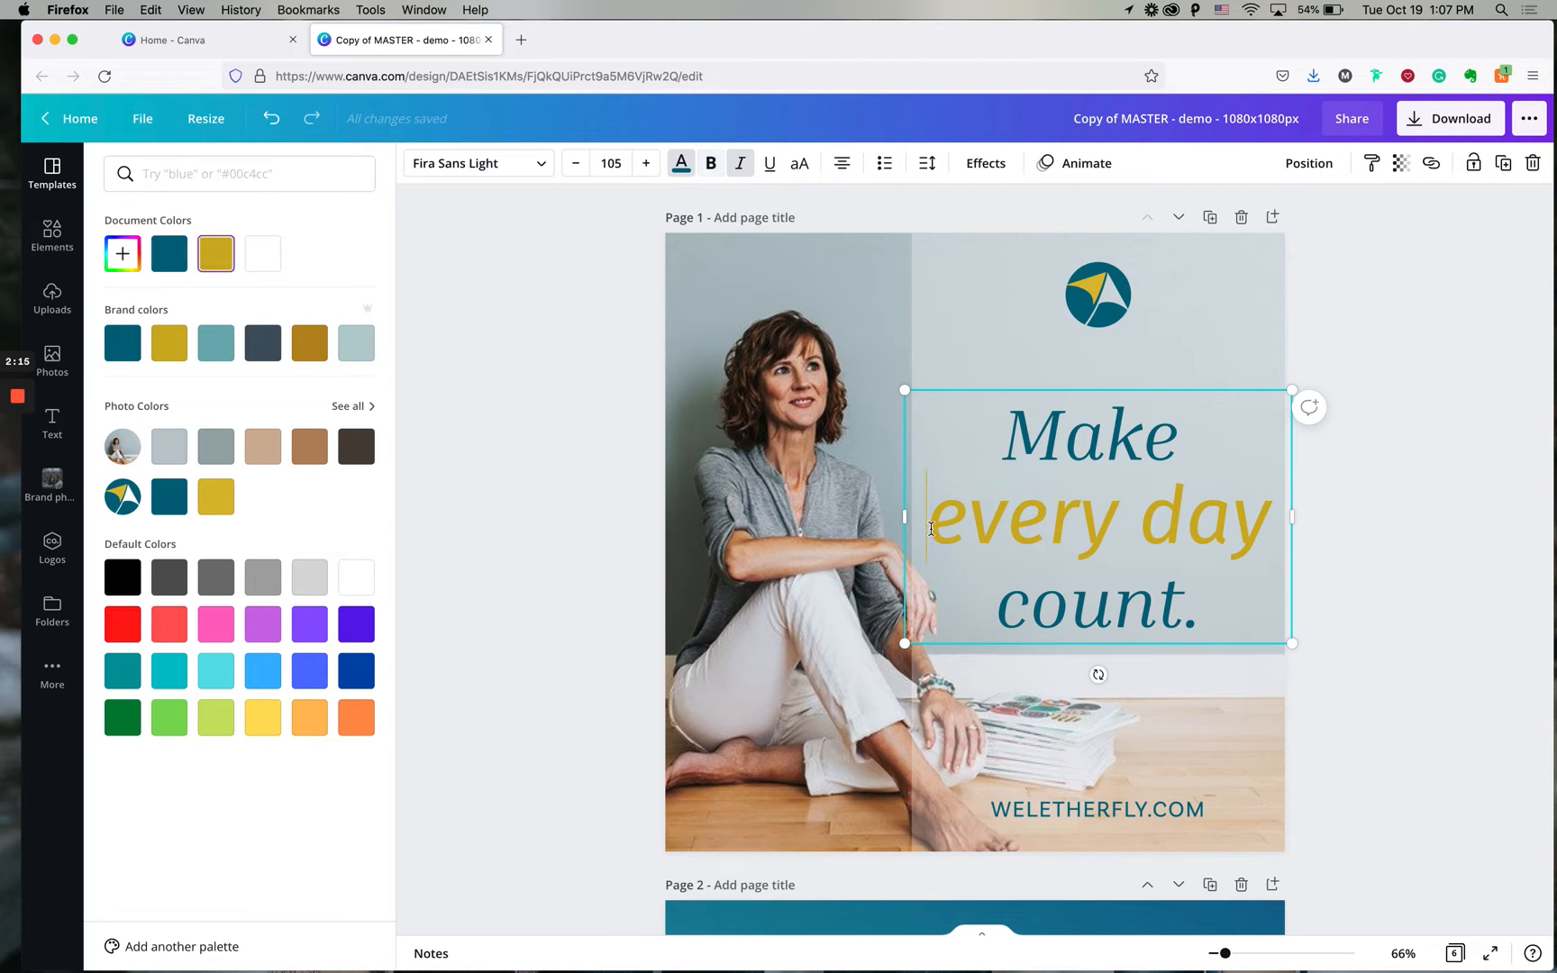
pyautogui.click(616, 449)
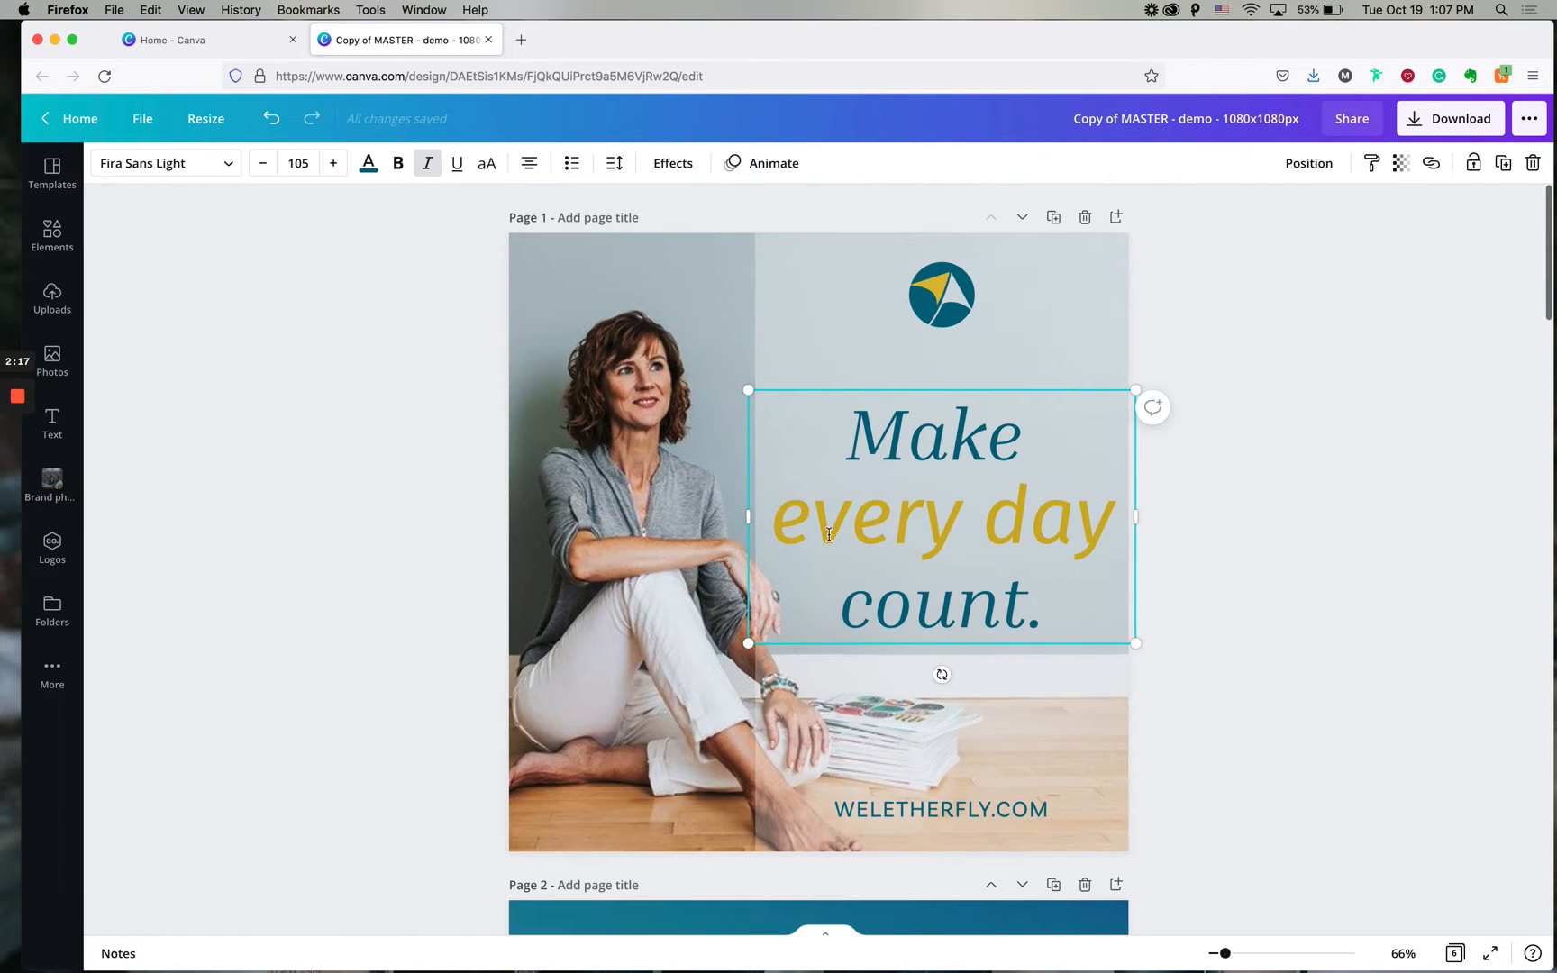
# Remove the line break before "every" in the quote and insert it again.
pyautogui.click(772, 529)
pyautogui.press('BackSpace')
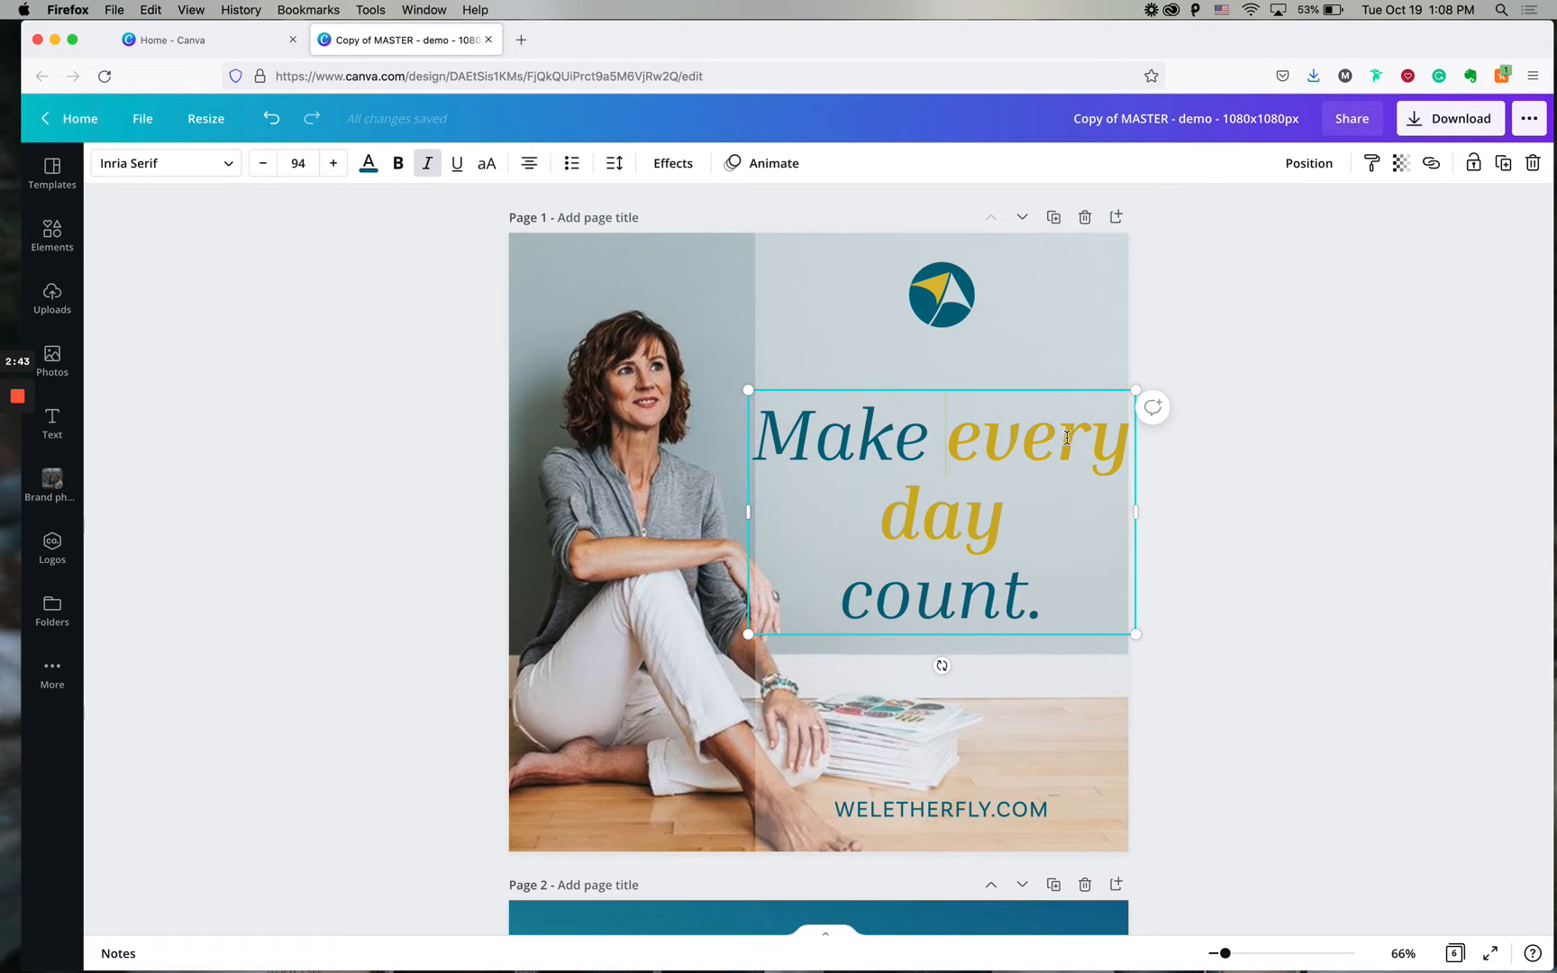
pyautogui.press('Return')
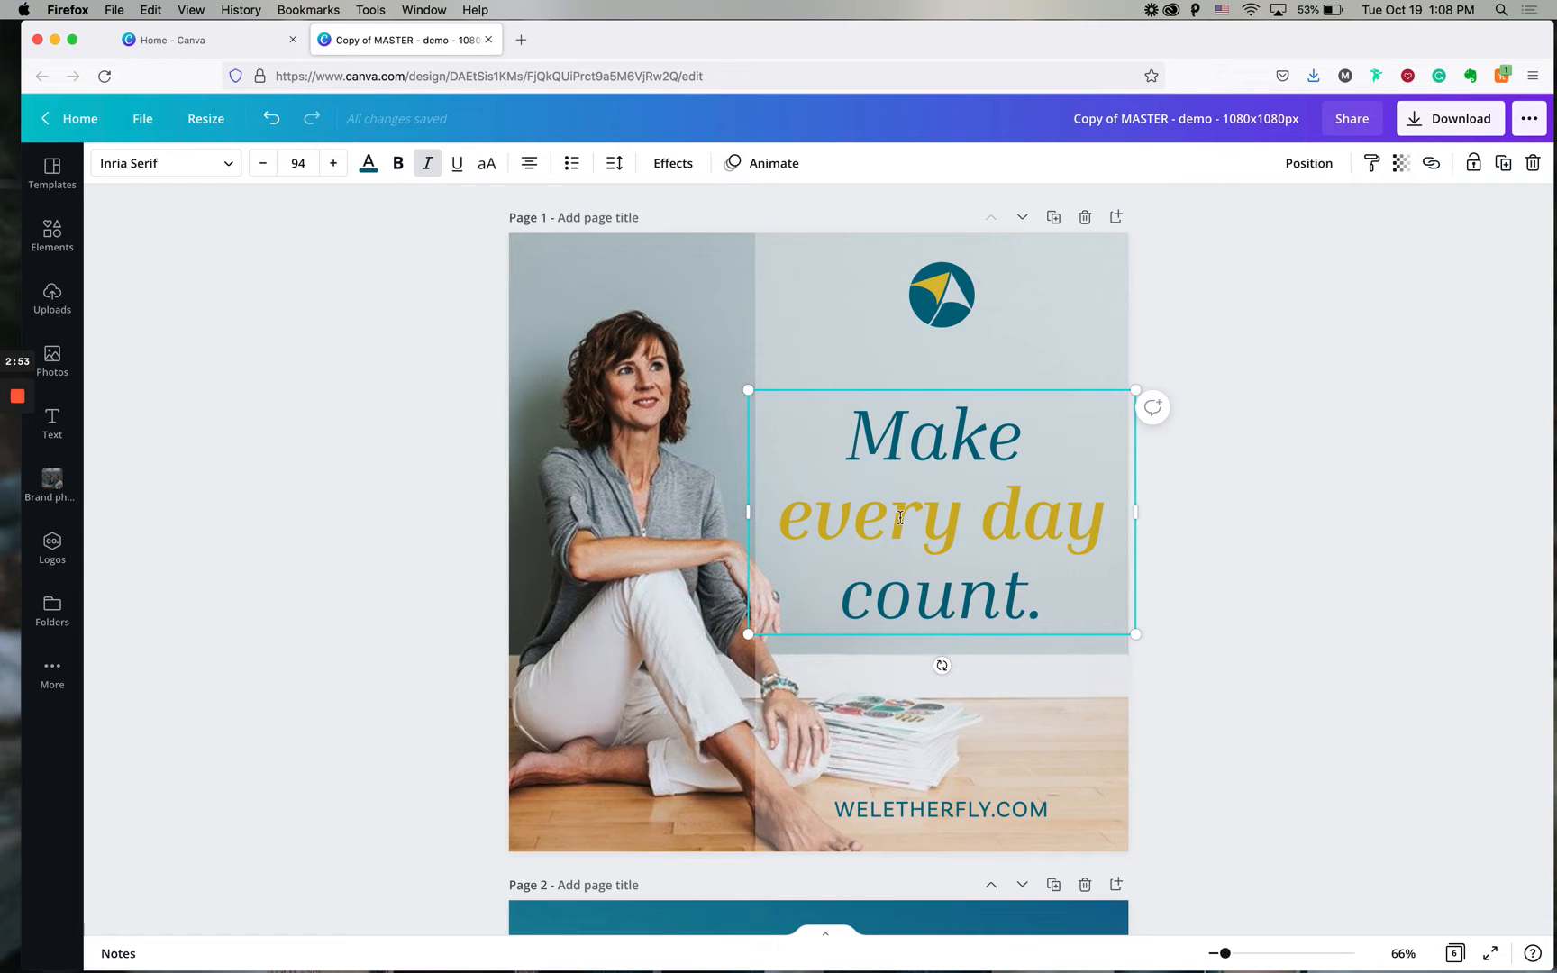
pyautogui.moveTo(12, 511)
pyautogui.click(12, 467)
pyautogui.click(12, 466)
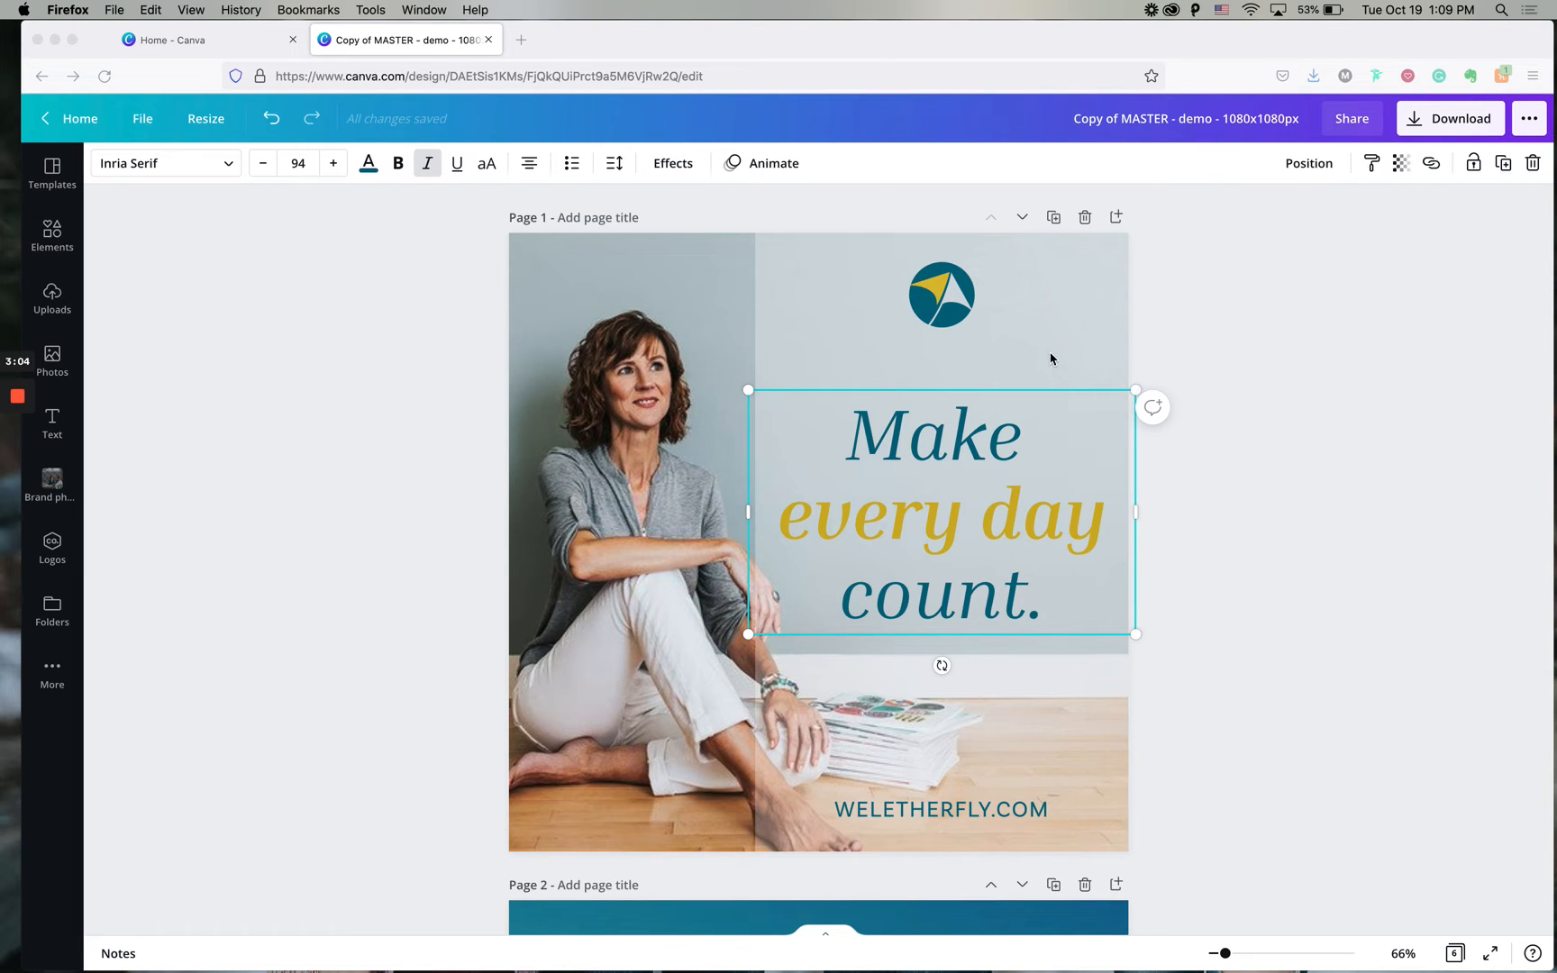
pyautogui.click(1295, 378)
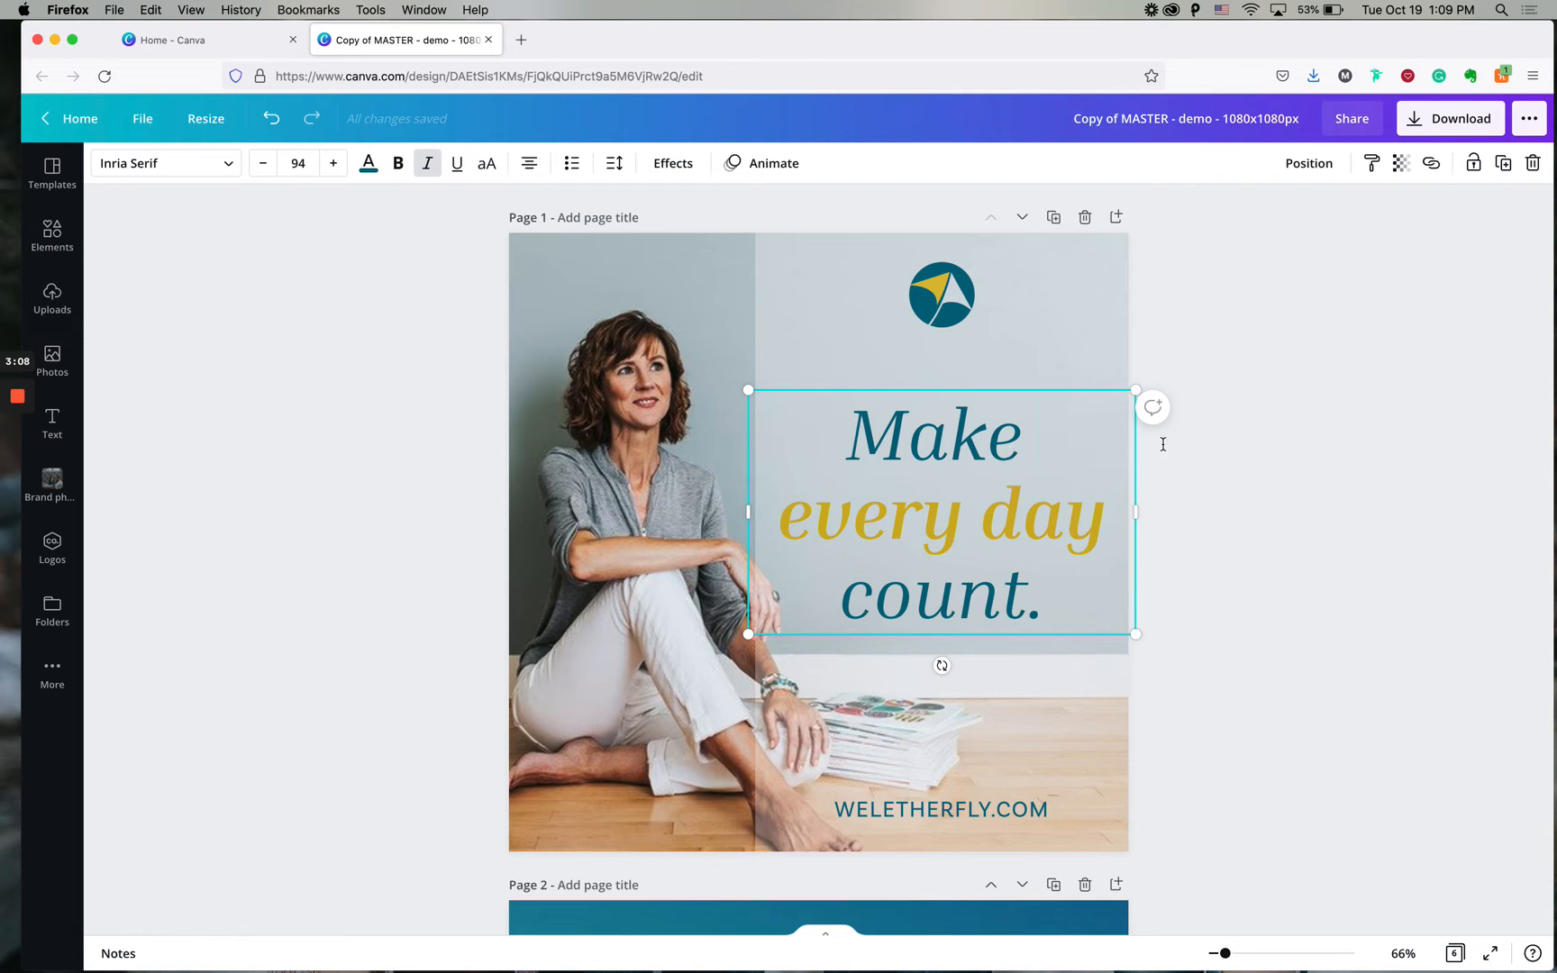
pyautogui.click(1213, 445)
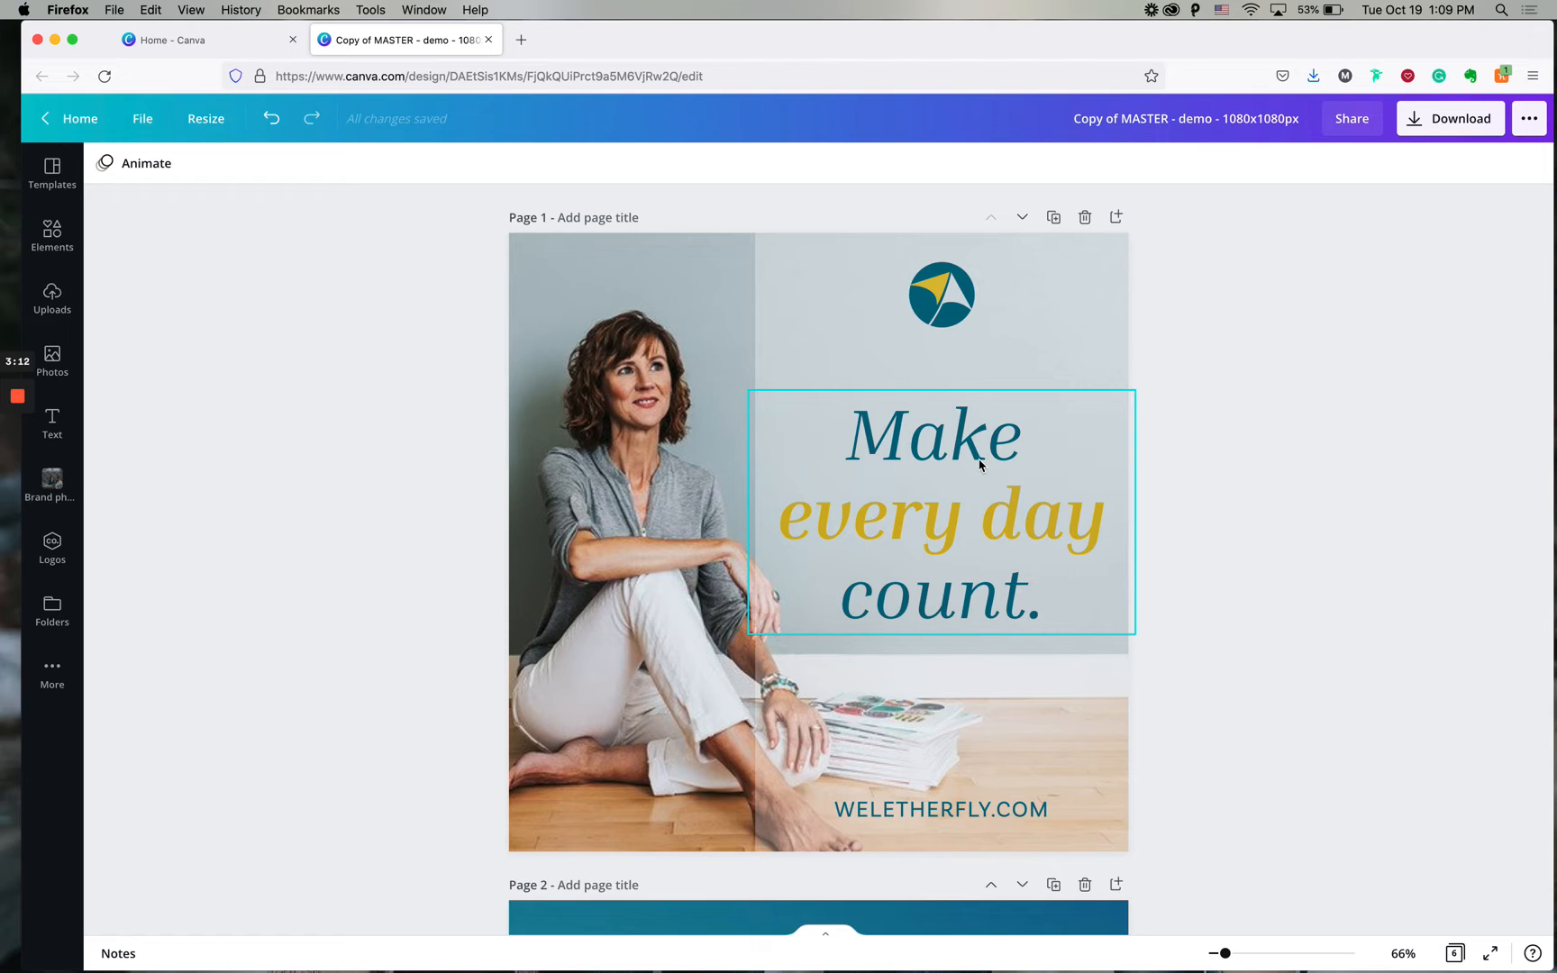
pyautogui.click(931, 455)
pyautogui.click(908, 446)
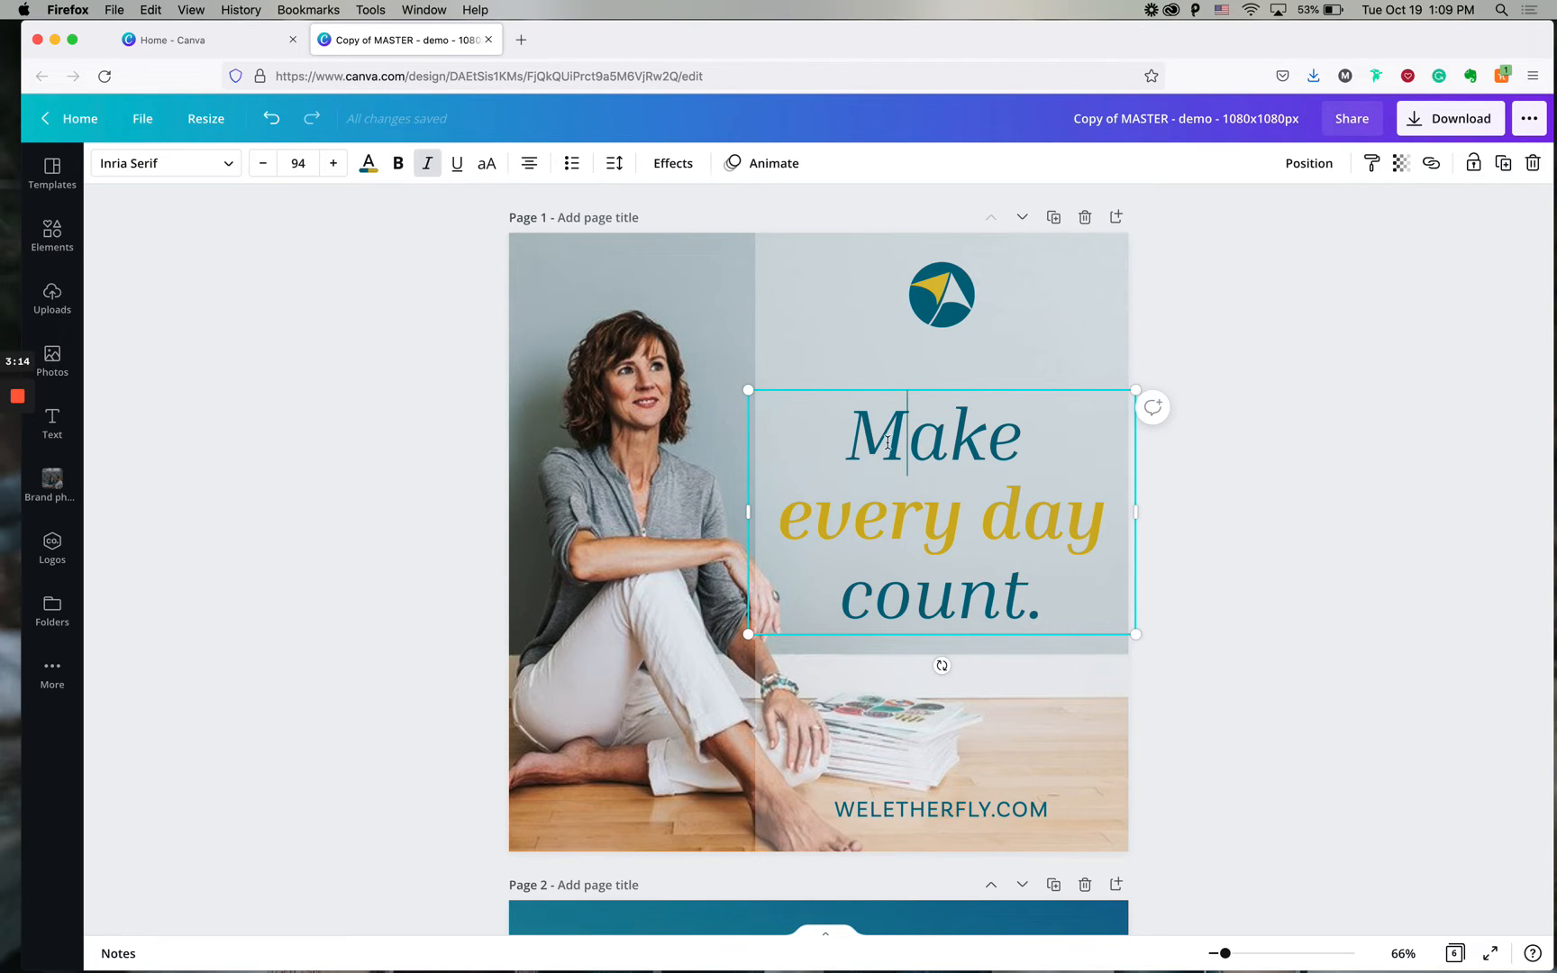
pyautogui.press('super+a')
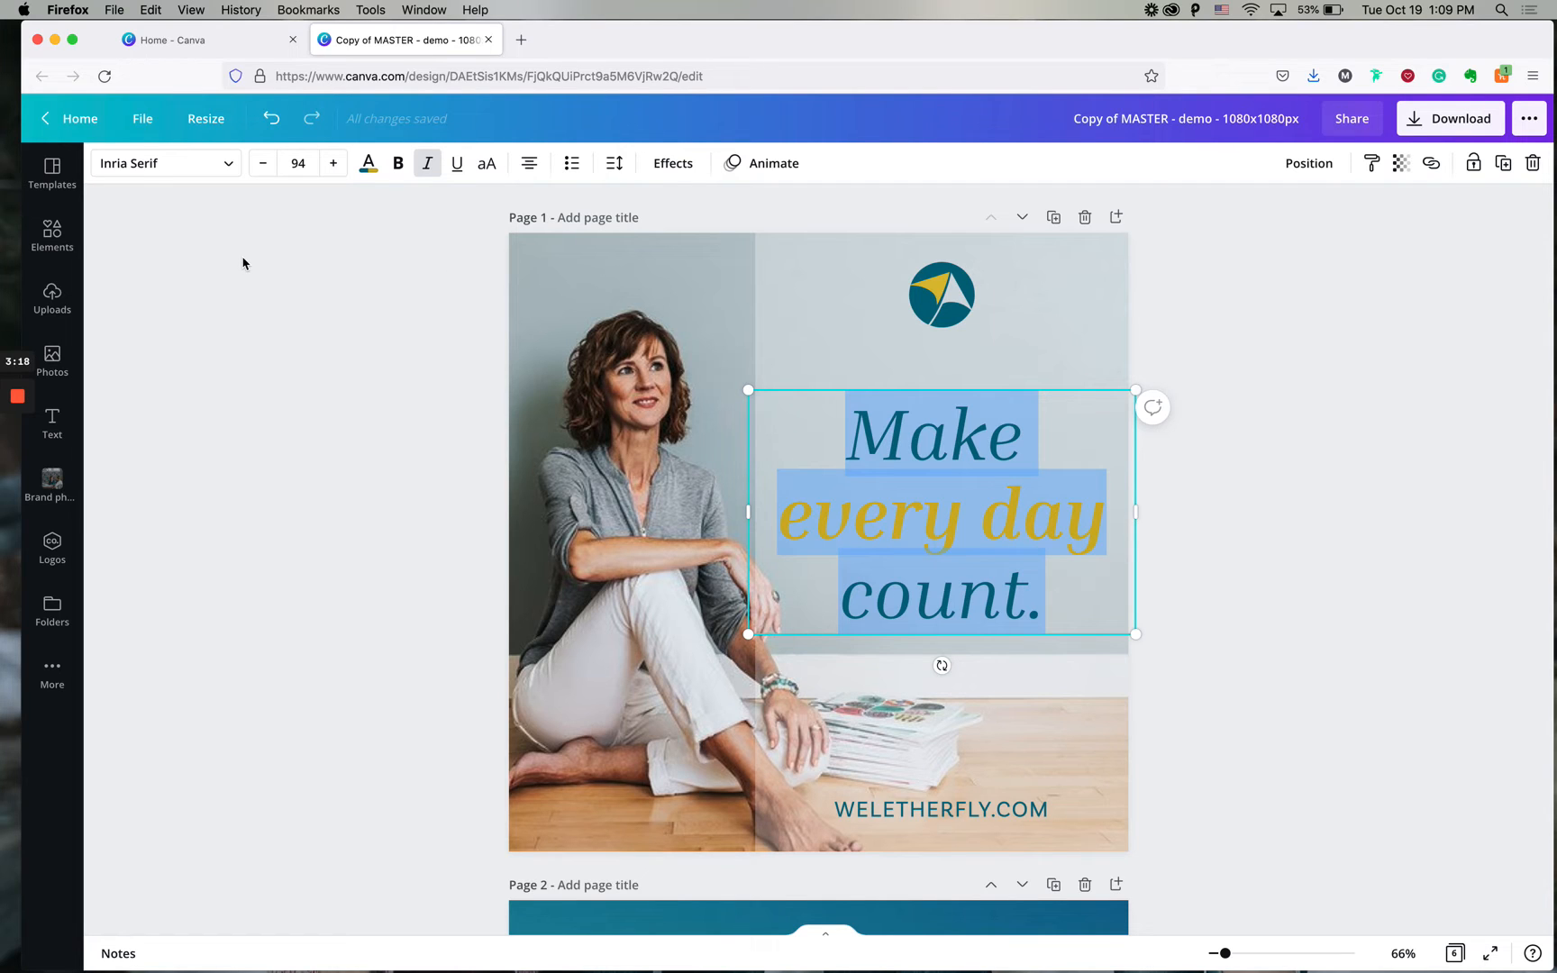
pyautogui.click(1238, 336)
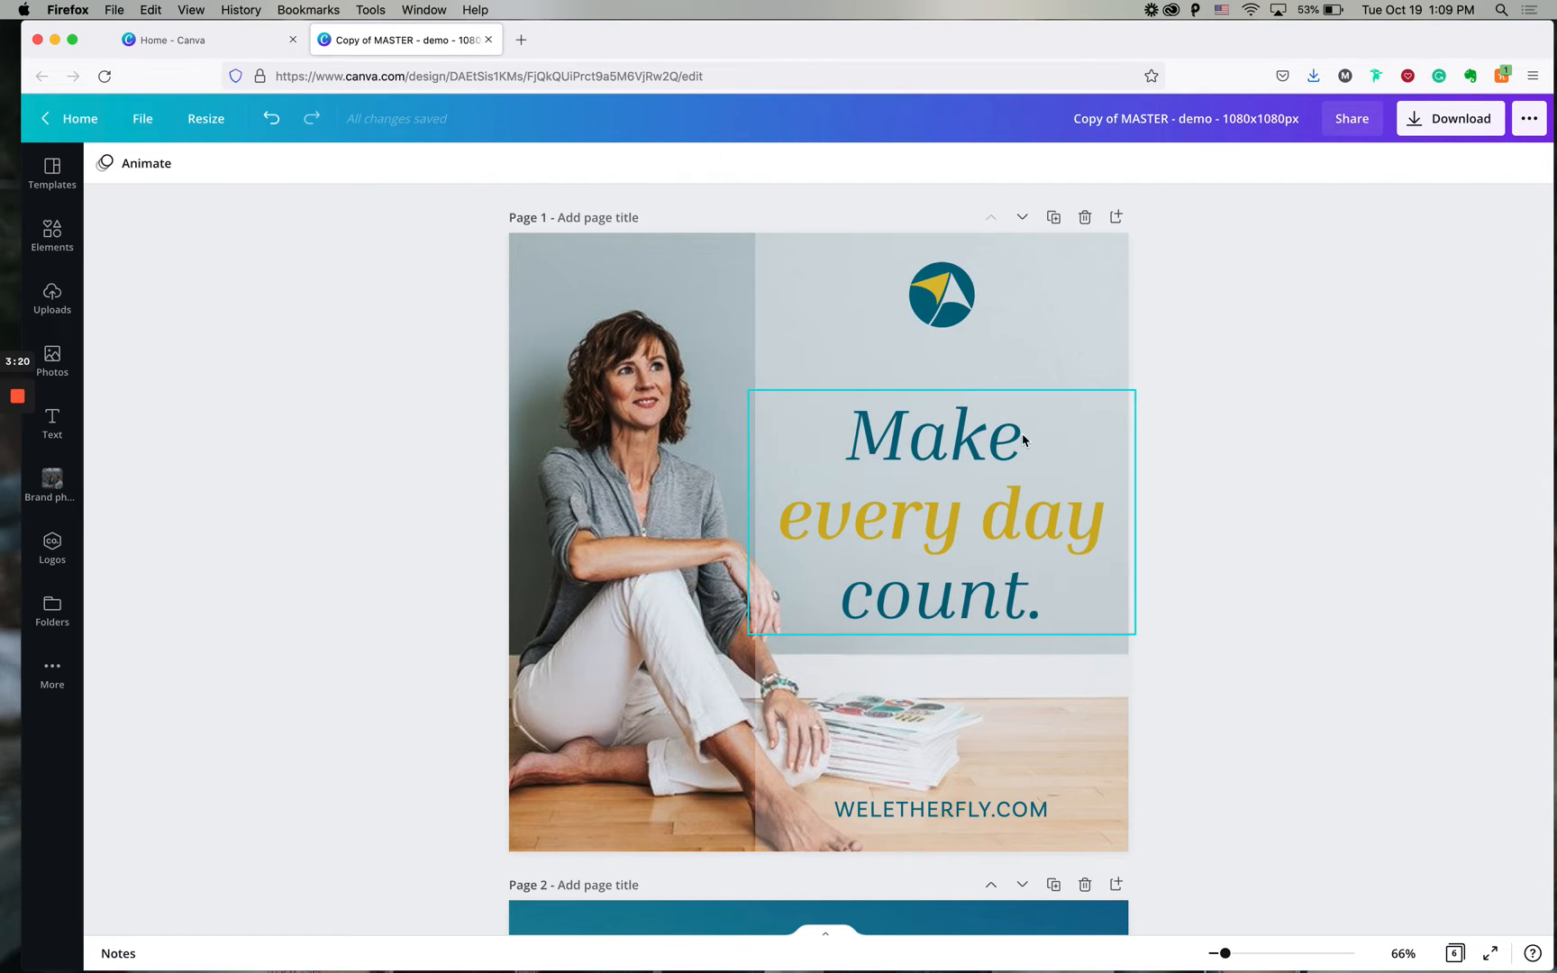
# Increase the font size of the whole quote text box to 99.
pyautogui.click(994, 435)
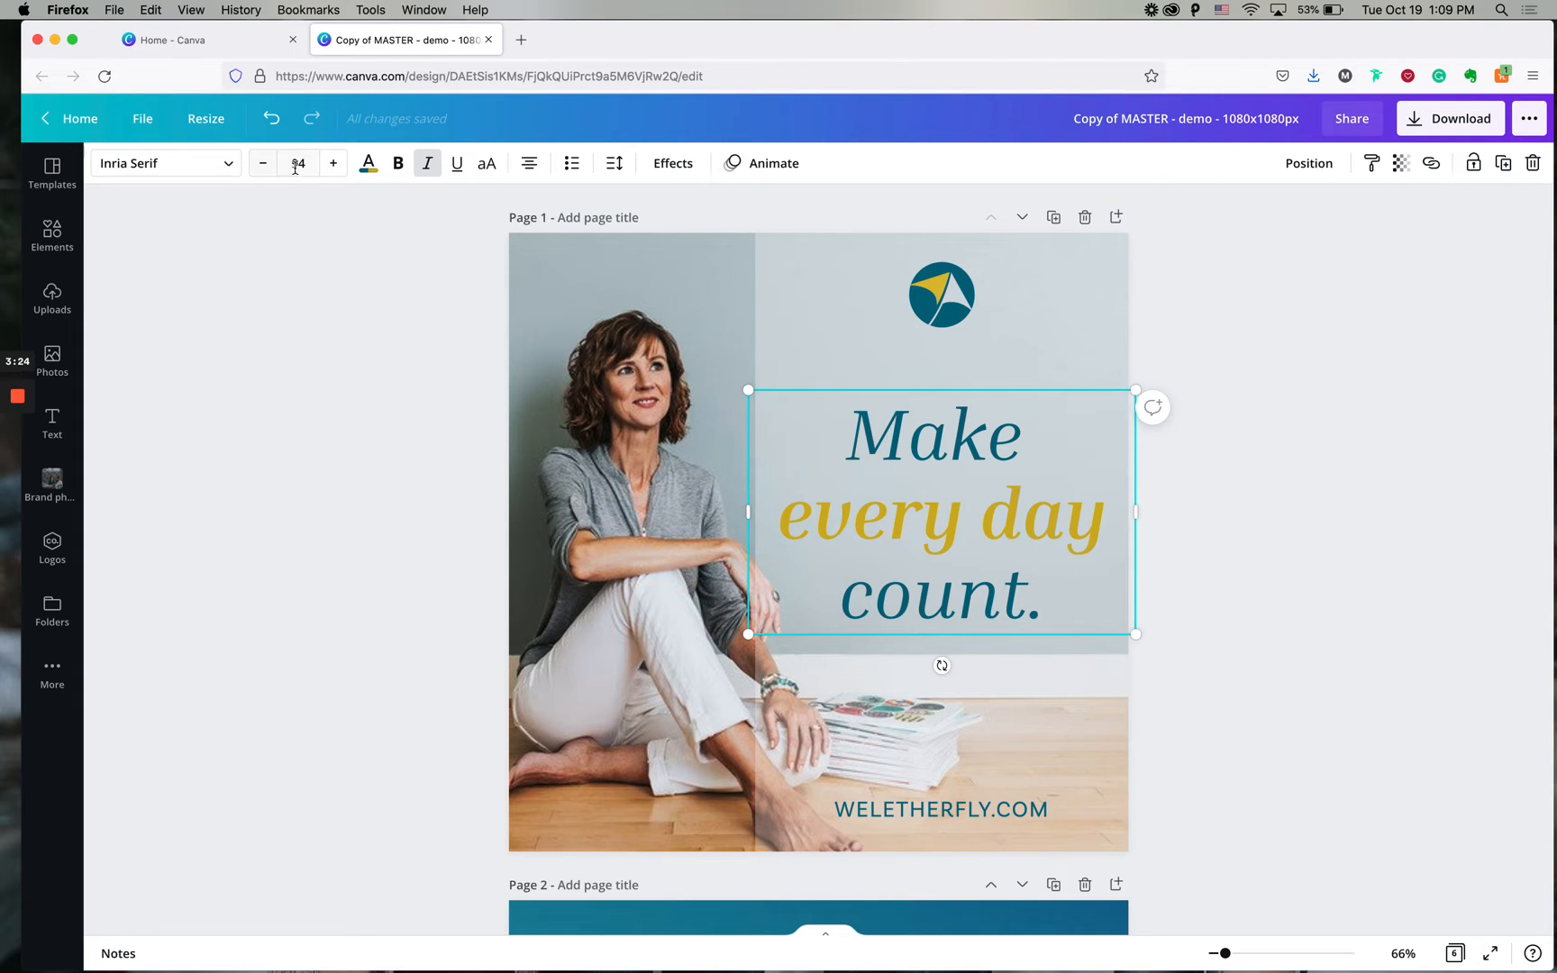
pyautogui.click(334, 163)
pyautogui.click(334, 163)
pyautogui.click(335, 163)
pyautogui.click(334, 163)
pyautogui.click(334, 163)
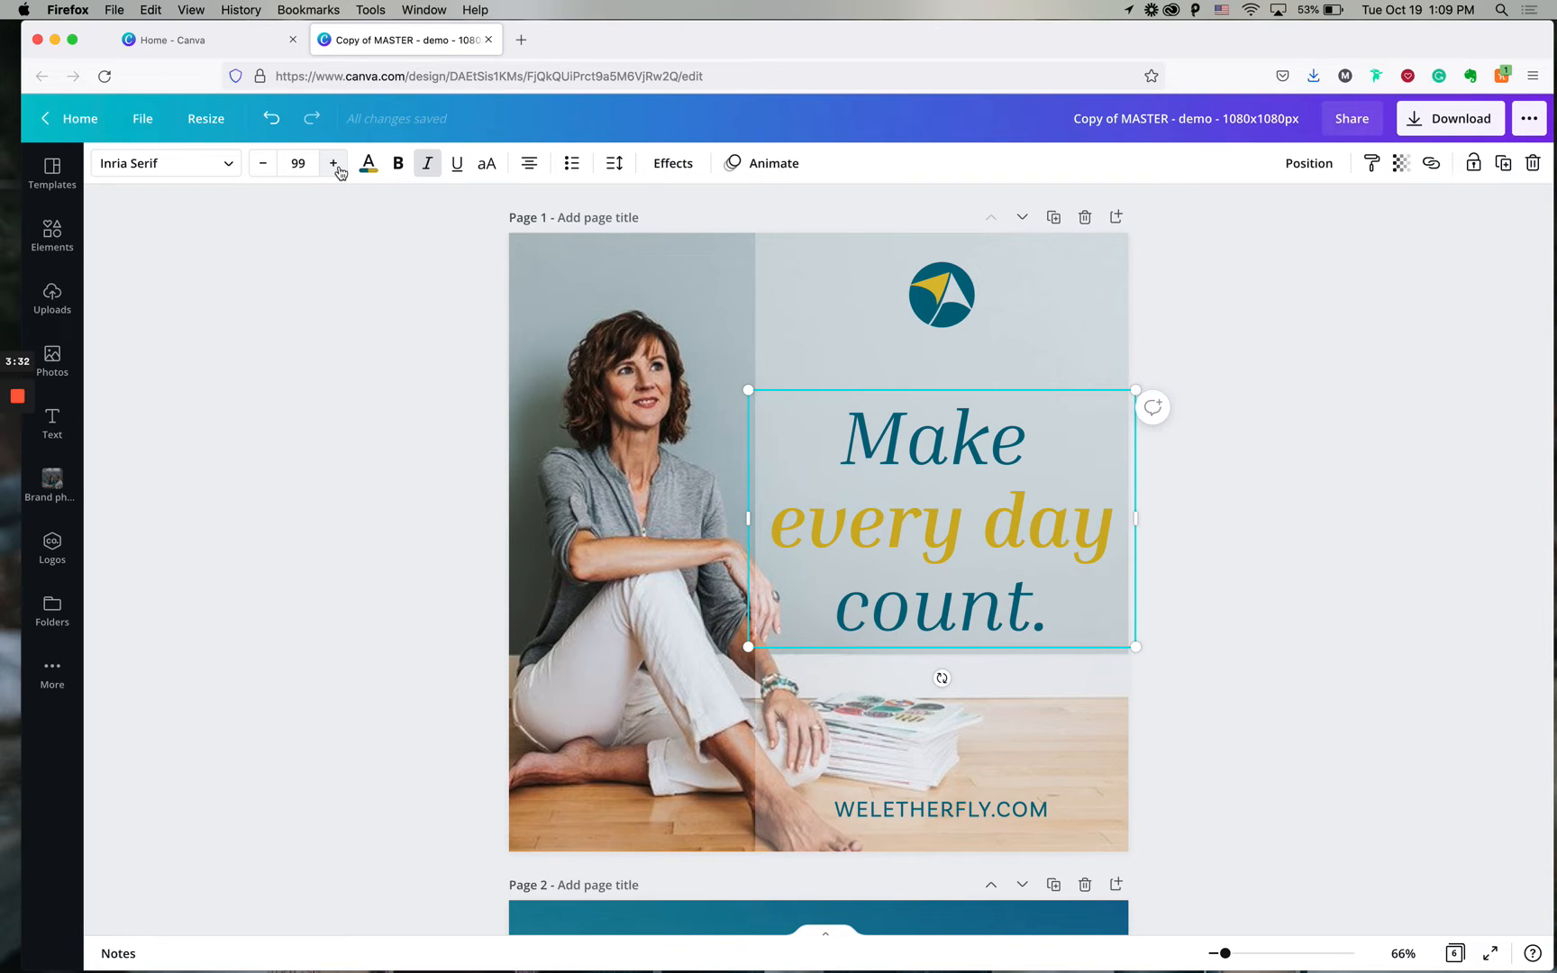
pyautogui.click(945, 467)
pyautogui.moveTo(840, 446); pyautogui.dragTo(1007, 443)
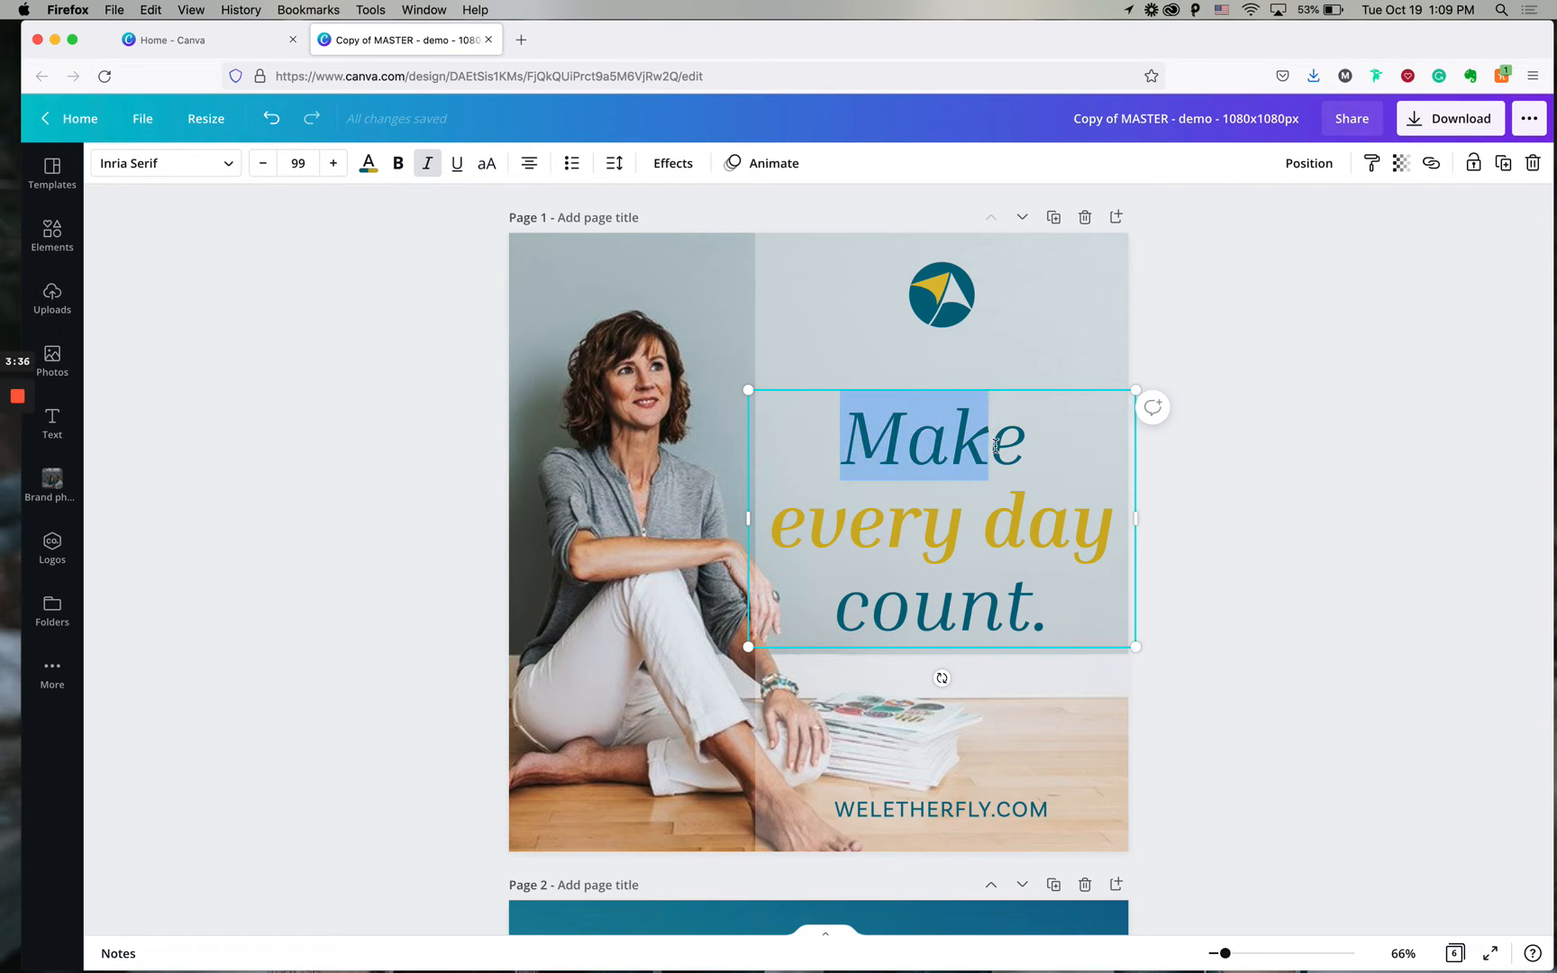
pyautogui.moveTo(867, 444); pyautogui.dragTo(977, 496)
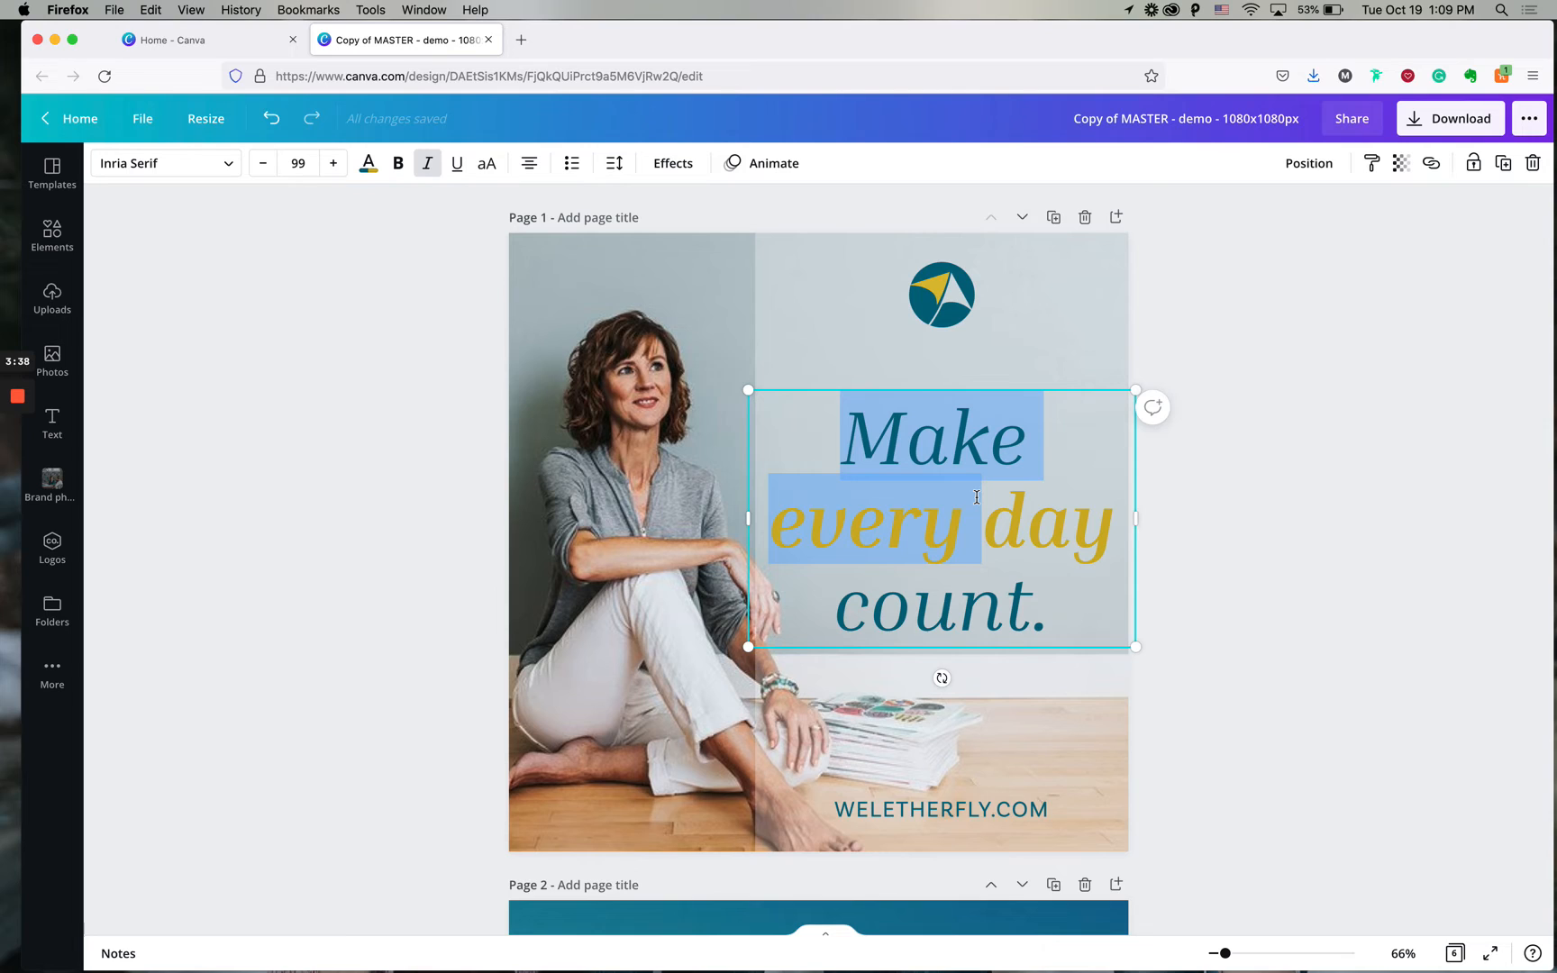
pyautogui.click(1257, 486)
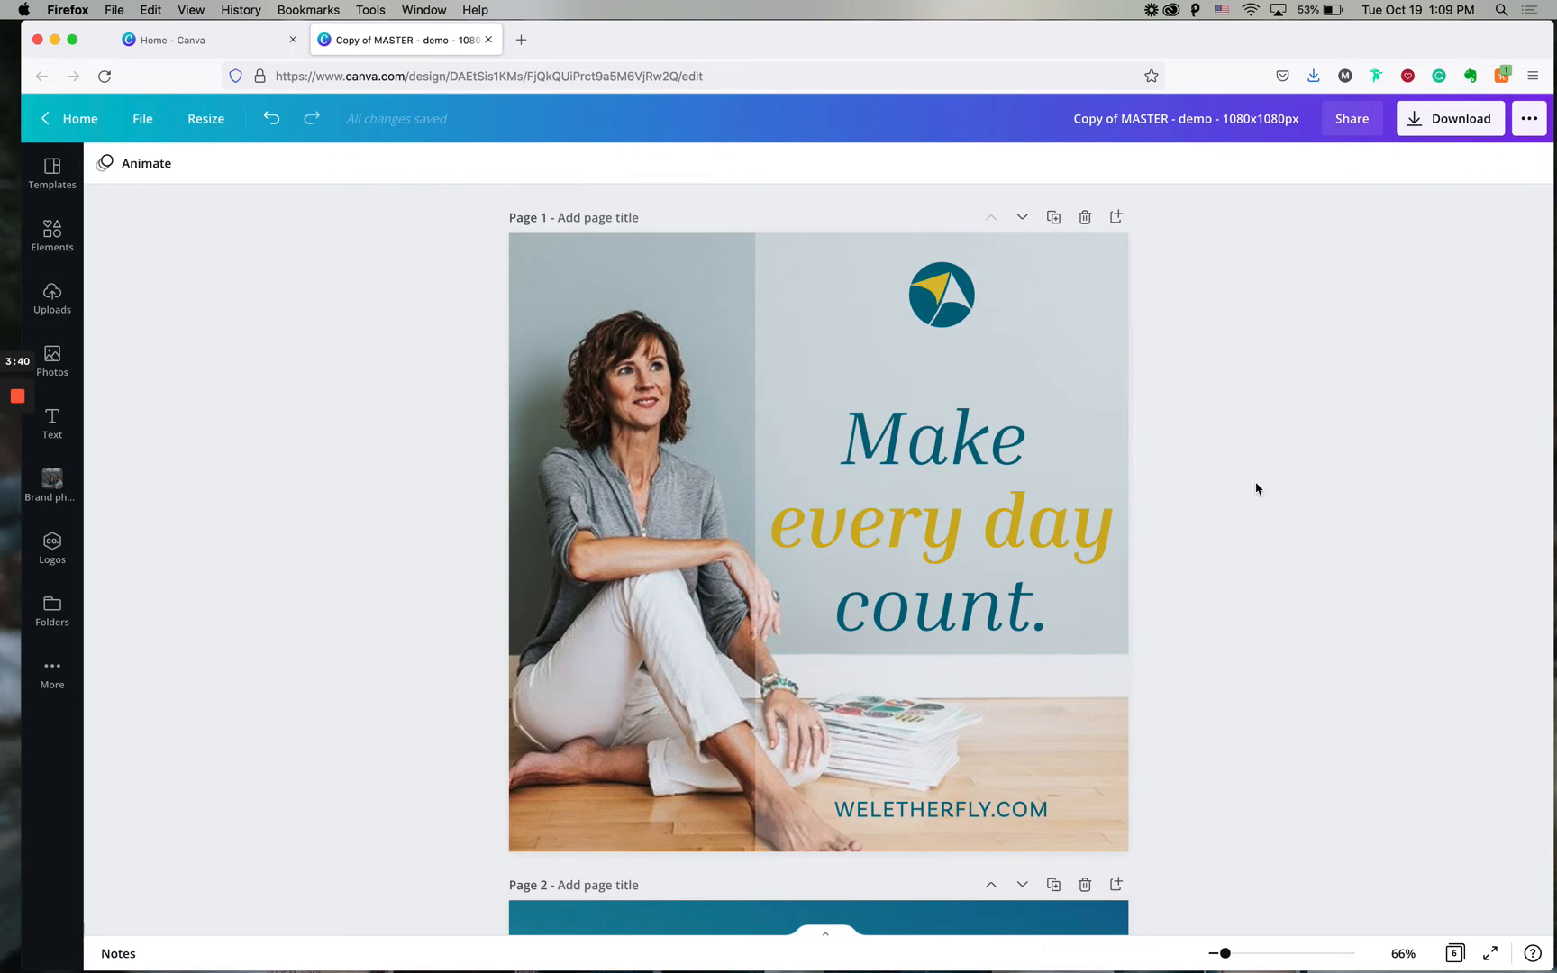
# Move the quote text box slightly lower so it is vertically centred on the page and aligned with the logo's centre.
pyautogui.click(1015, 468)
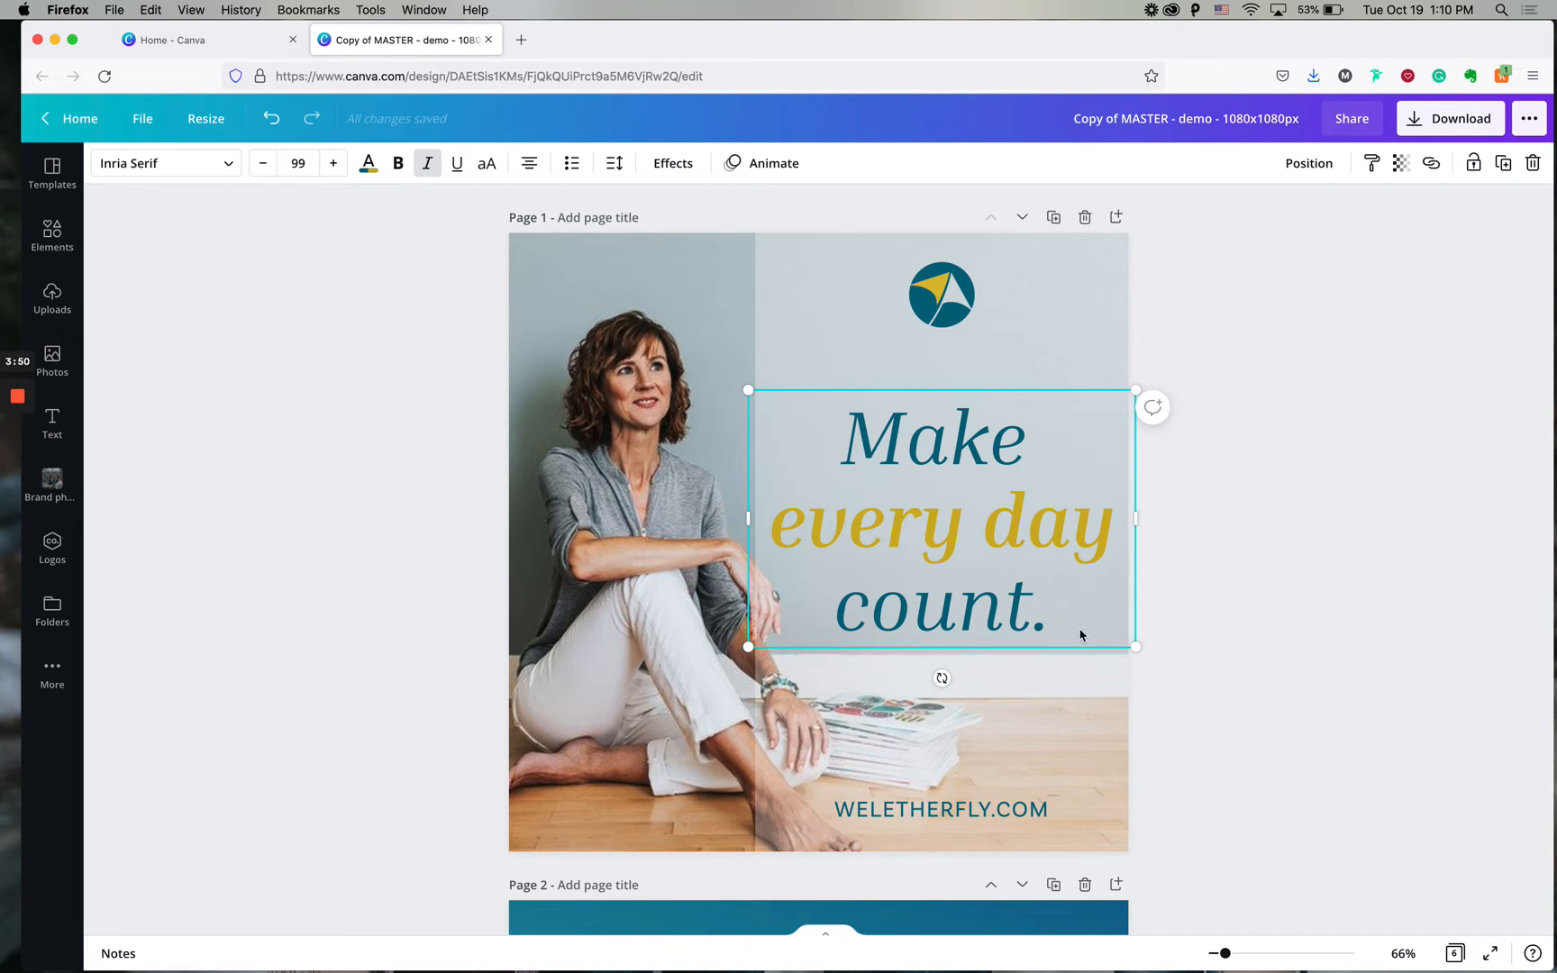
pyautogui.moveTo(983, 535); pyautogui.dragTo(1053, 611)
pyautogui.click(993, 515)
pyautogui.moveTo(1055, 649); pyautogui.dragTo(987, 678)
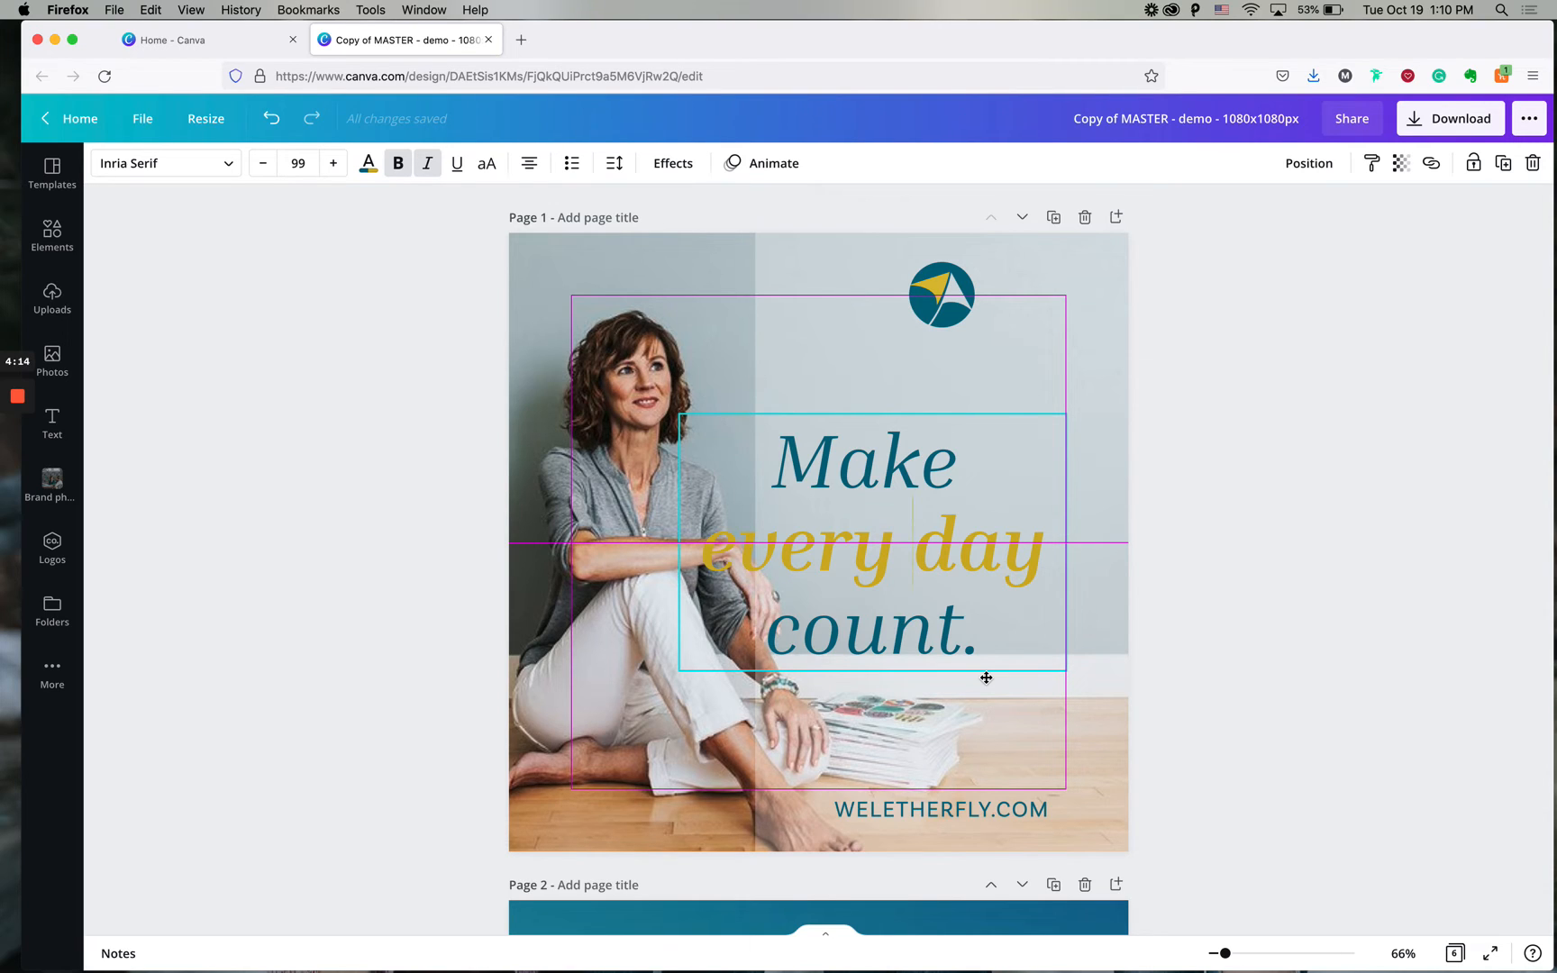
pyautogui.moveTo(987, 677); pyautogui.dragTo(1019, 685)
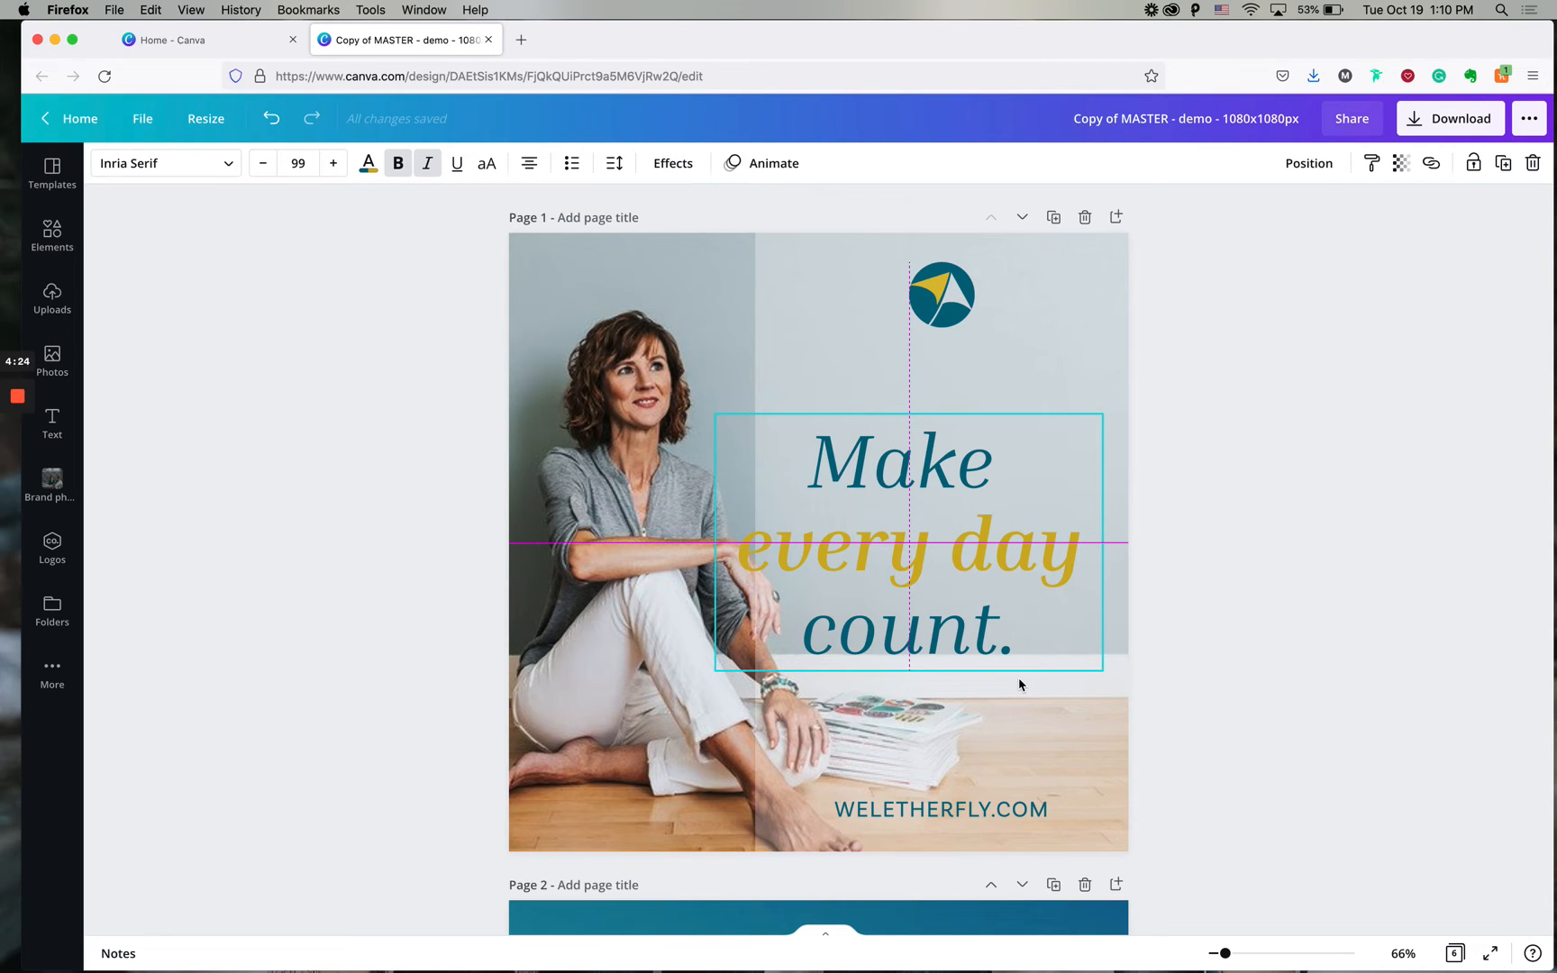
pyautogui.moveTo(1019, 685); pyautogui.dragTo(1058, 685)
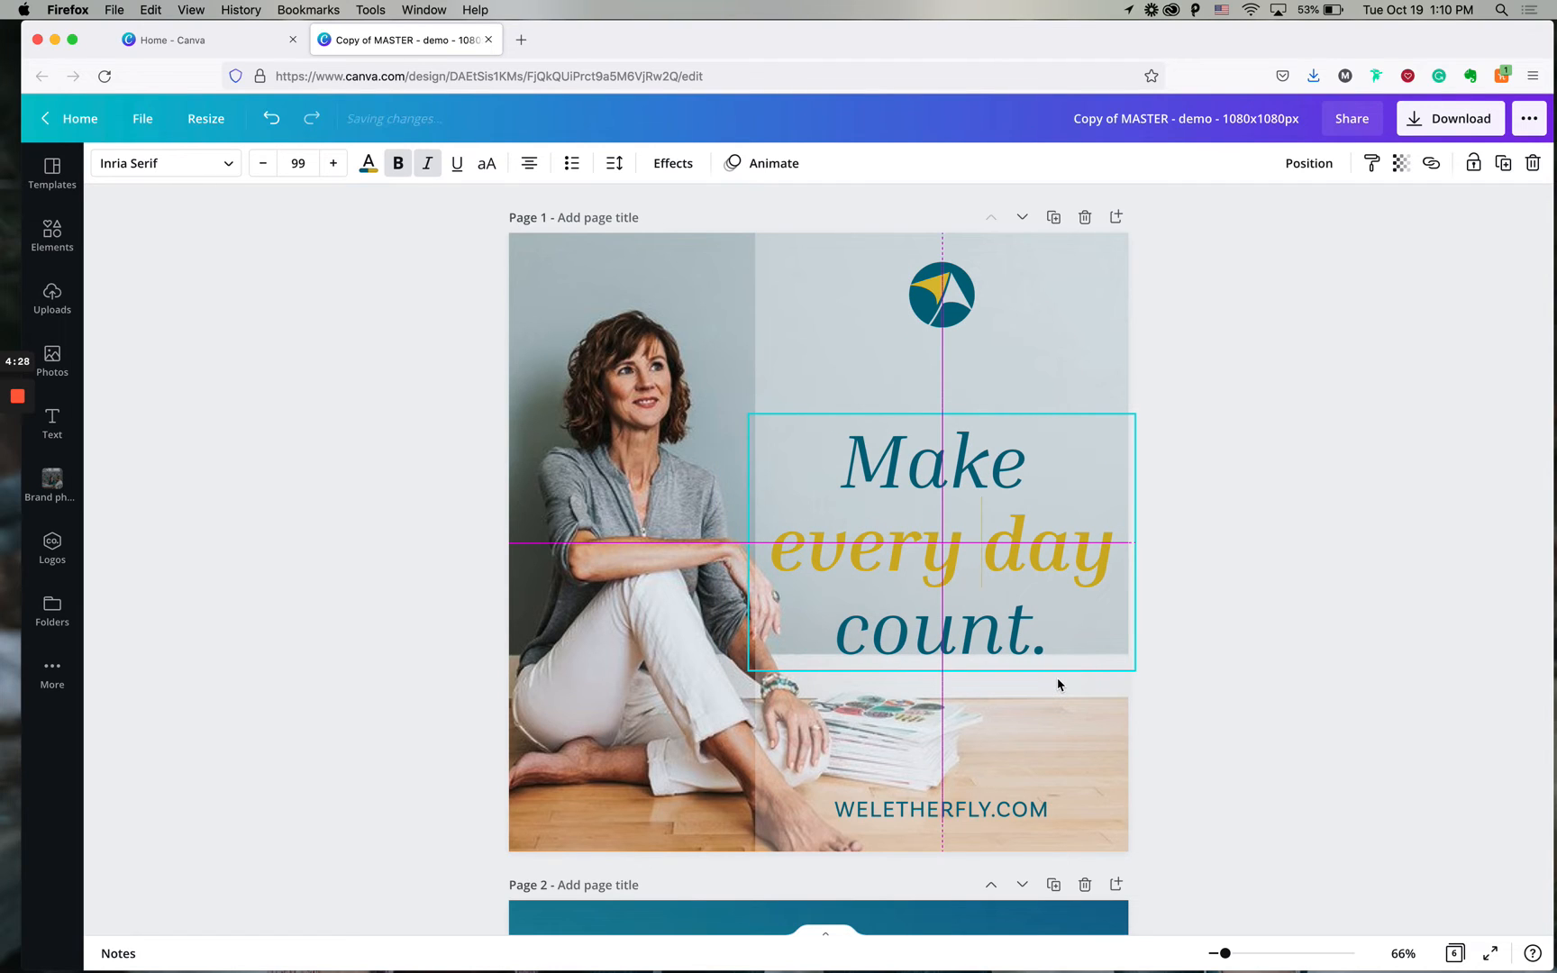
pyautogui.moveTo(1058, 684); pyautogui.dragTo(1057, 684)
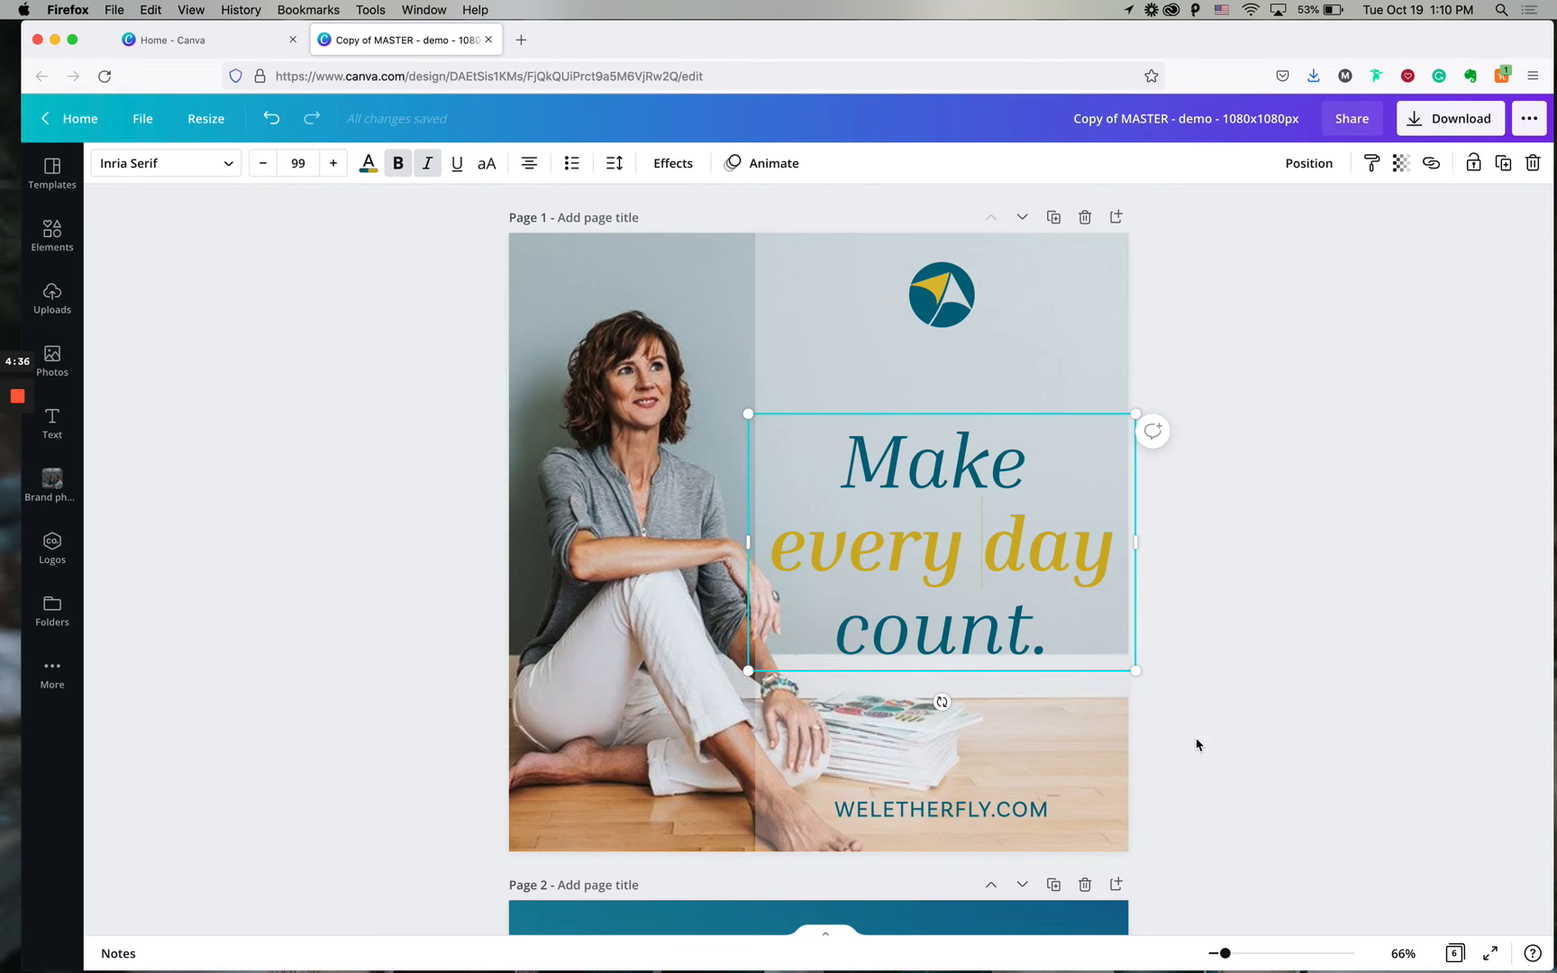
# Set the font size of the line "every day" to 80.
pyautogui.click(368, 166)
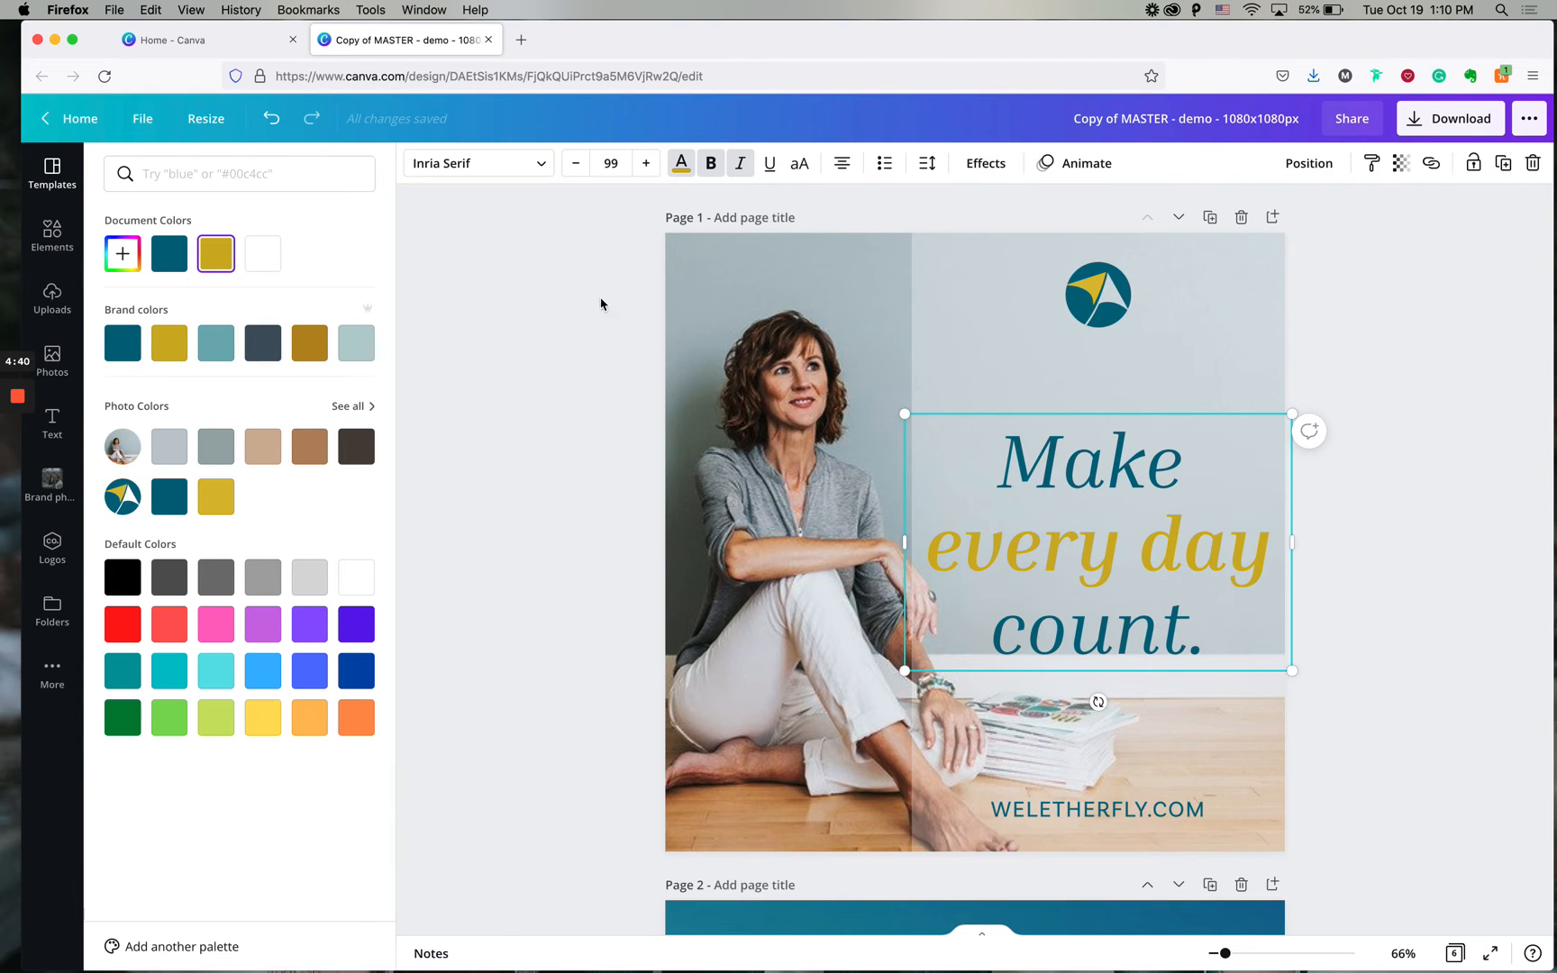
pyautogui.click(565, 378)
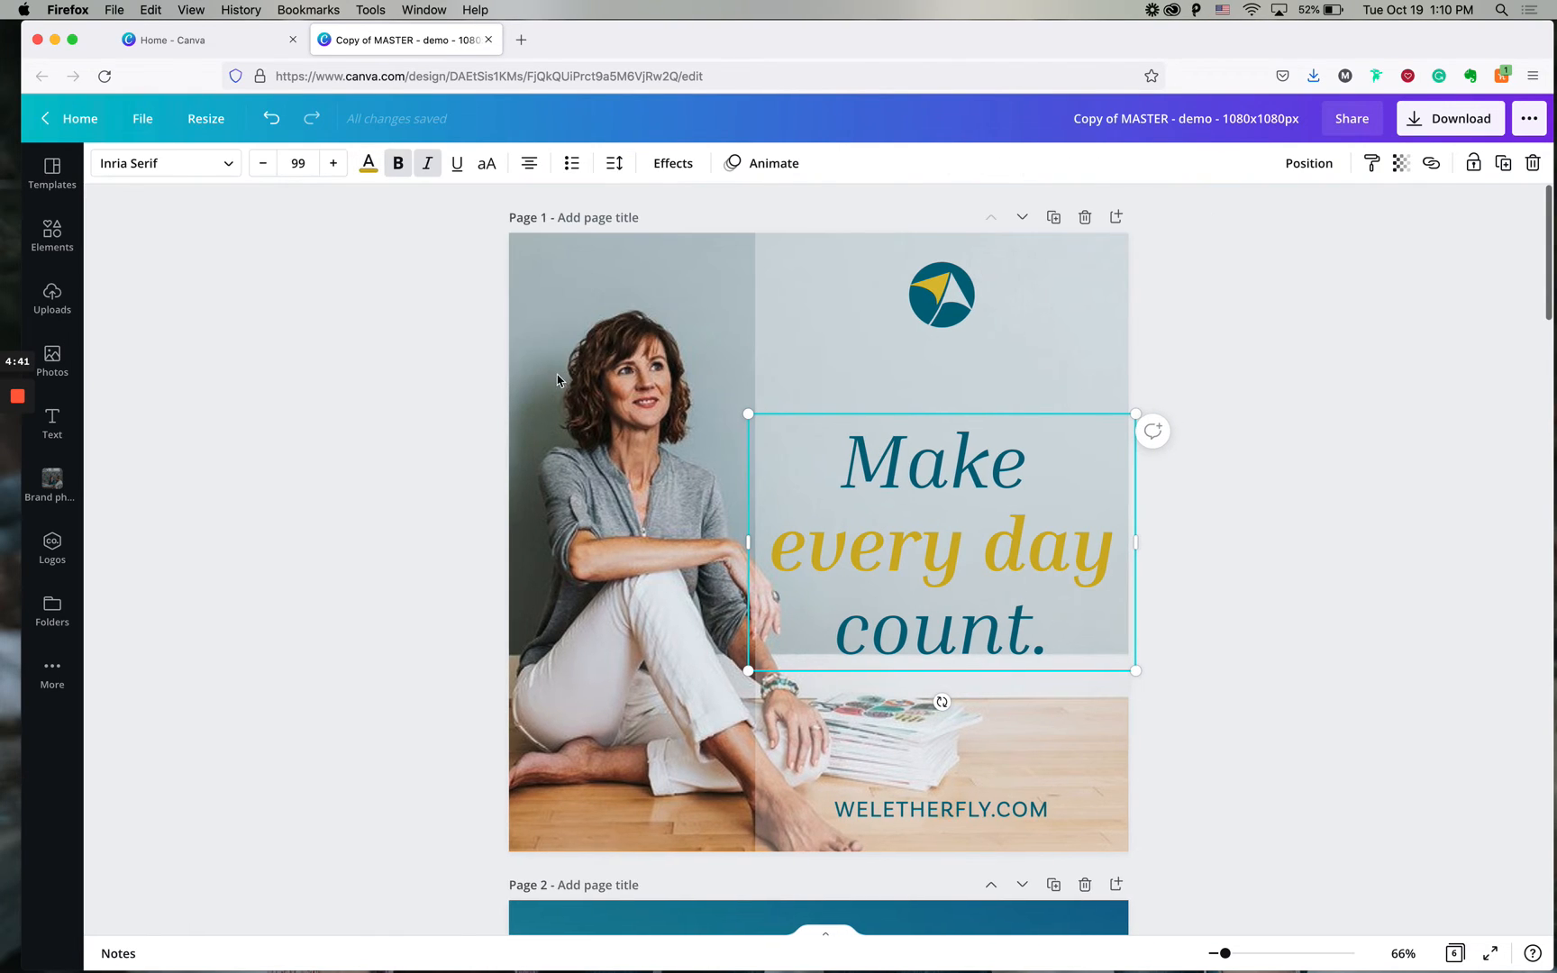
pyautogui.tripleClick(908, 555)
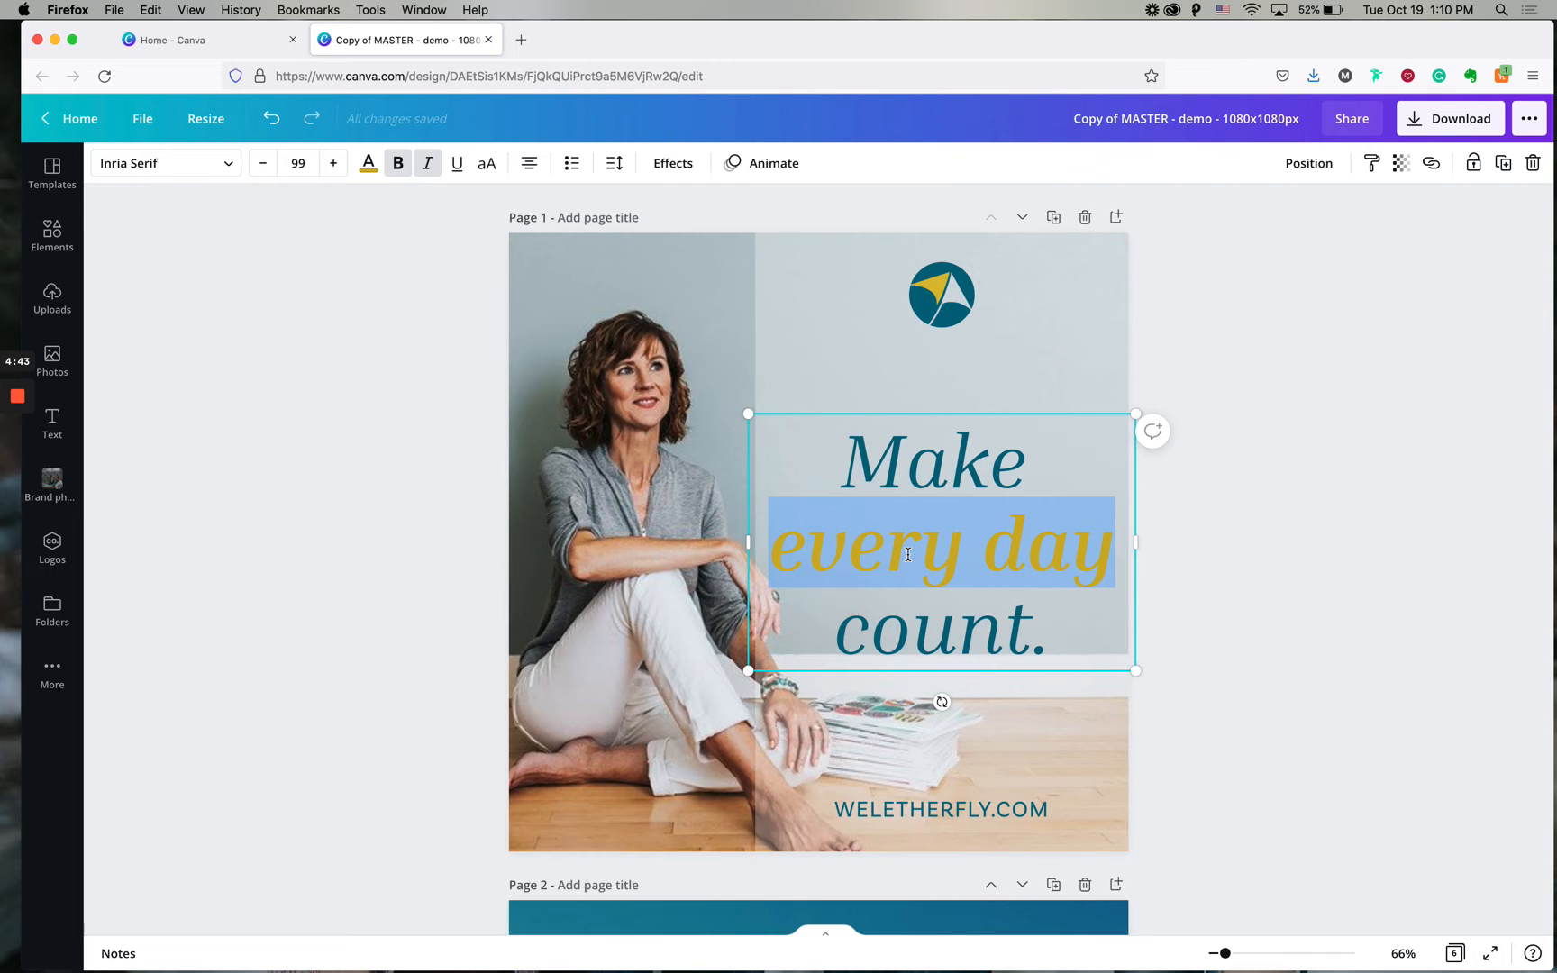
pyautogui.click(300, 165)
pyautogui.click(300, 165)
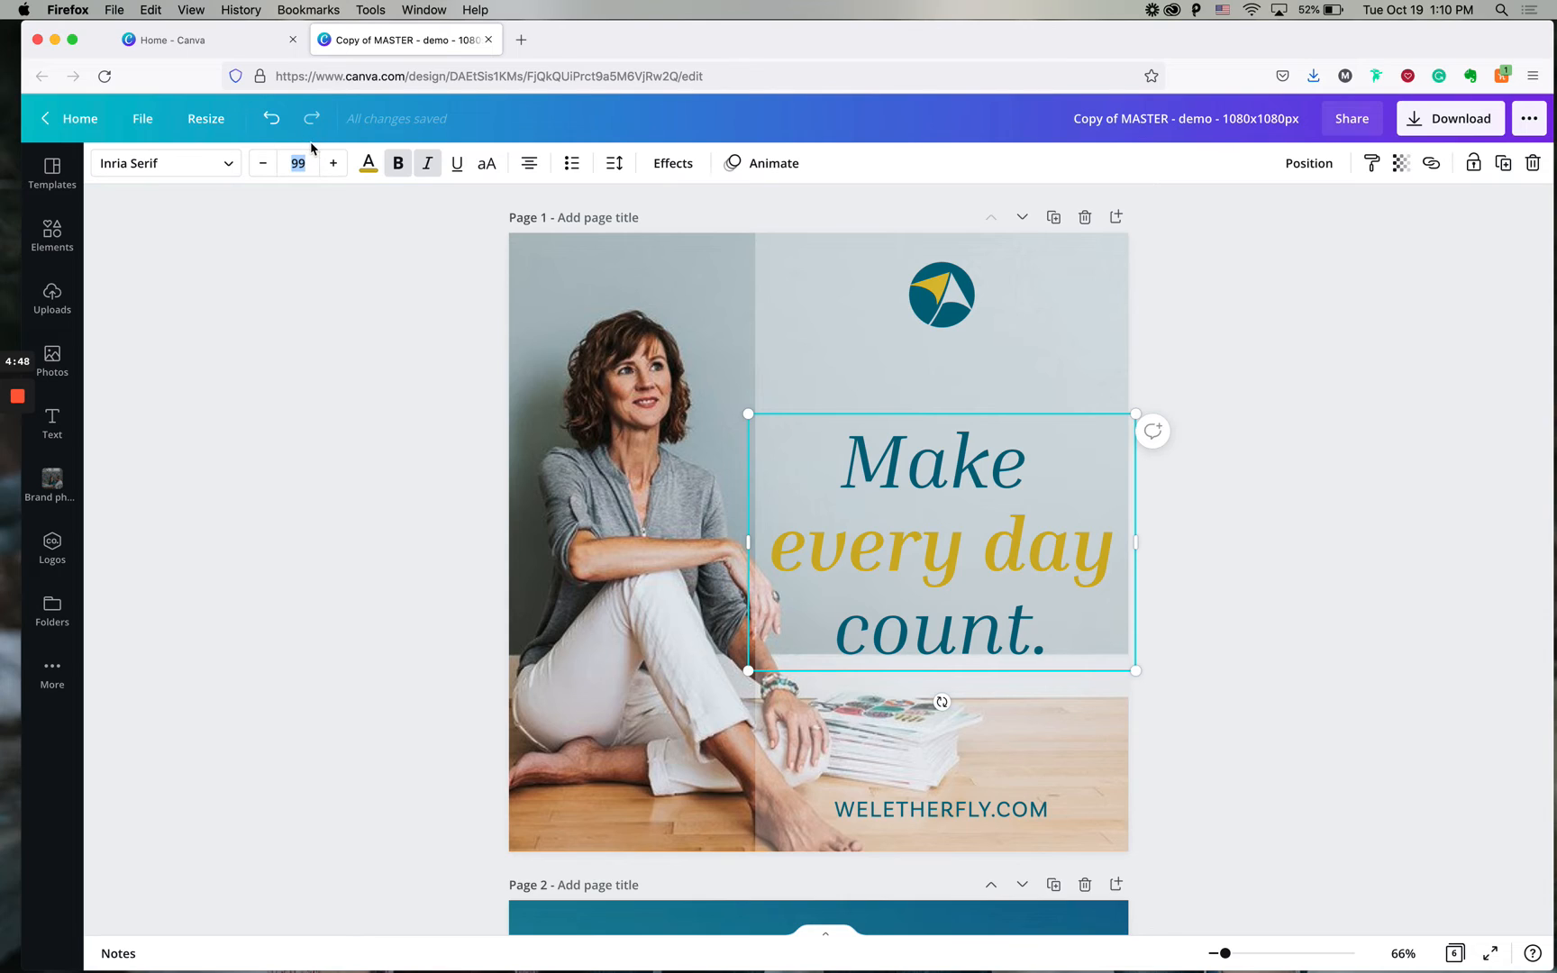
pyautogui.click(14, 467)
pyautogui.click(13, 467)
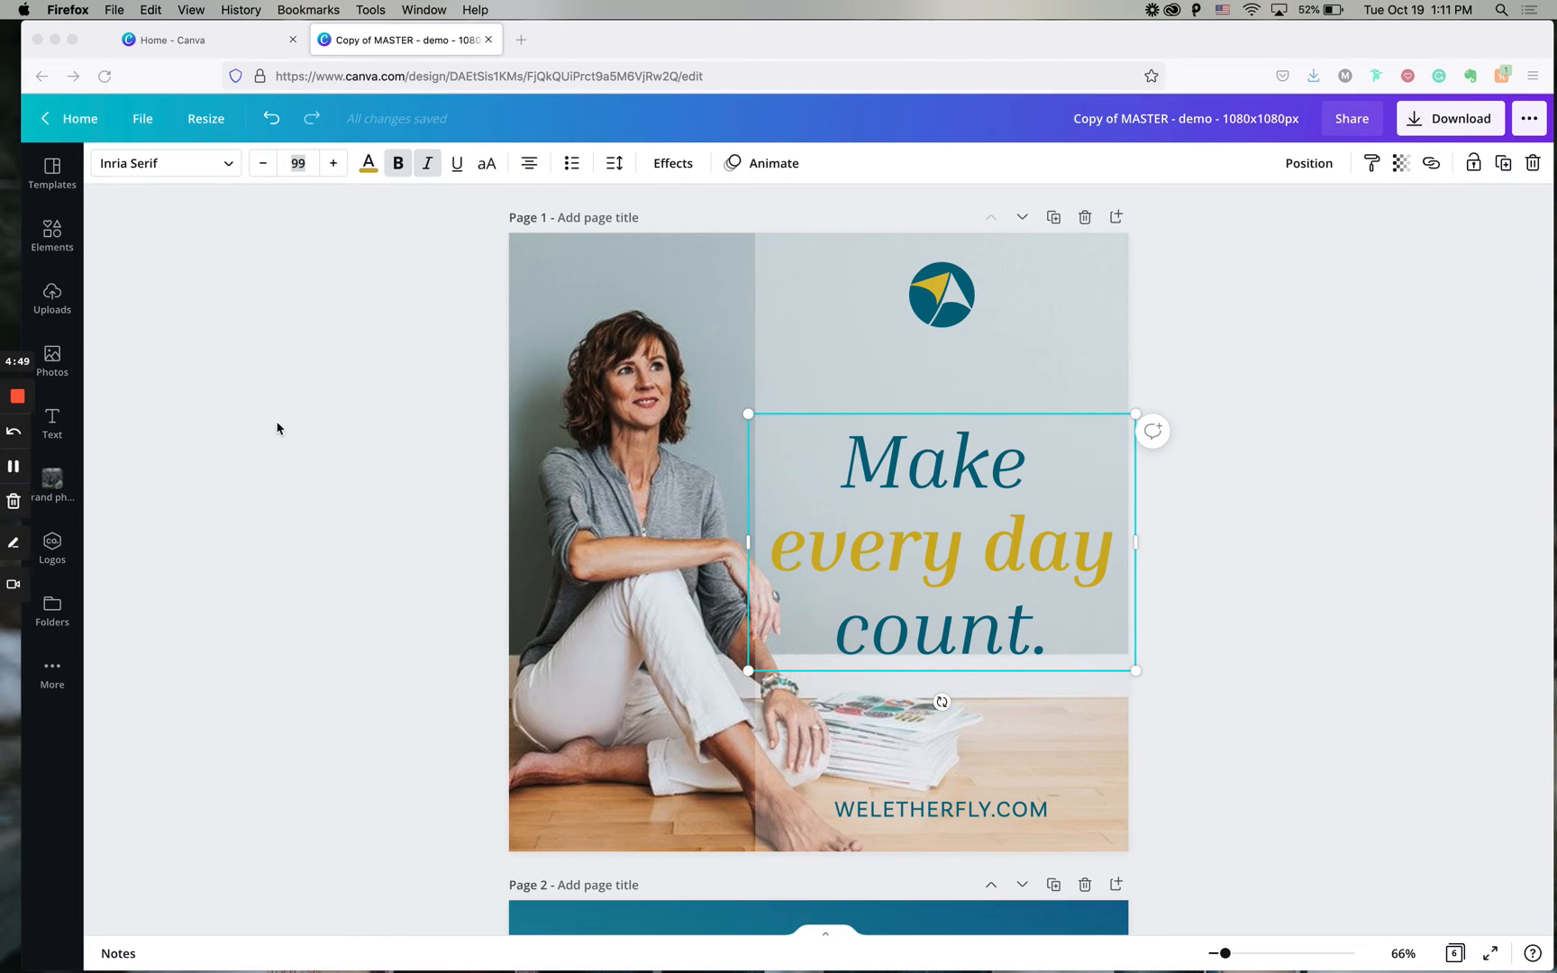
pyautogui.click(301, 162)
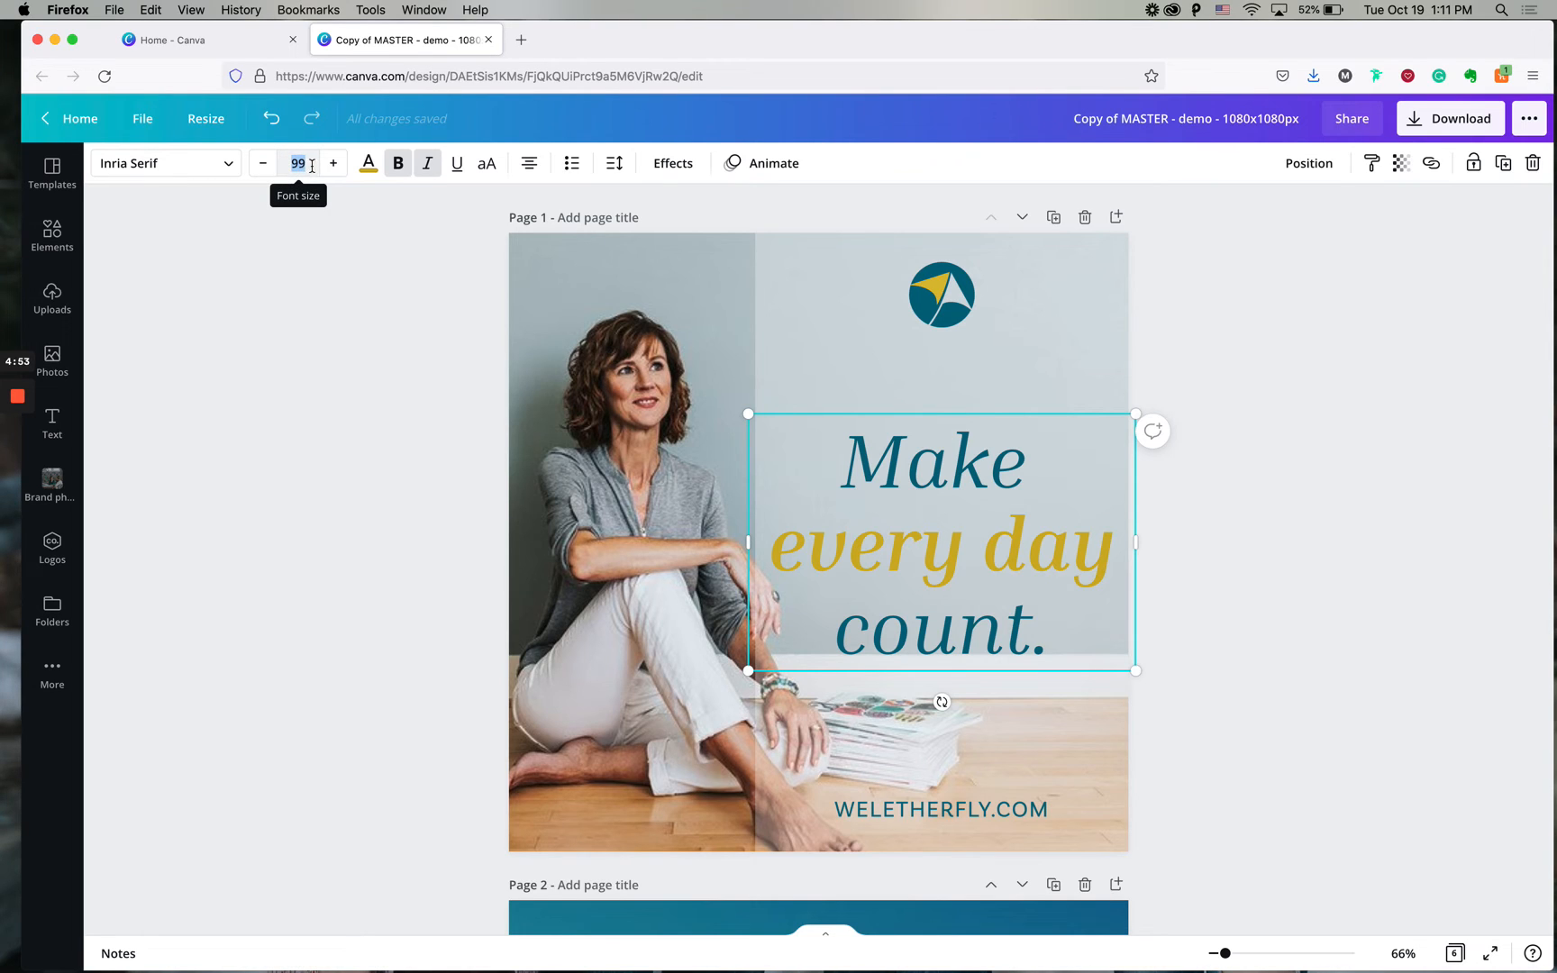
pyautogui.write('80')
pyautogui.press('Return')
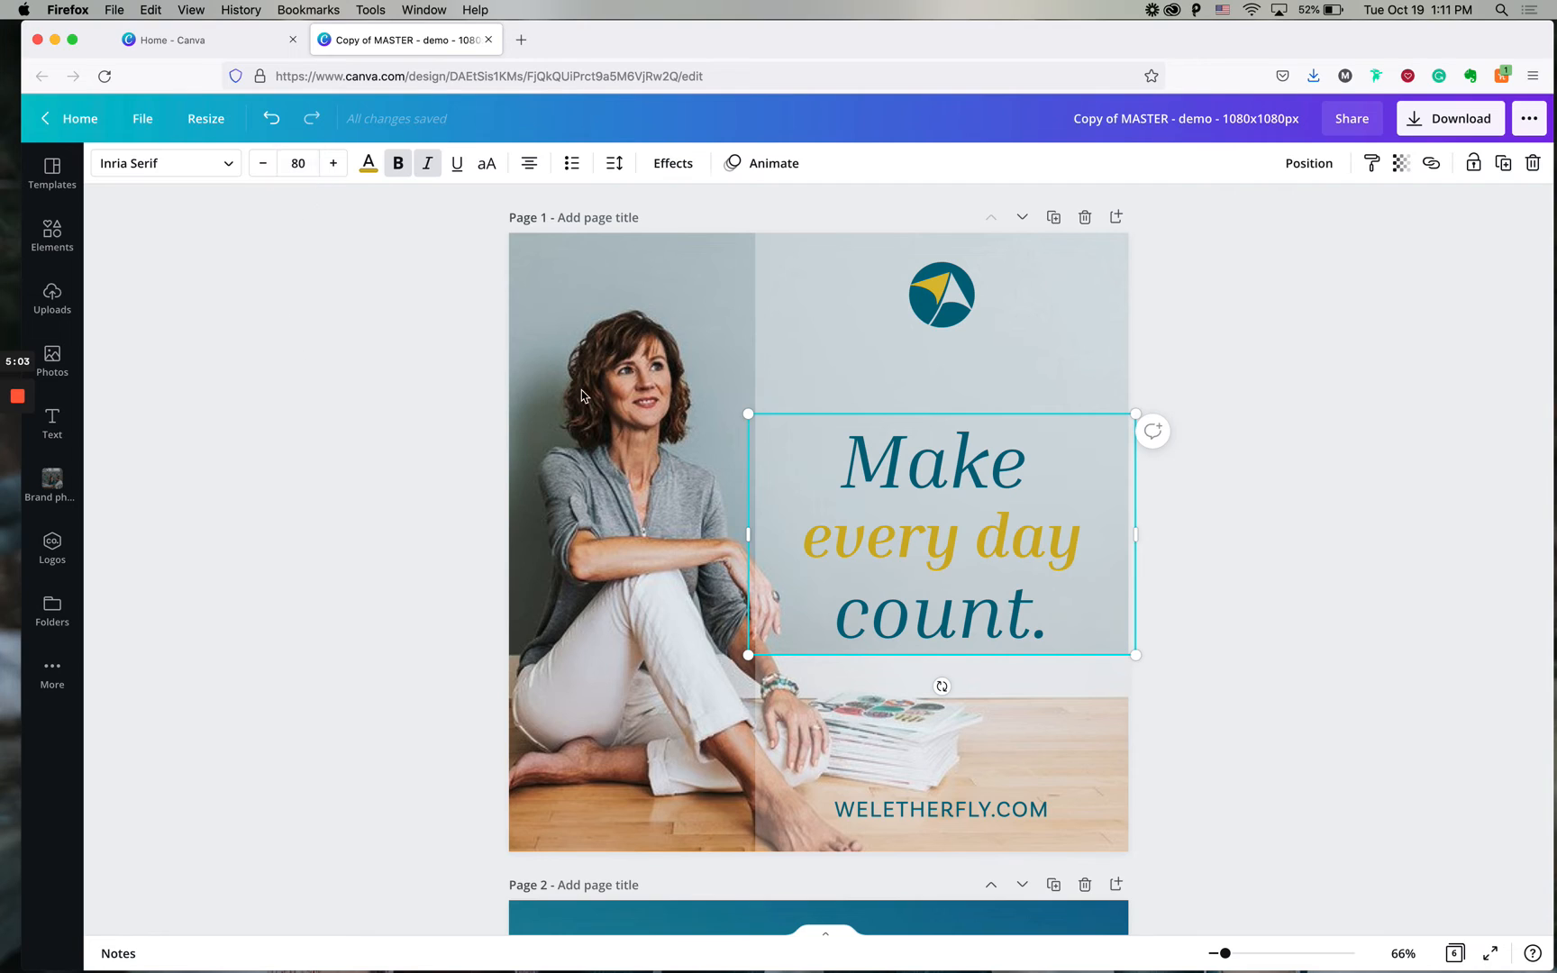
# Recolour the semi-transparent overlay rectangle behind the quote with the dark teal document colour.
pyautogui.scroll(1, 559, 577)
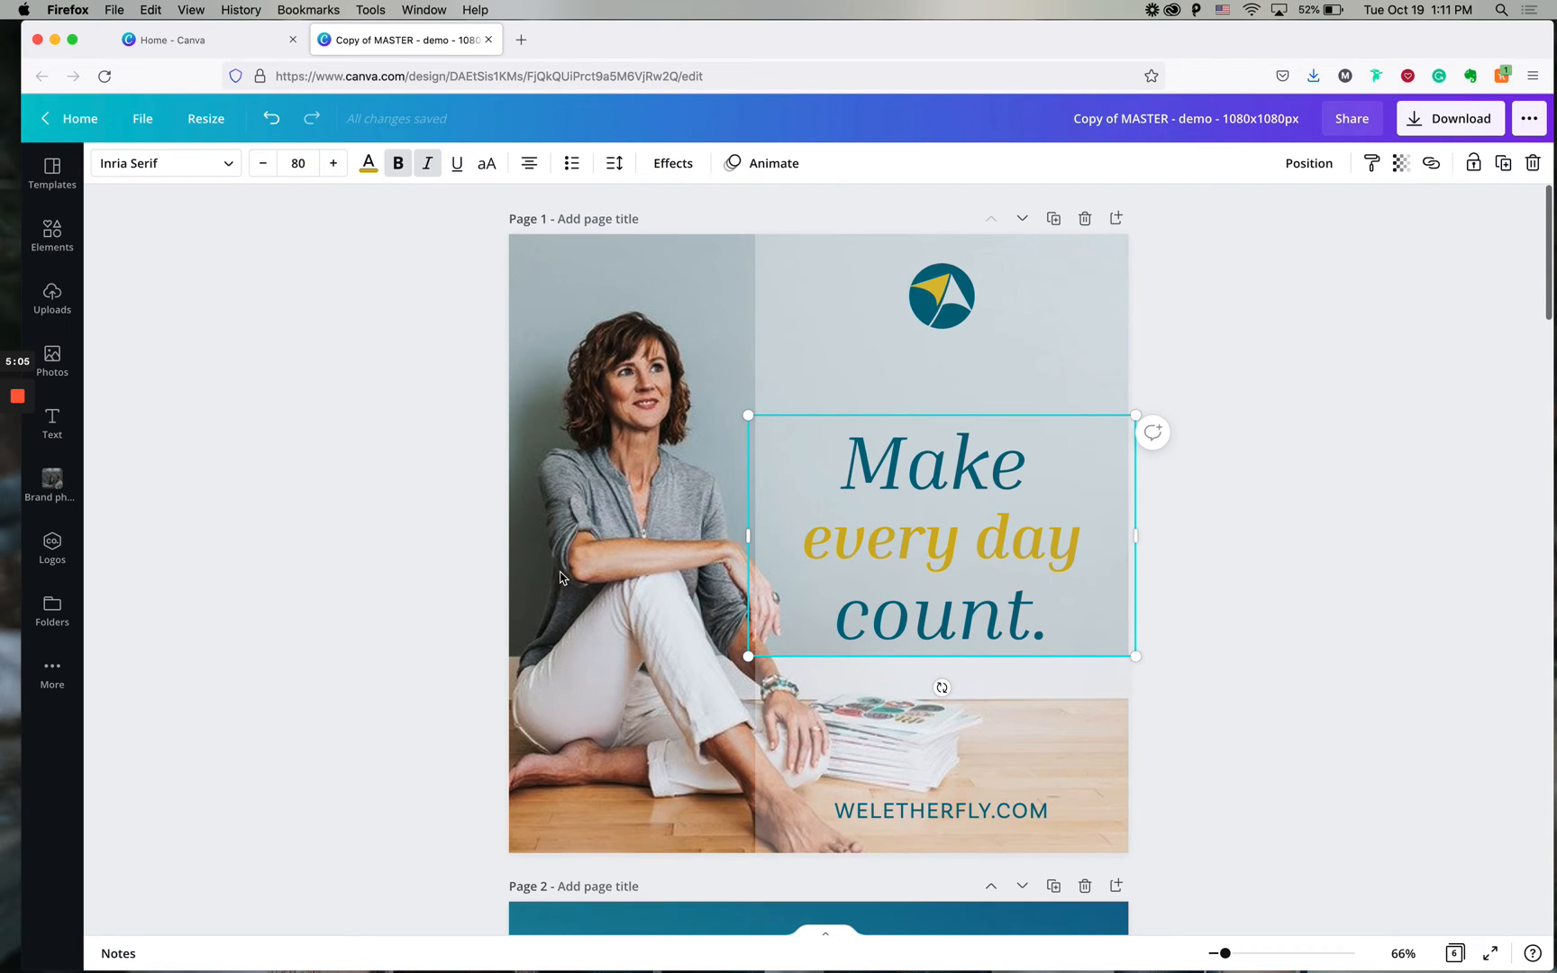
pyautogui.click(54, 550)
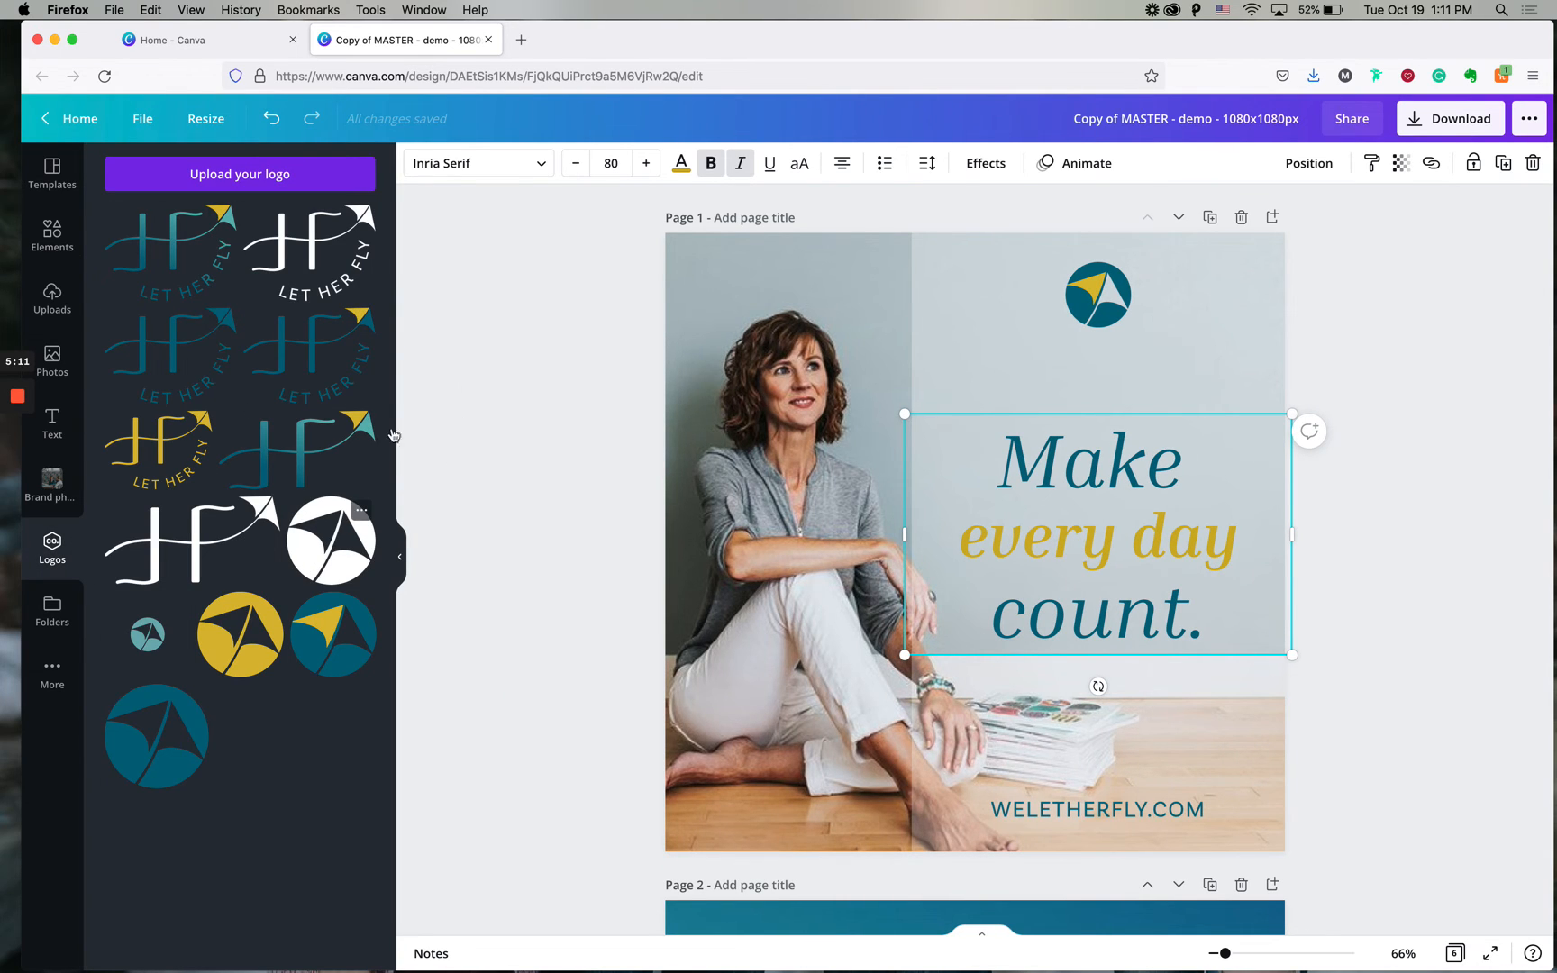
pyautogui.click(933, 342)
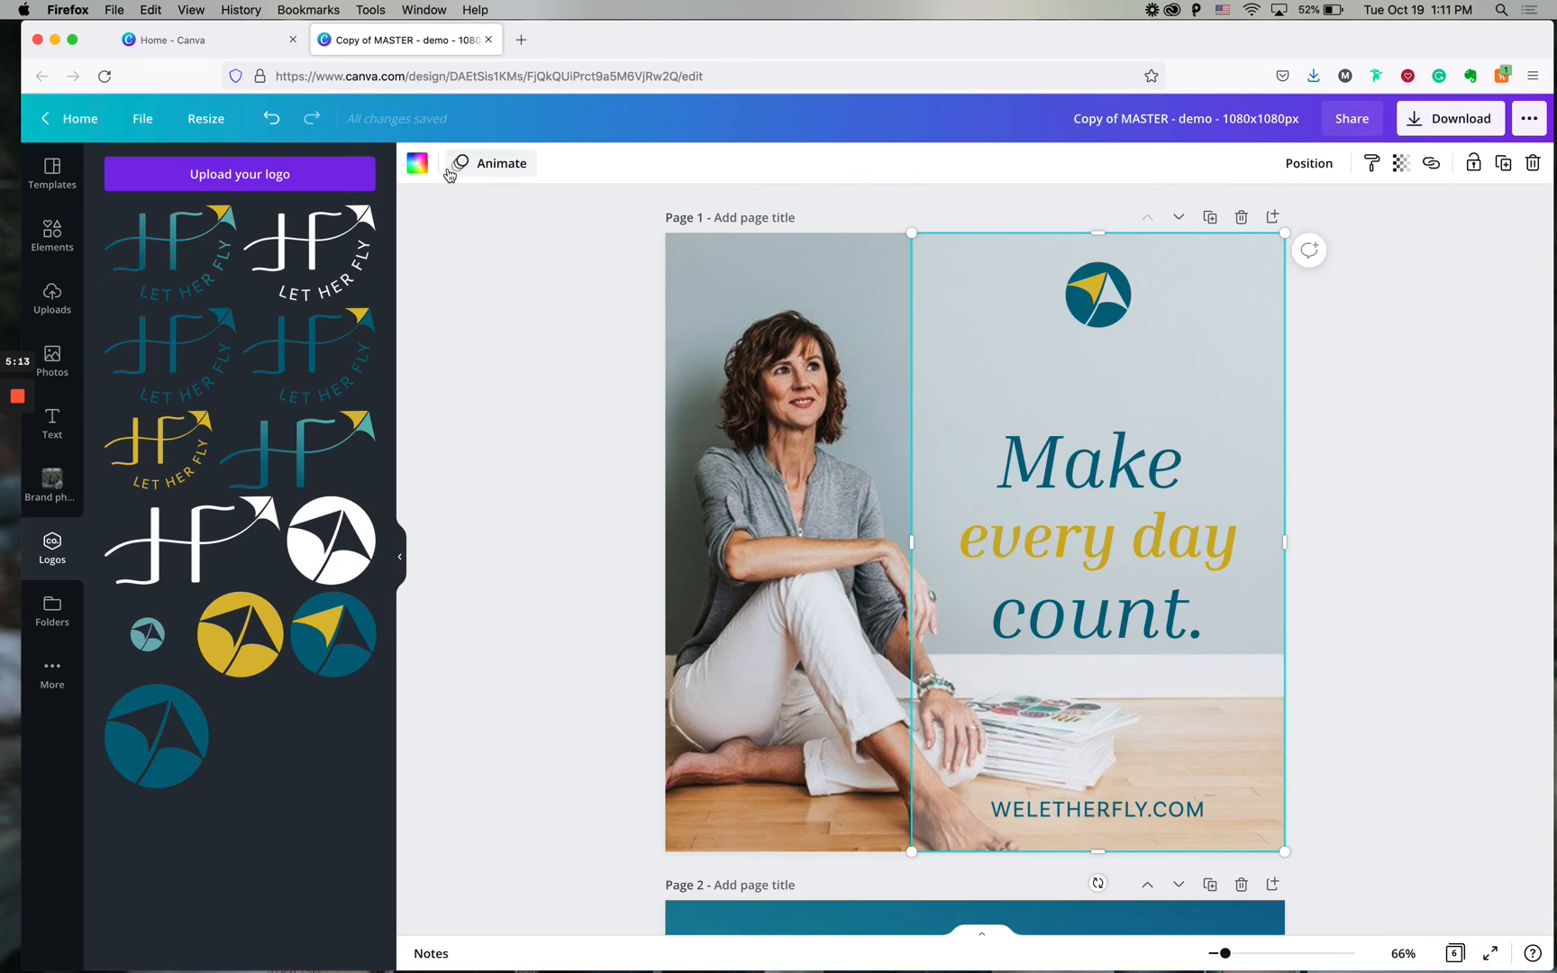
pyautogui.click(417, 163)
pyautogui.click(169, 253)
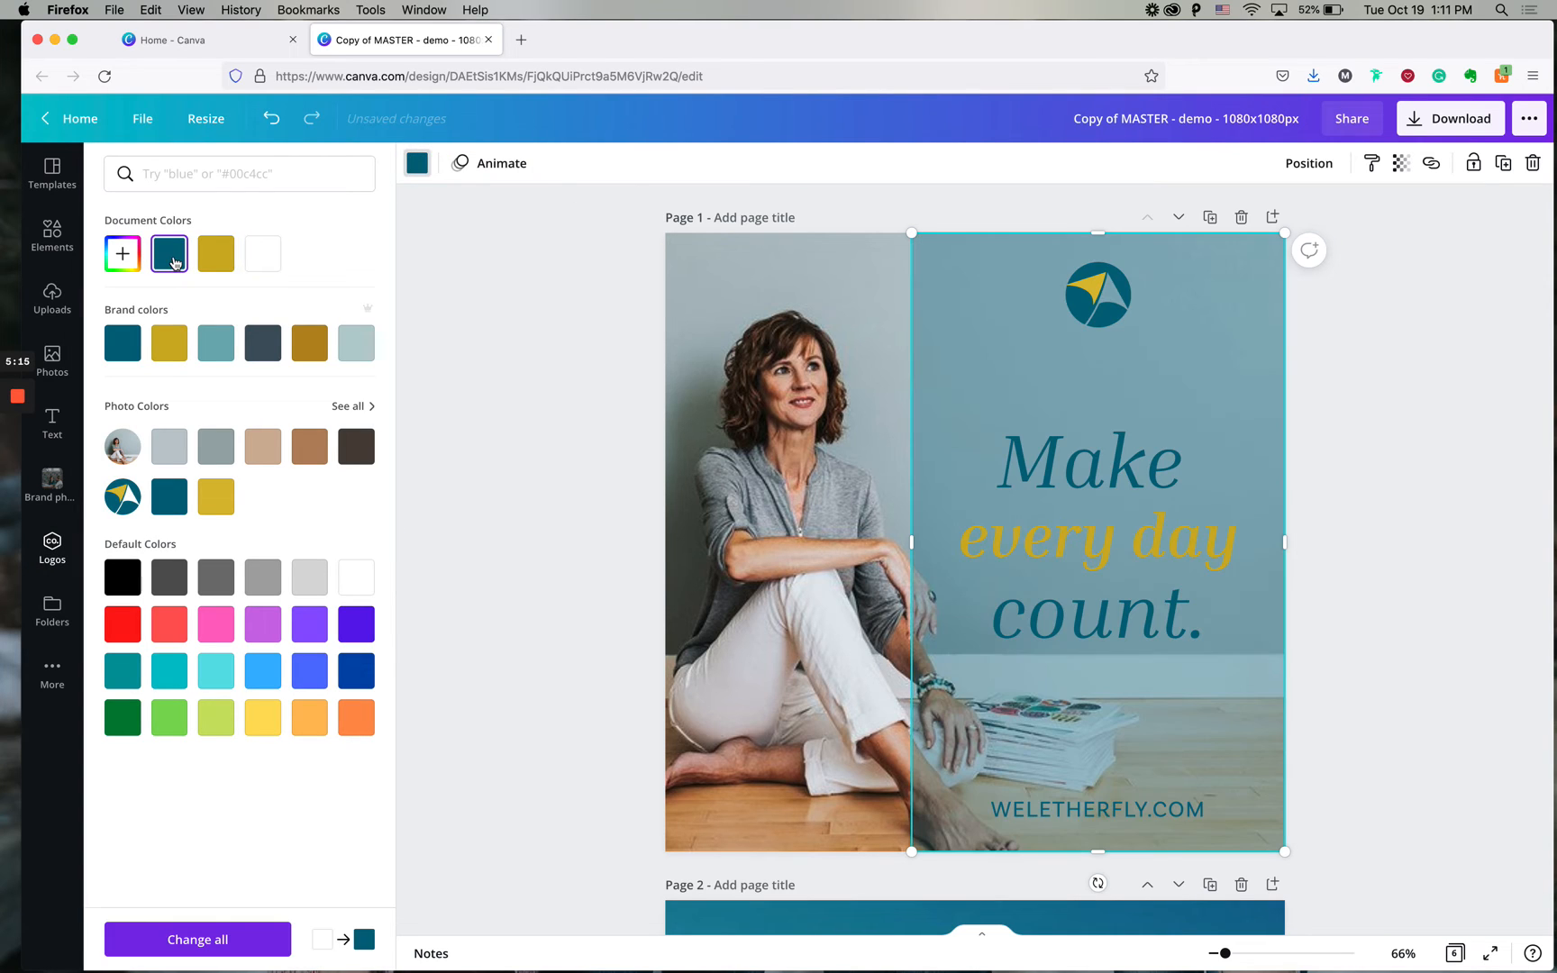
# Change the colour of the whole quote text to the white document colour.
pyautogui.click(1120, 486)
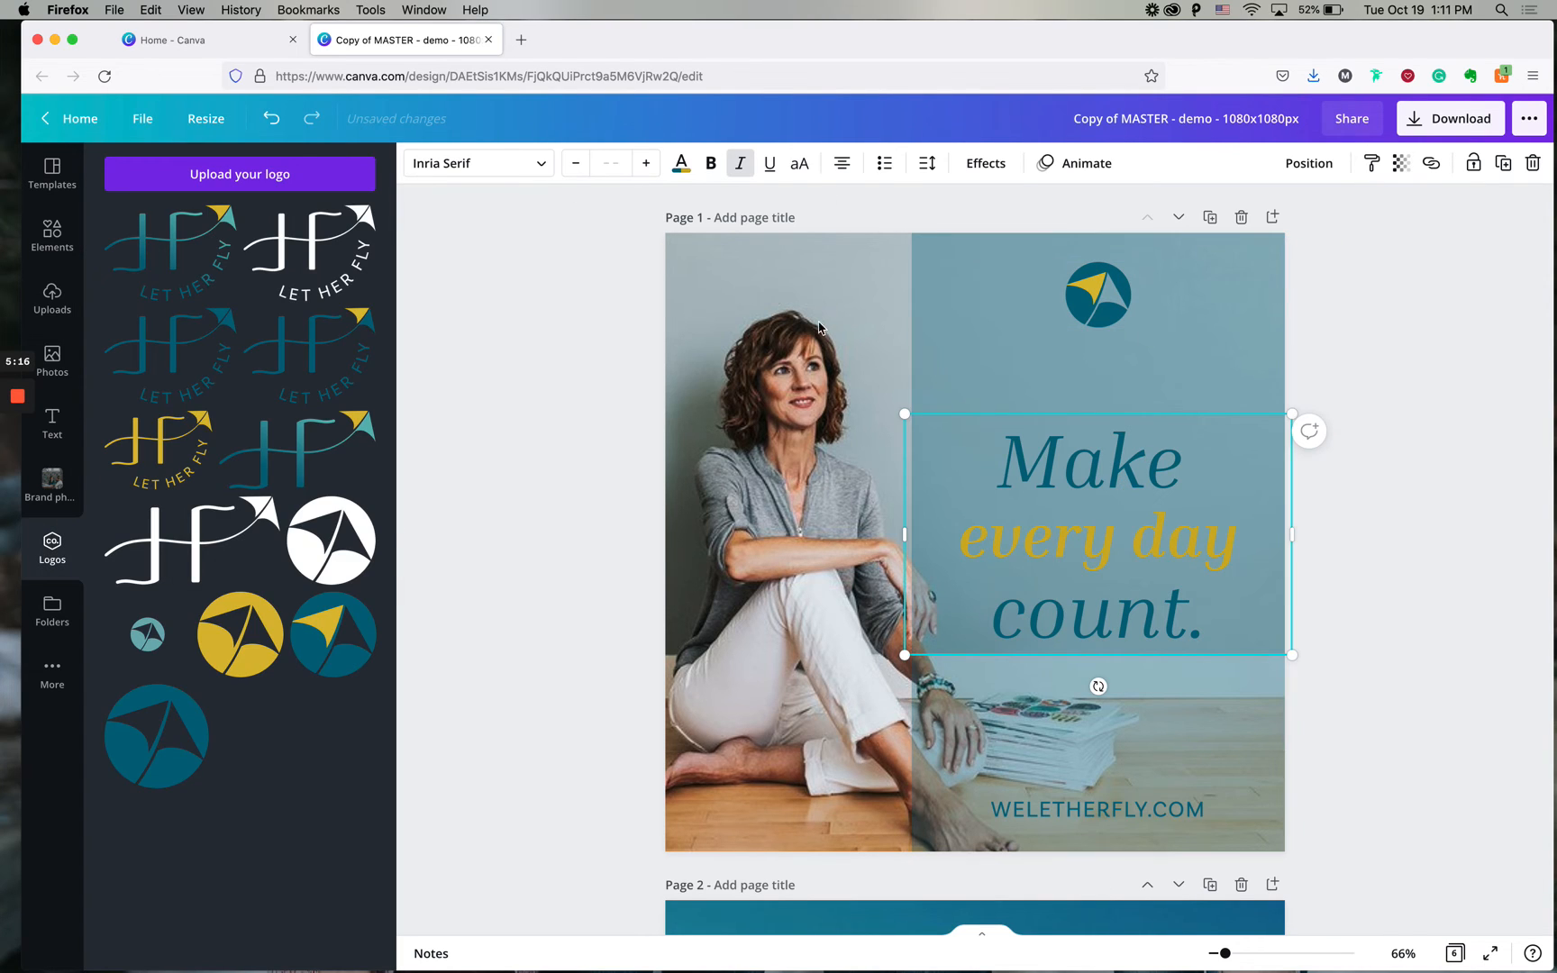
pyautogui.click(681, 163)
pyautogui.click(262, 253)
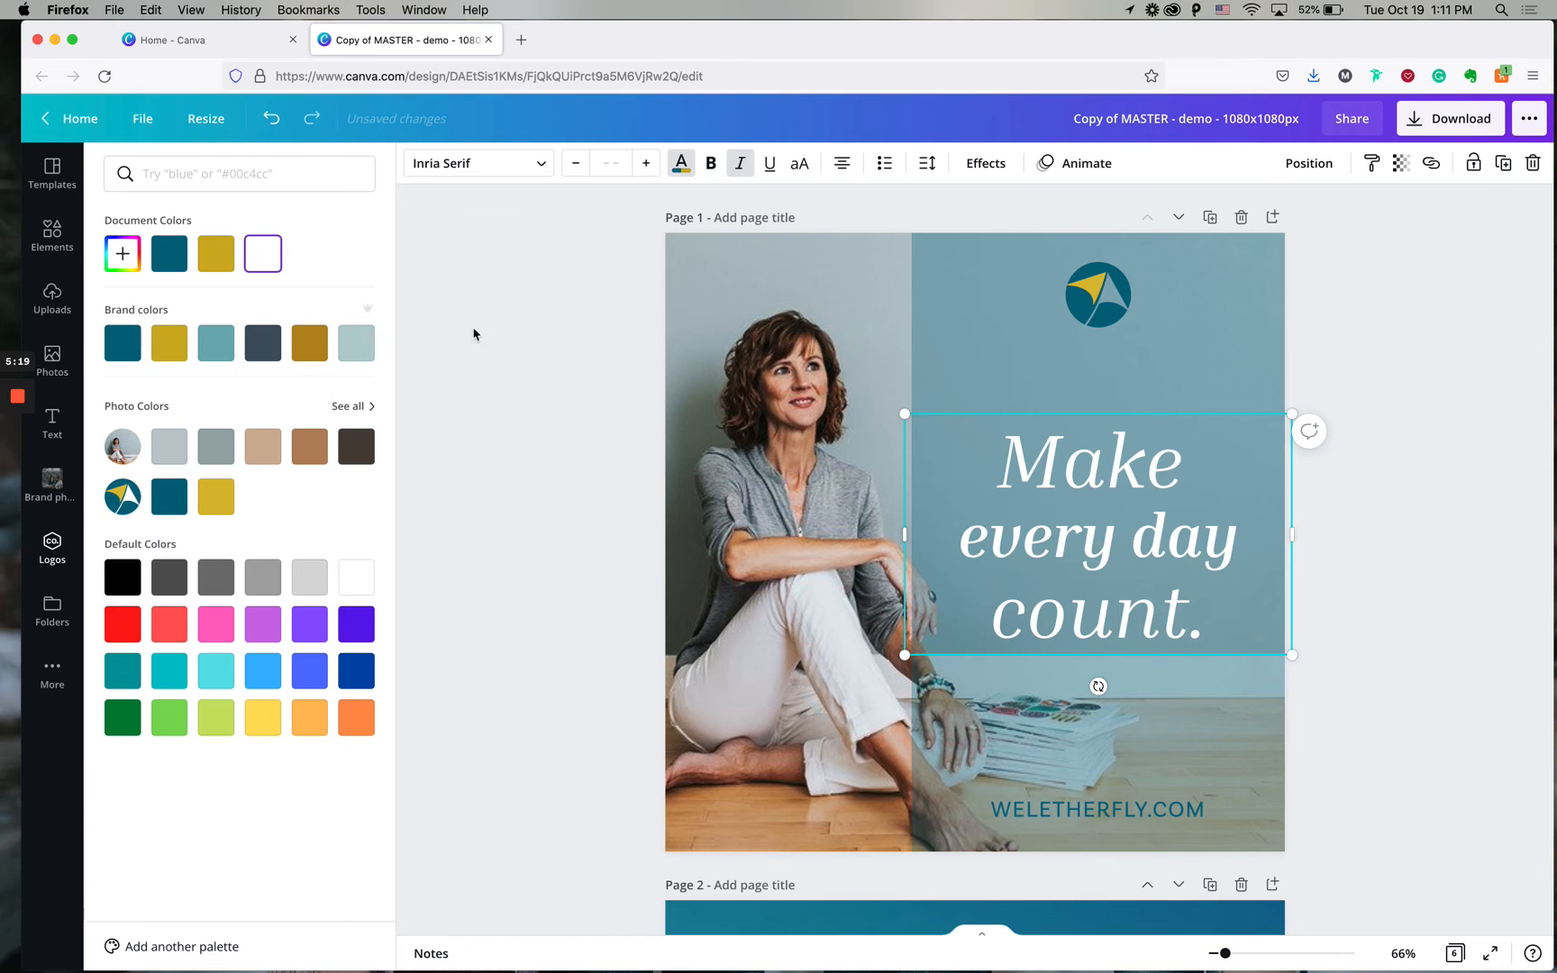
# Set the transparency of the teal overlay rectangle to 65.
pyautogui.click(920, 277)
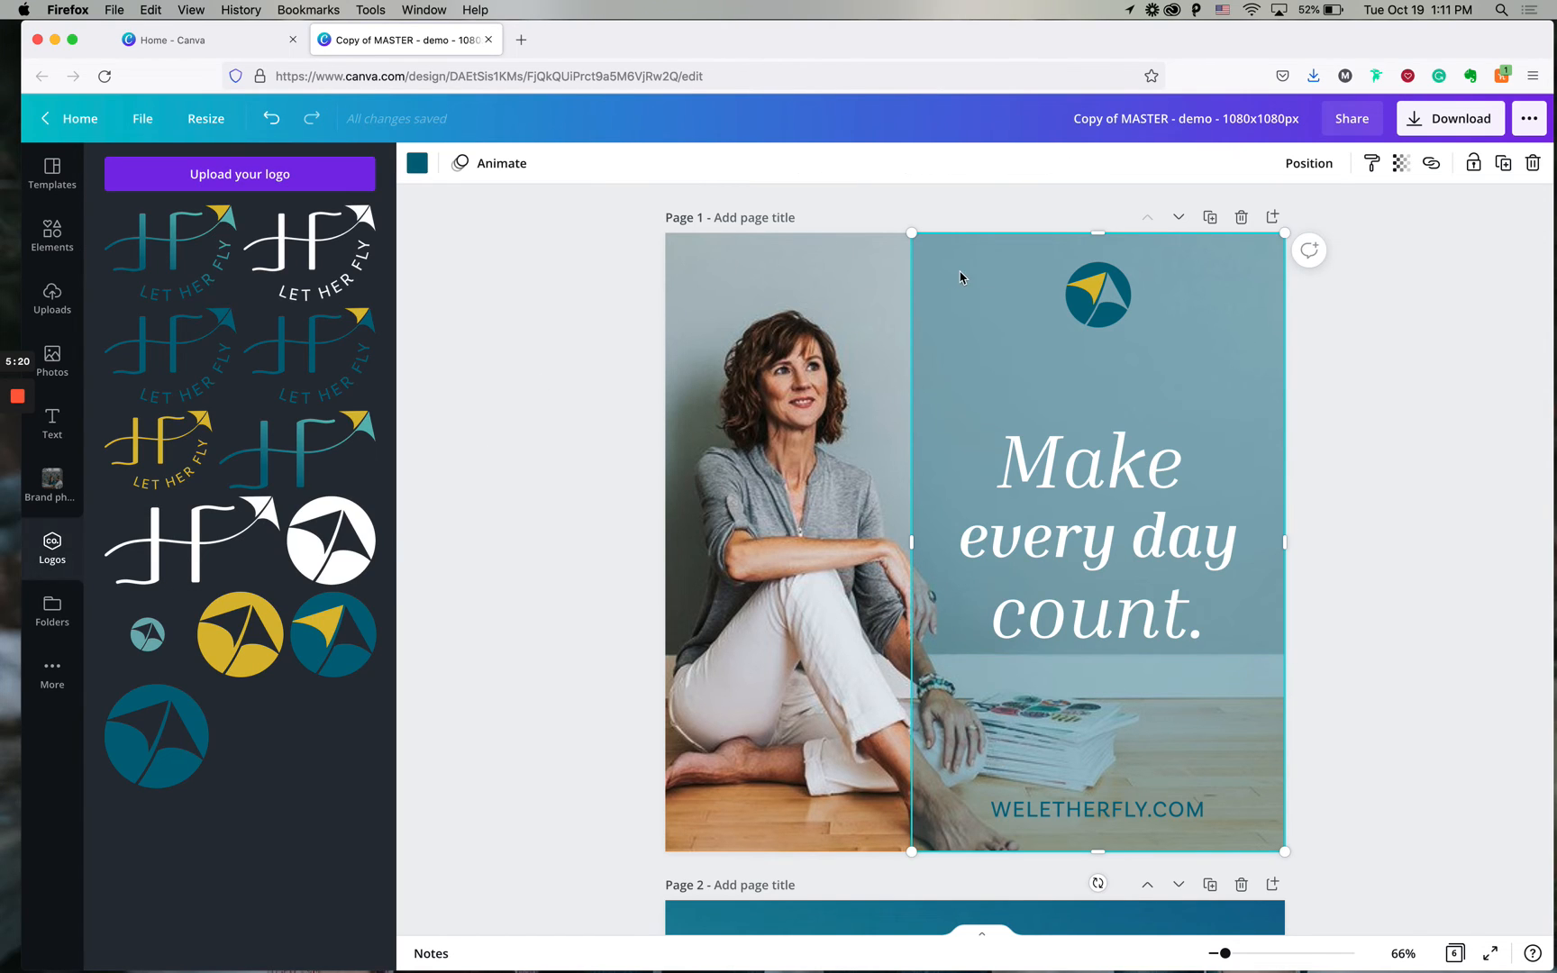
pyautogui.click(1400, 163)
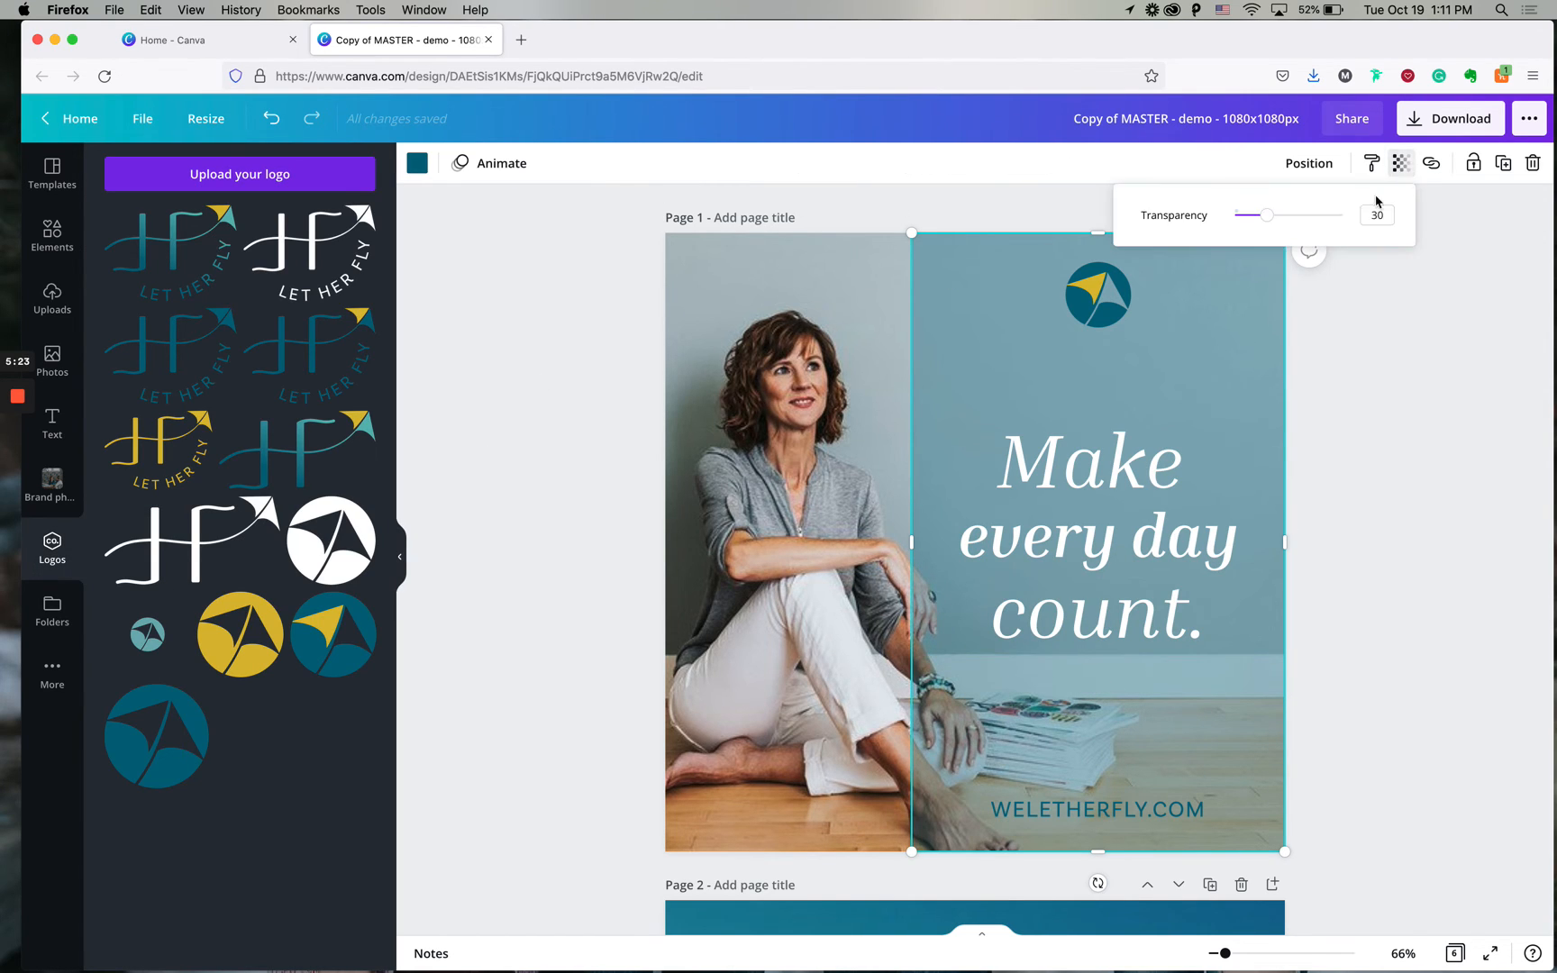
pyautogui.moveTo(1339, 214); pyautogui.dragTo(1305, 216)
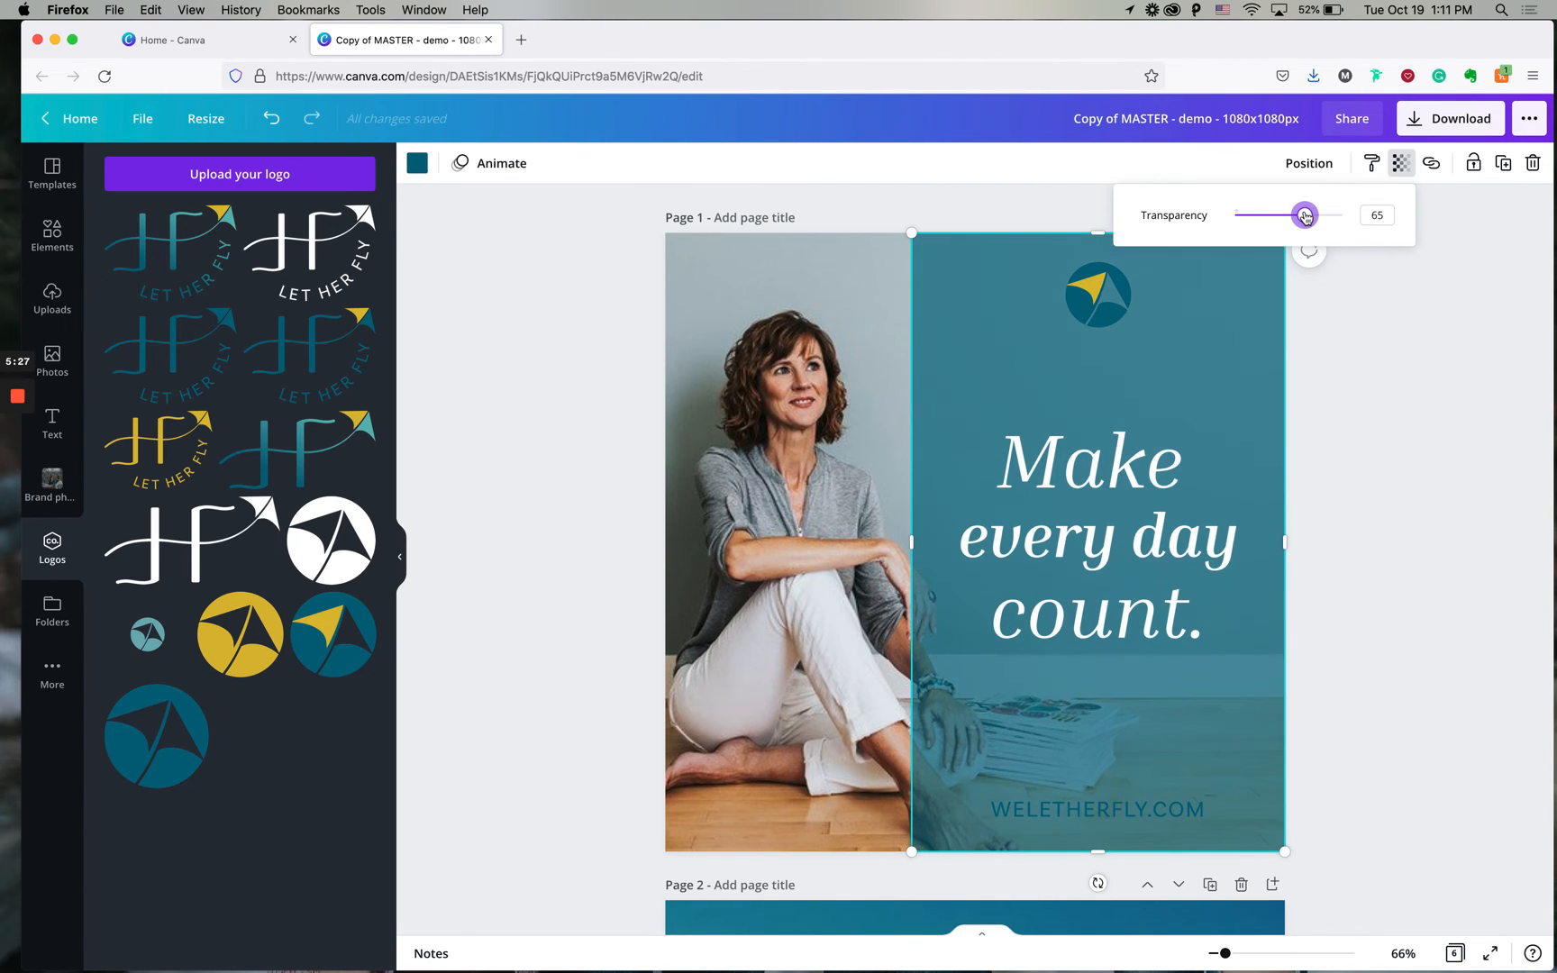
pyautogui.click(1463, 398)
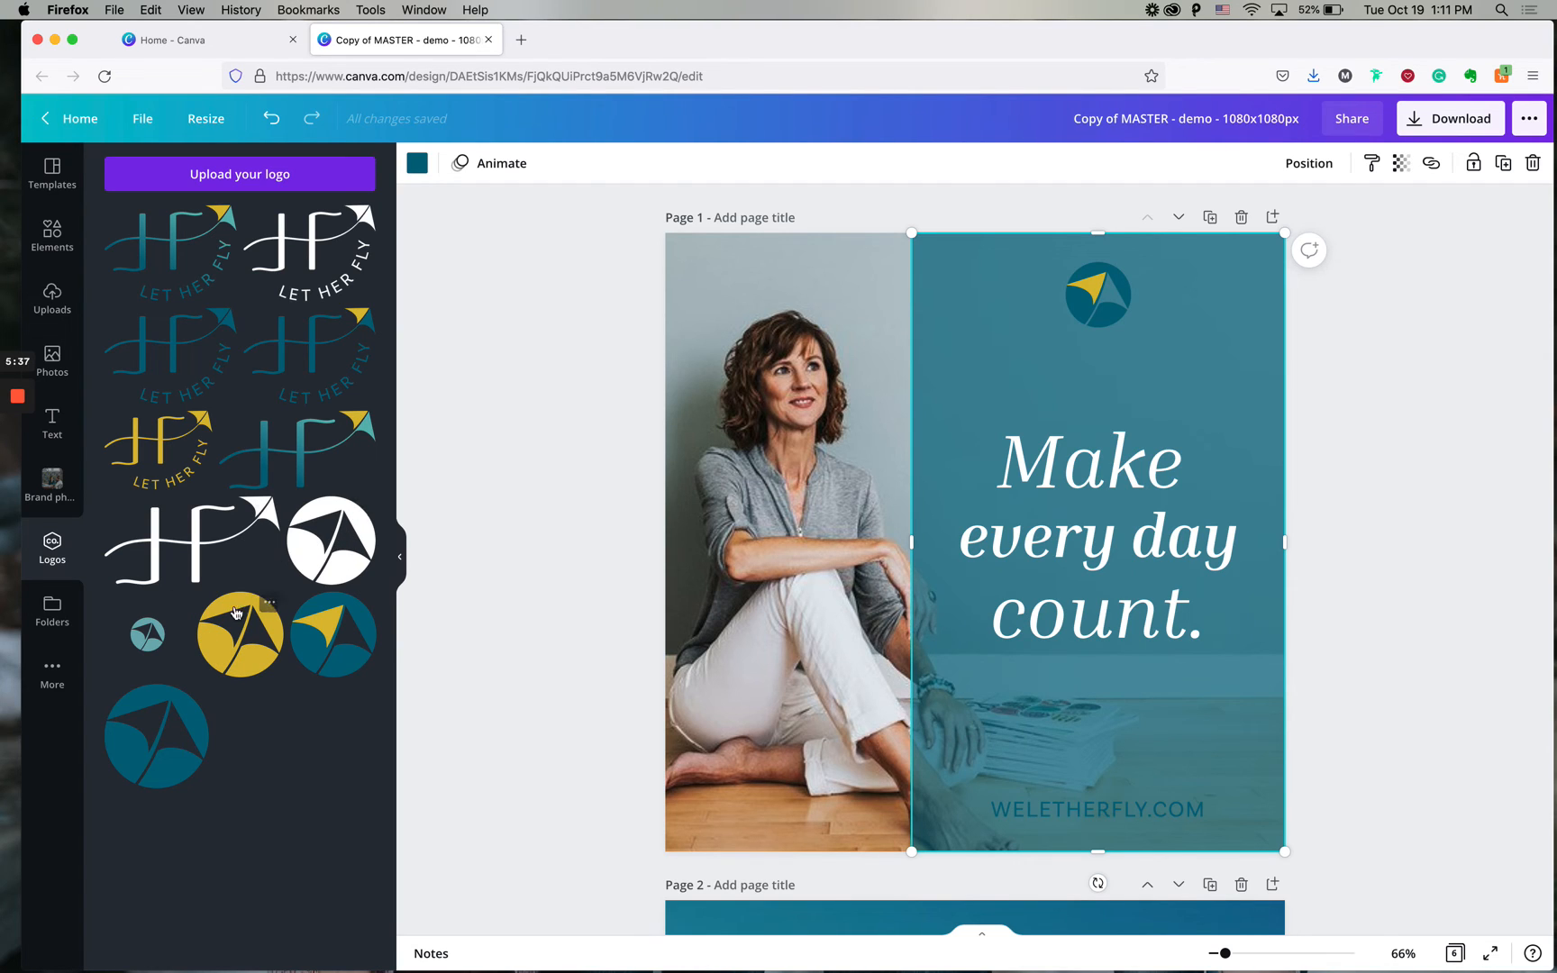
pyautogui.click(219, 648)
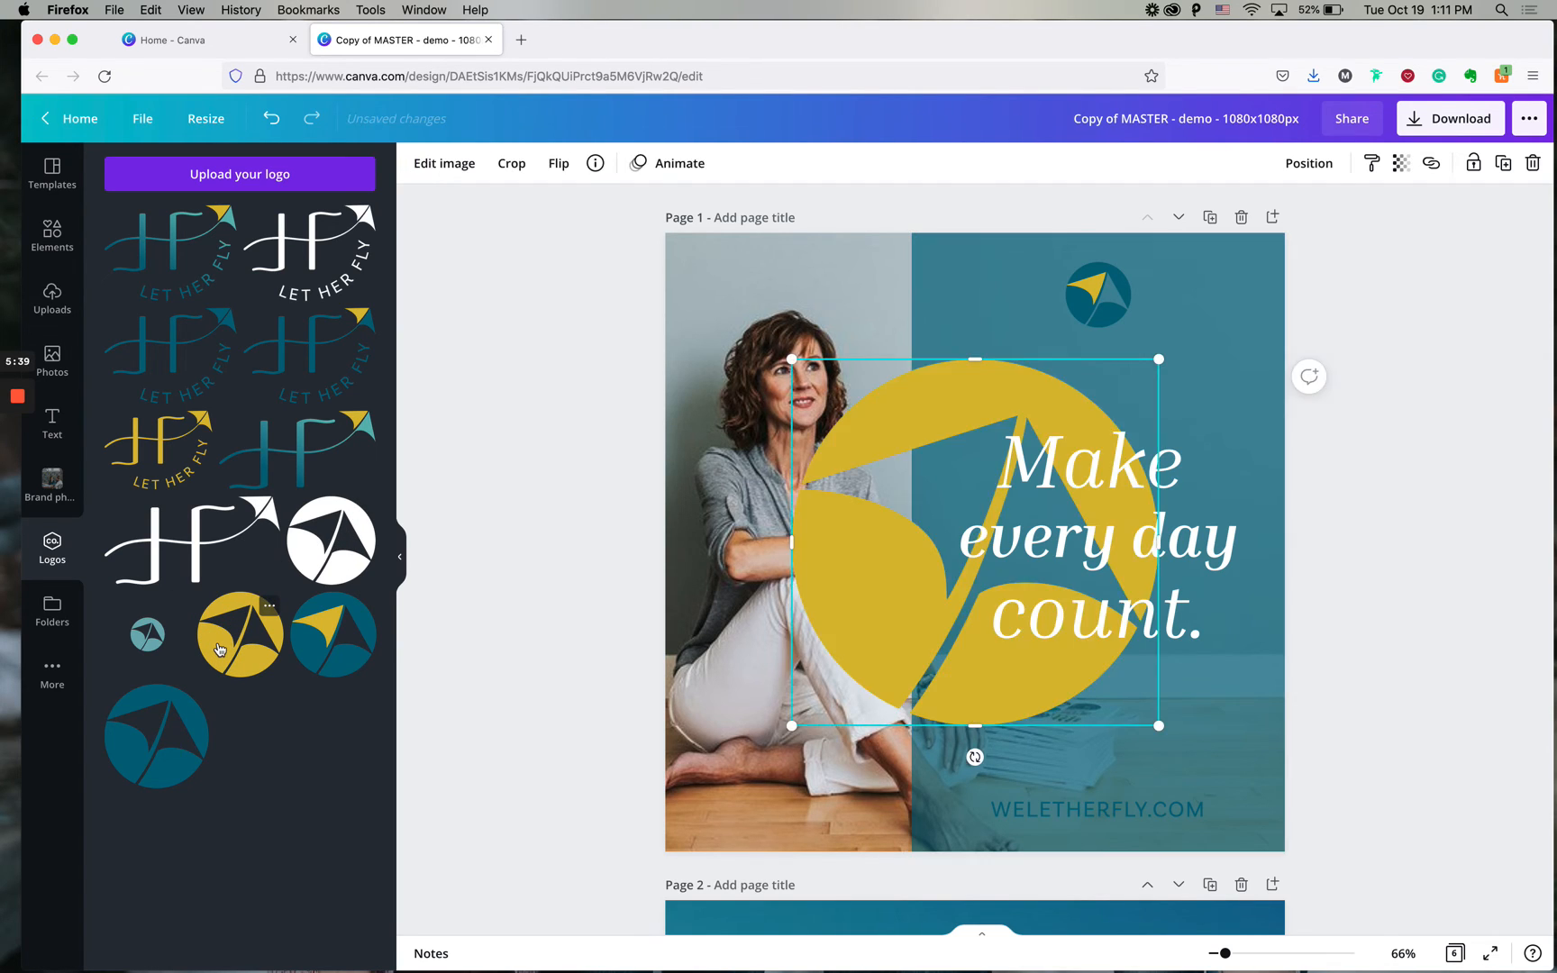
pyautogui.moveTo(862, 612); pyautogui.dragTo(831, 508)
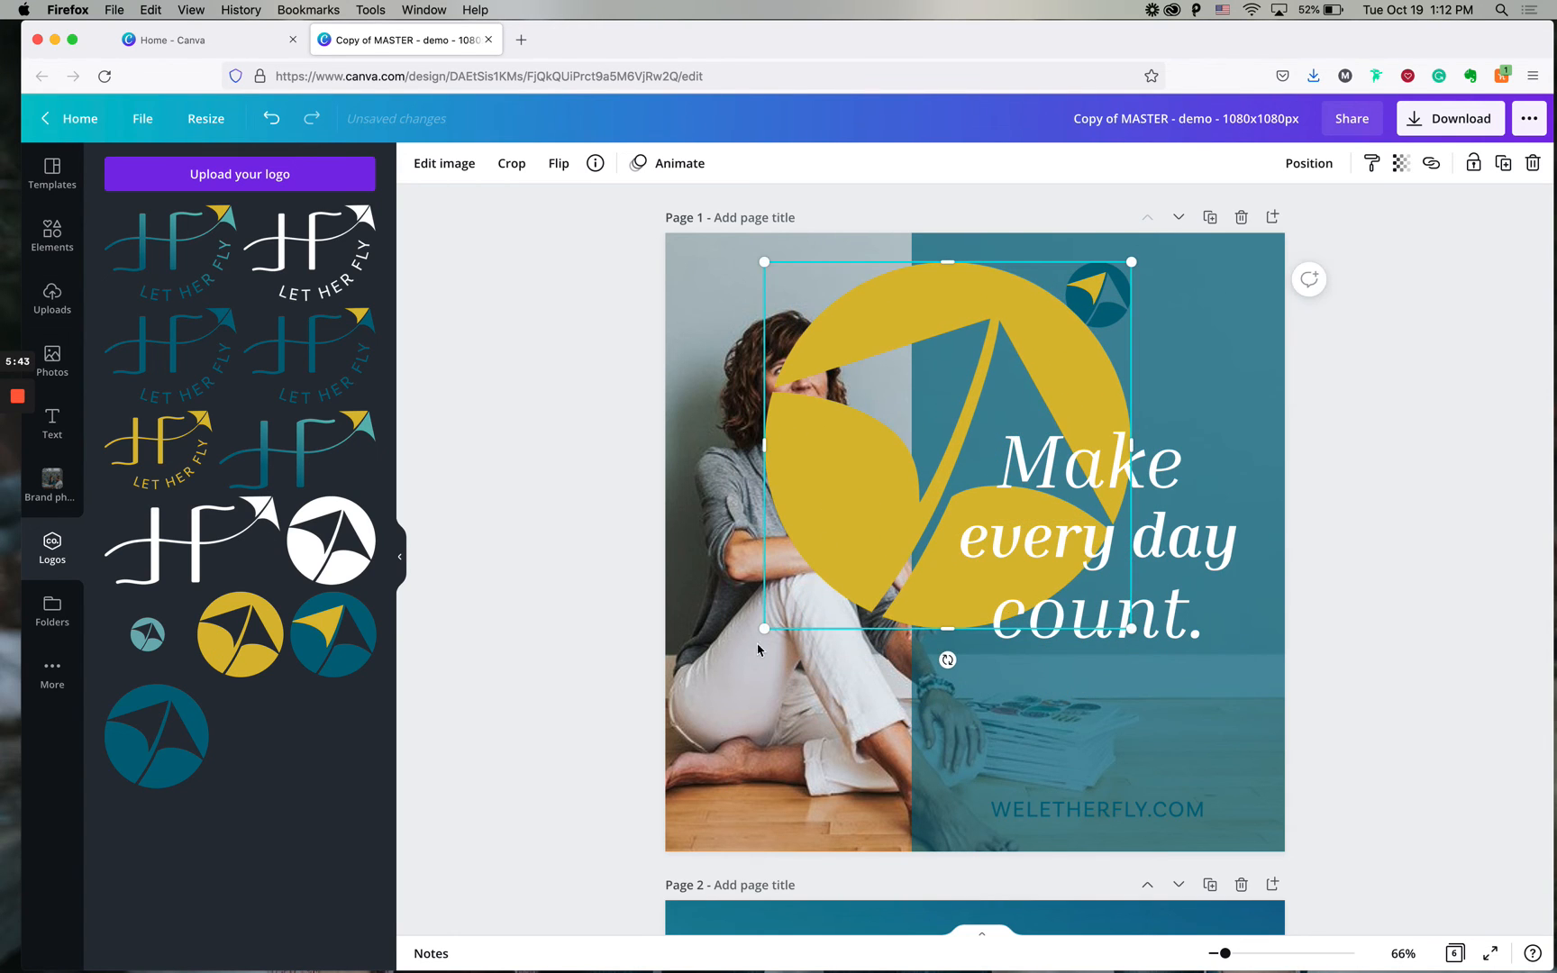
pyautogui.moveTo(761, 630); pyautogui.dragTo(966, 408)
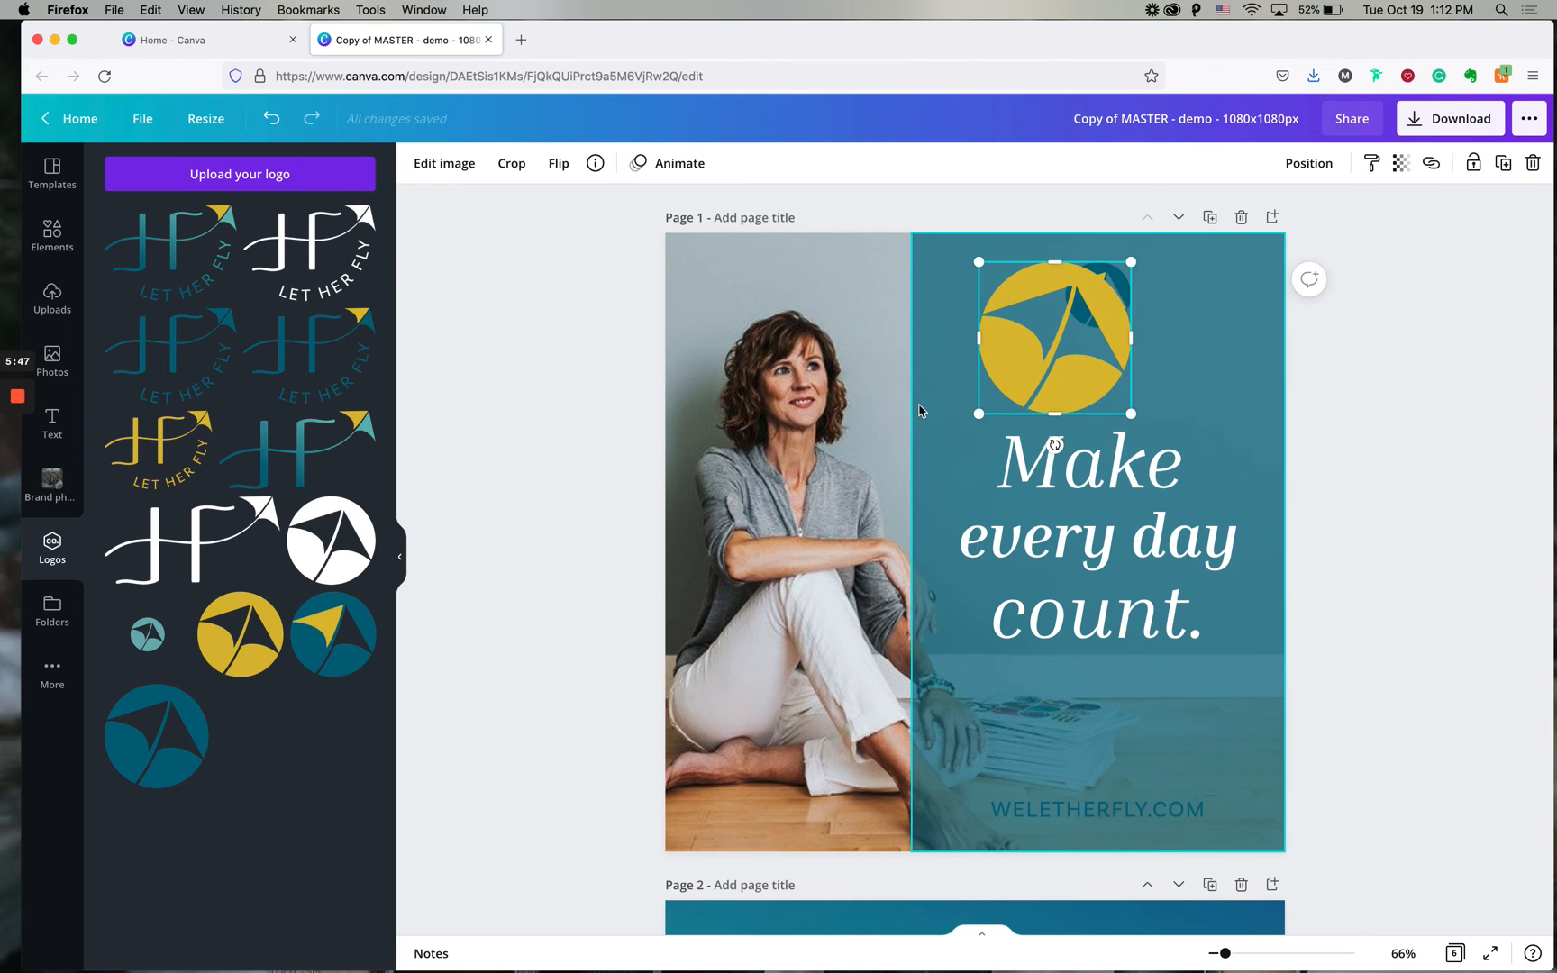
pyautogui.press('BackSpace')
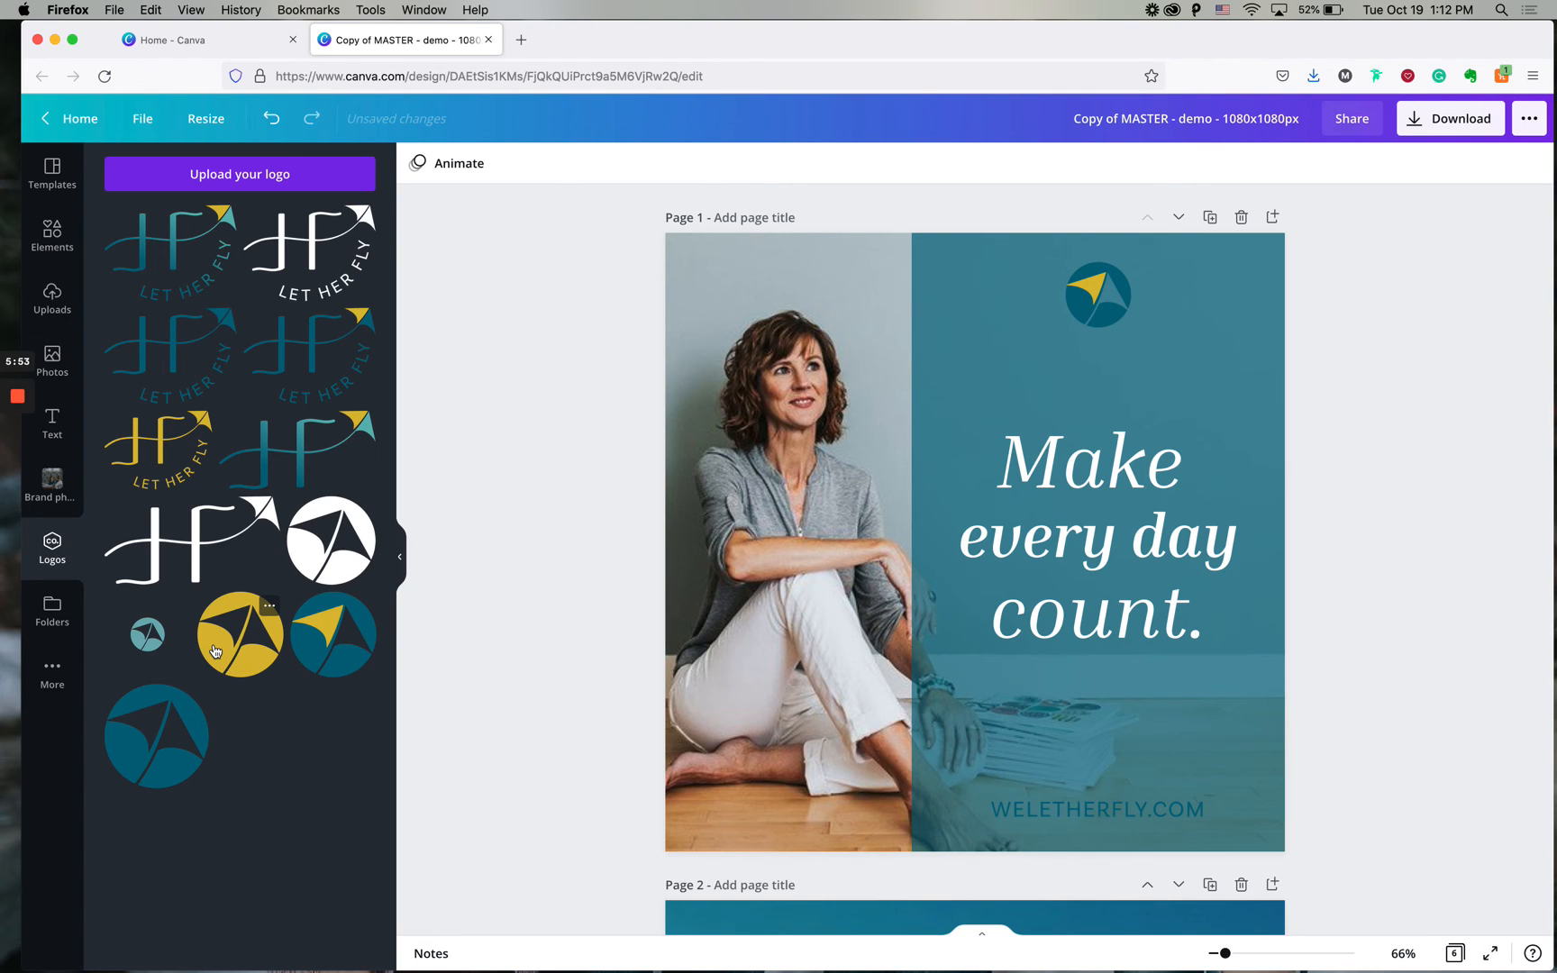
# Replace the circular kite logo above the quote with the all-gold circular version from the brand logos.
pyautogui.moveTo(214, 650); pyautogui.dragTo(1084, 298)
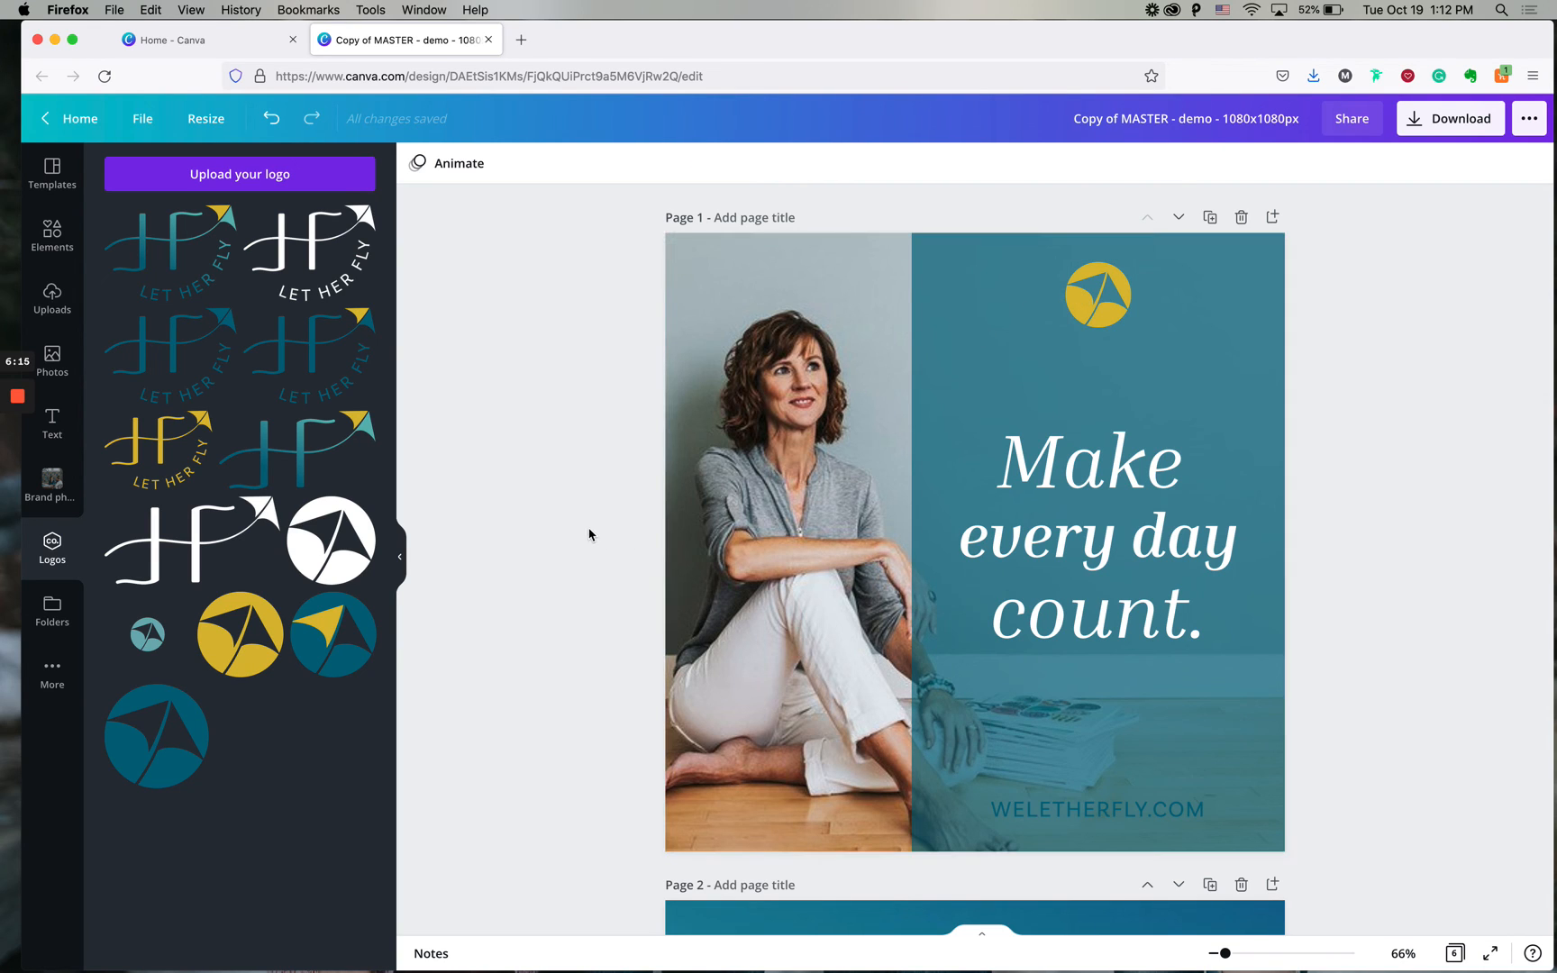
# Examine the quote layouts and line breaks on pages 2 to 5, and return to the quote text box on page 1.
pyautogui.scroll(-10, 589, 534)
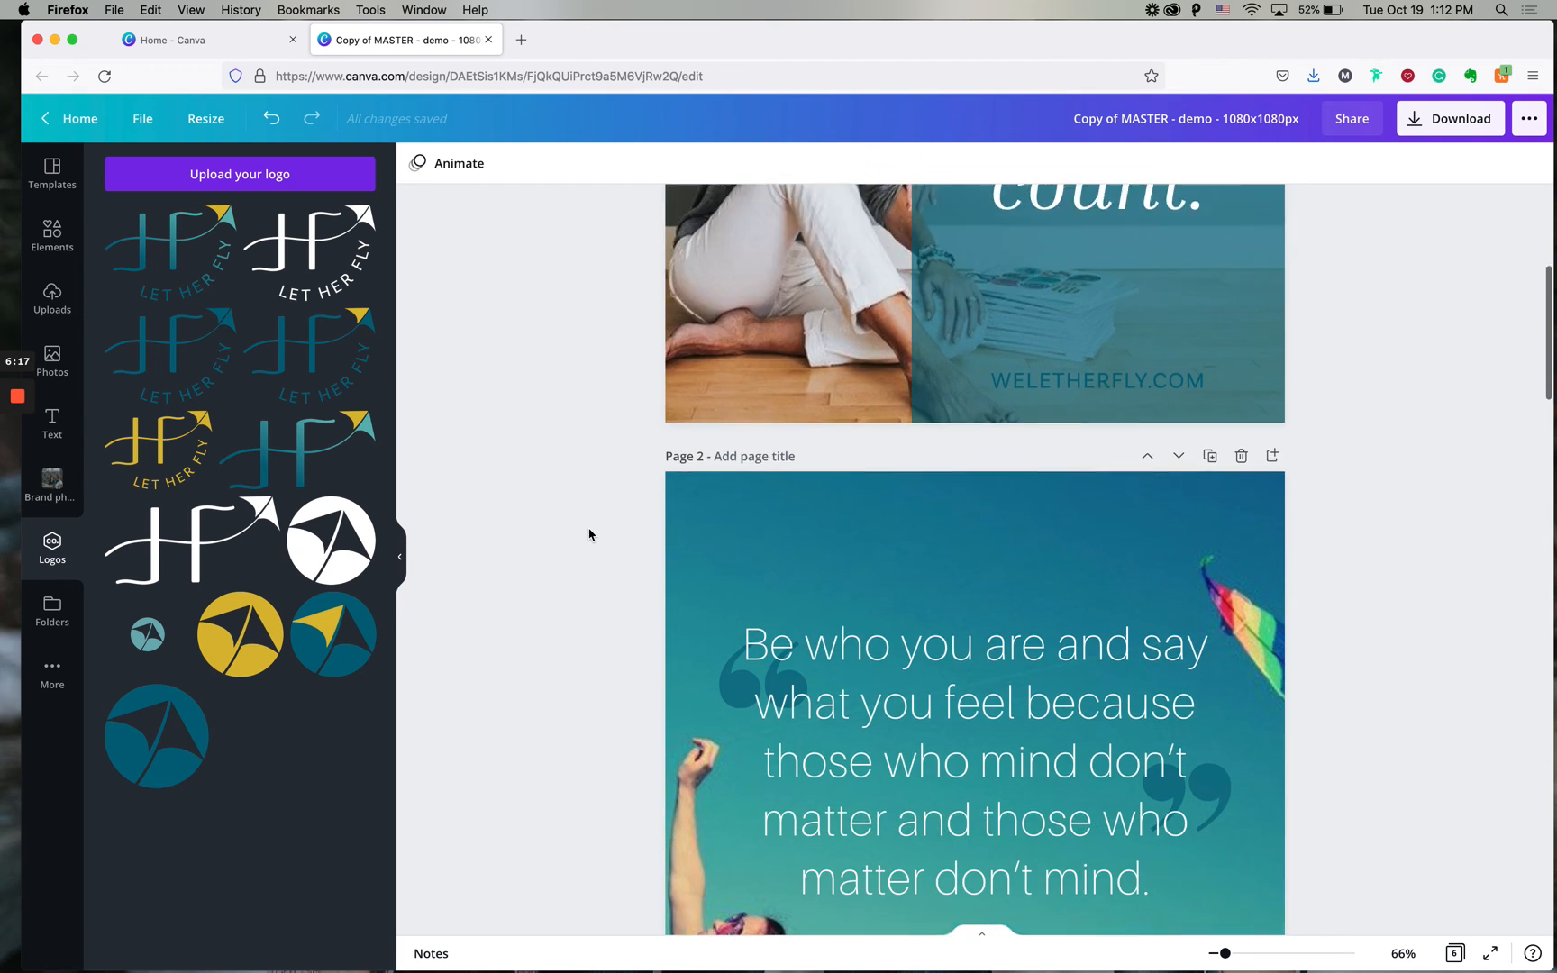
pyautogui.scroll(-12, 590, 534)
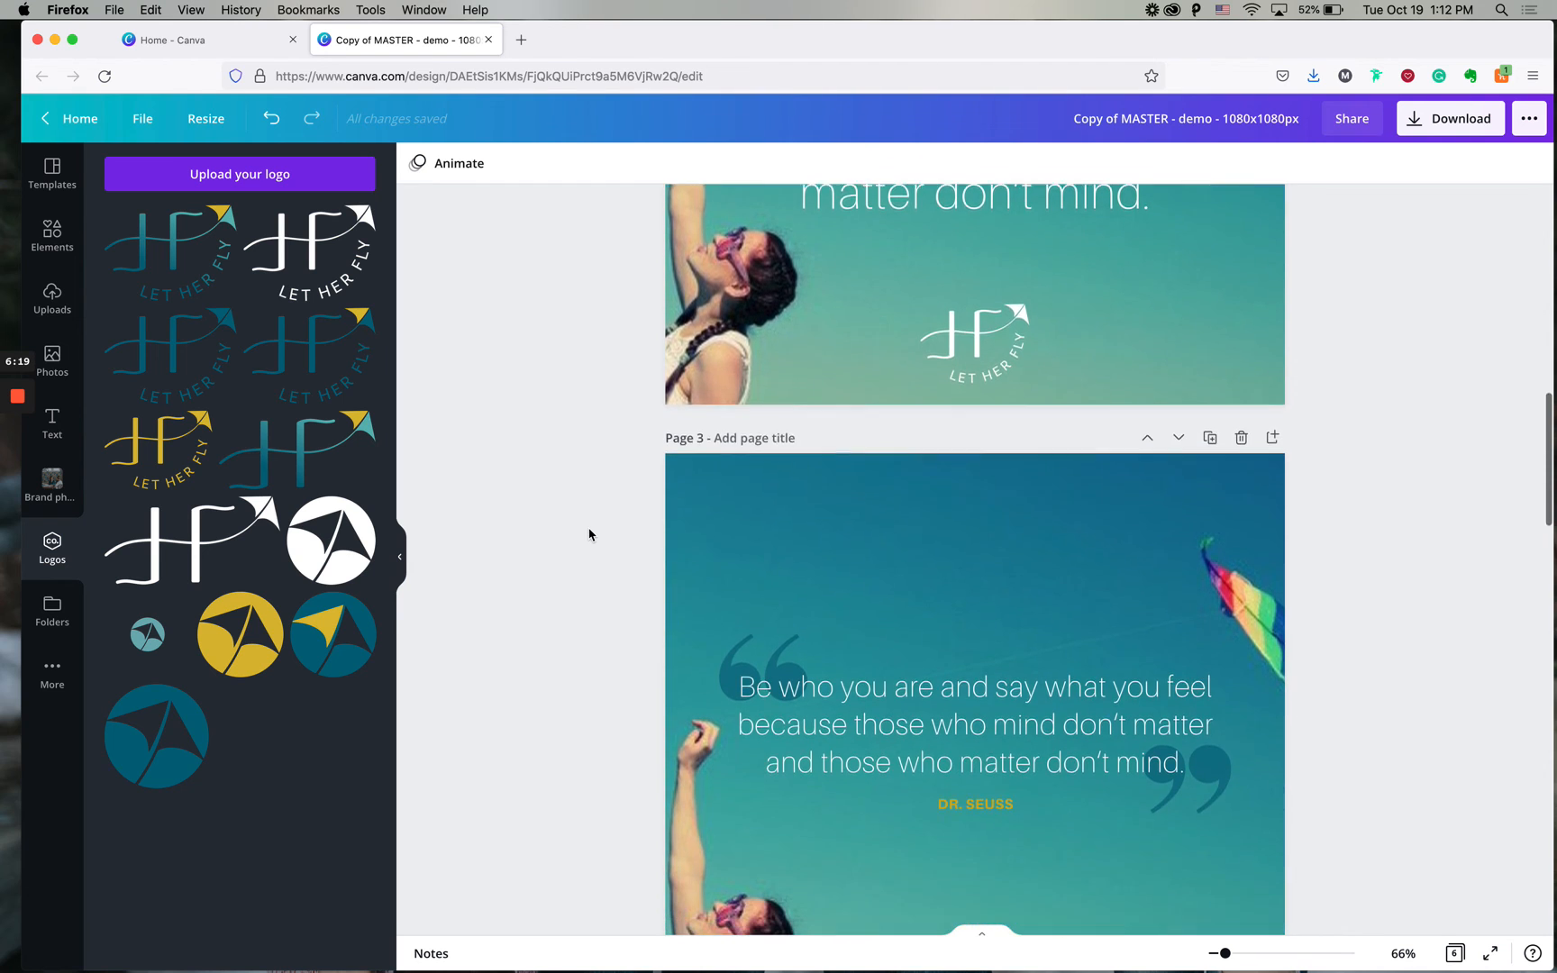
pyautogui.scroll(-10, 589, 534)
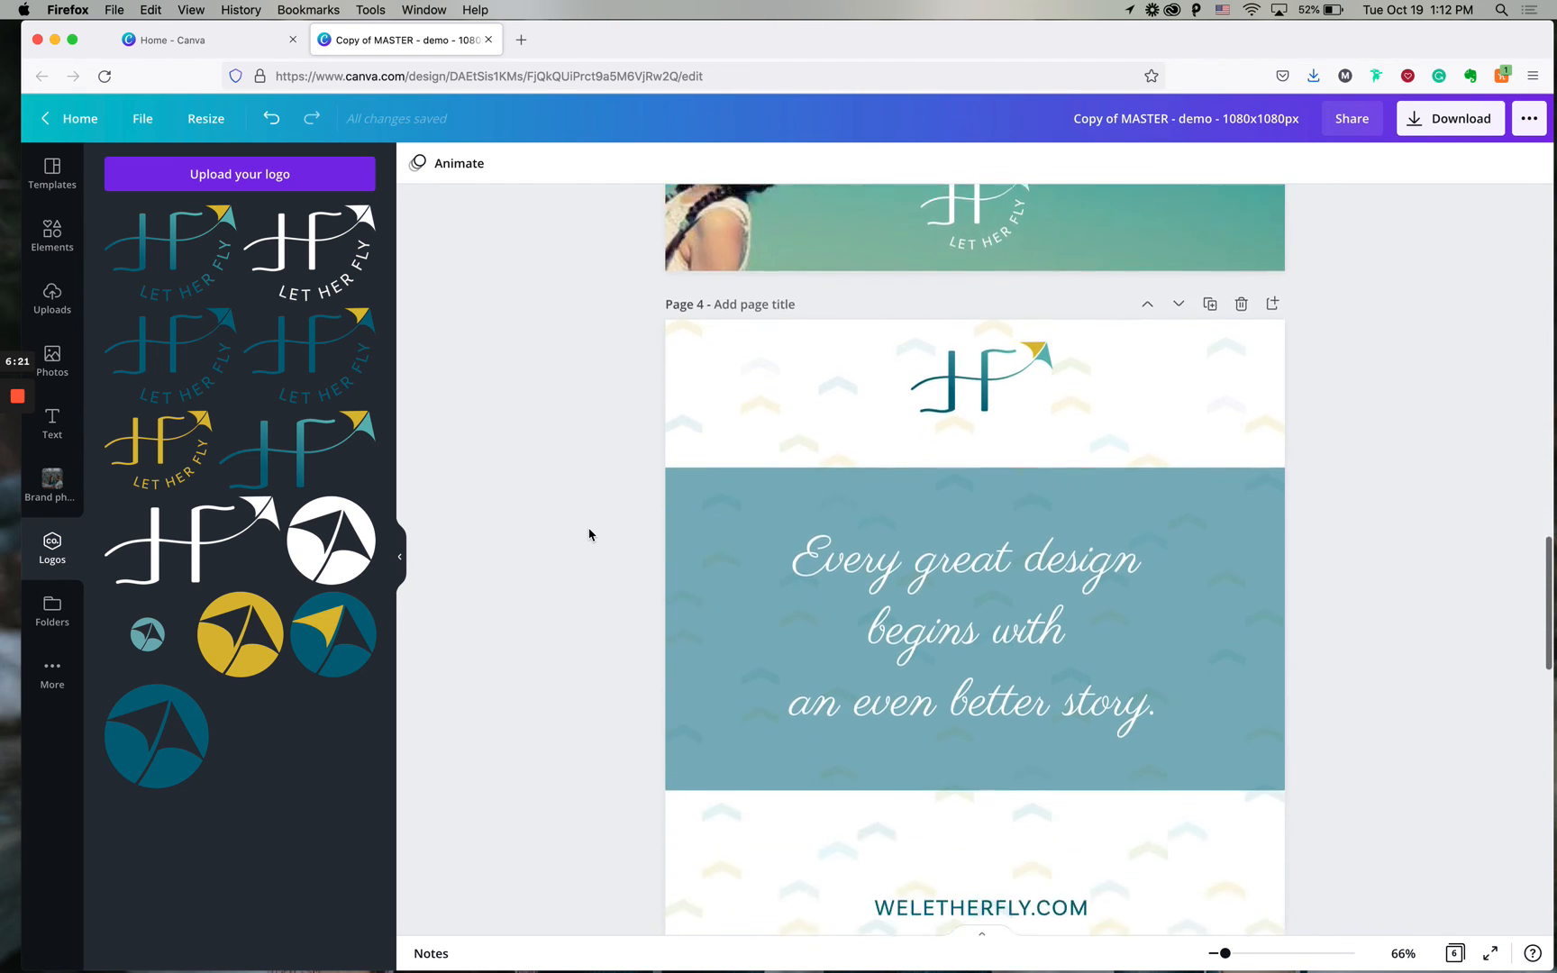
pyautogui.scroll(-8, 589, 534)
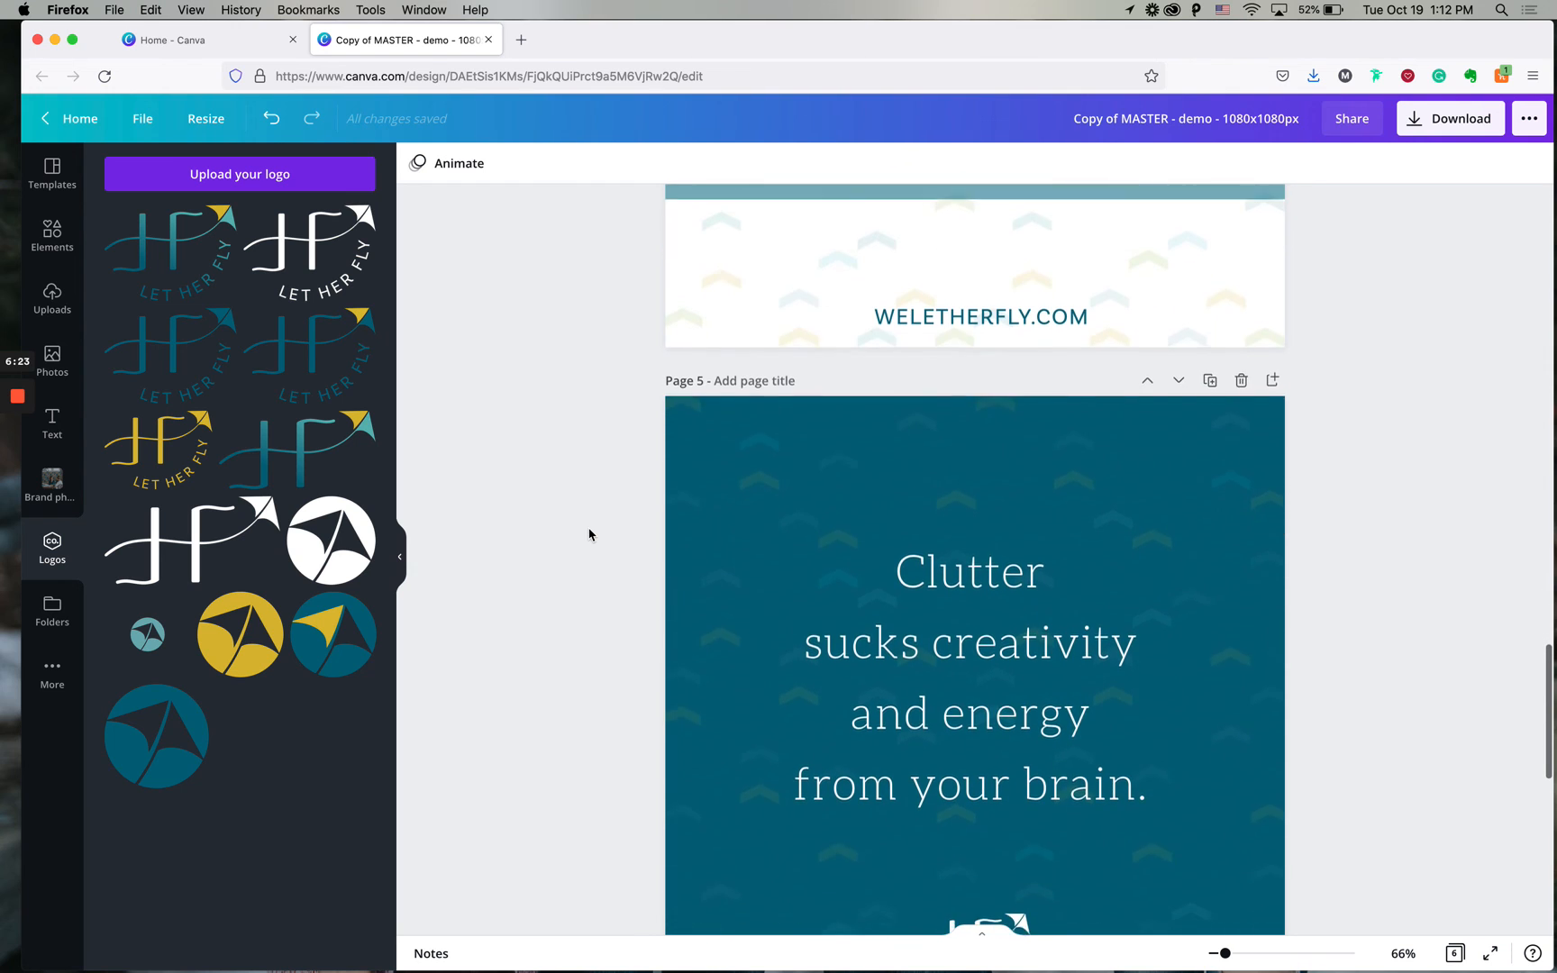
pyautogui.scroll(14, 589, 535)
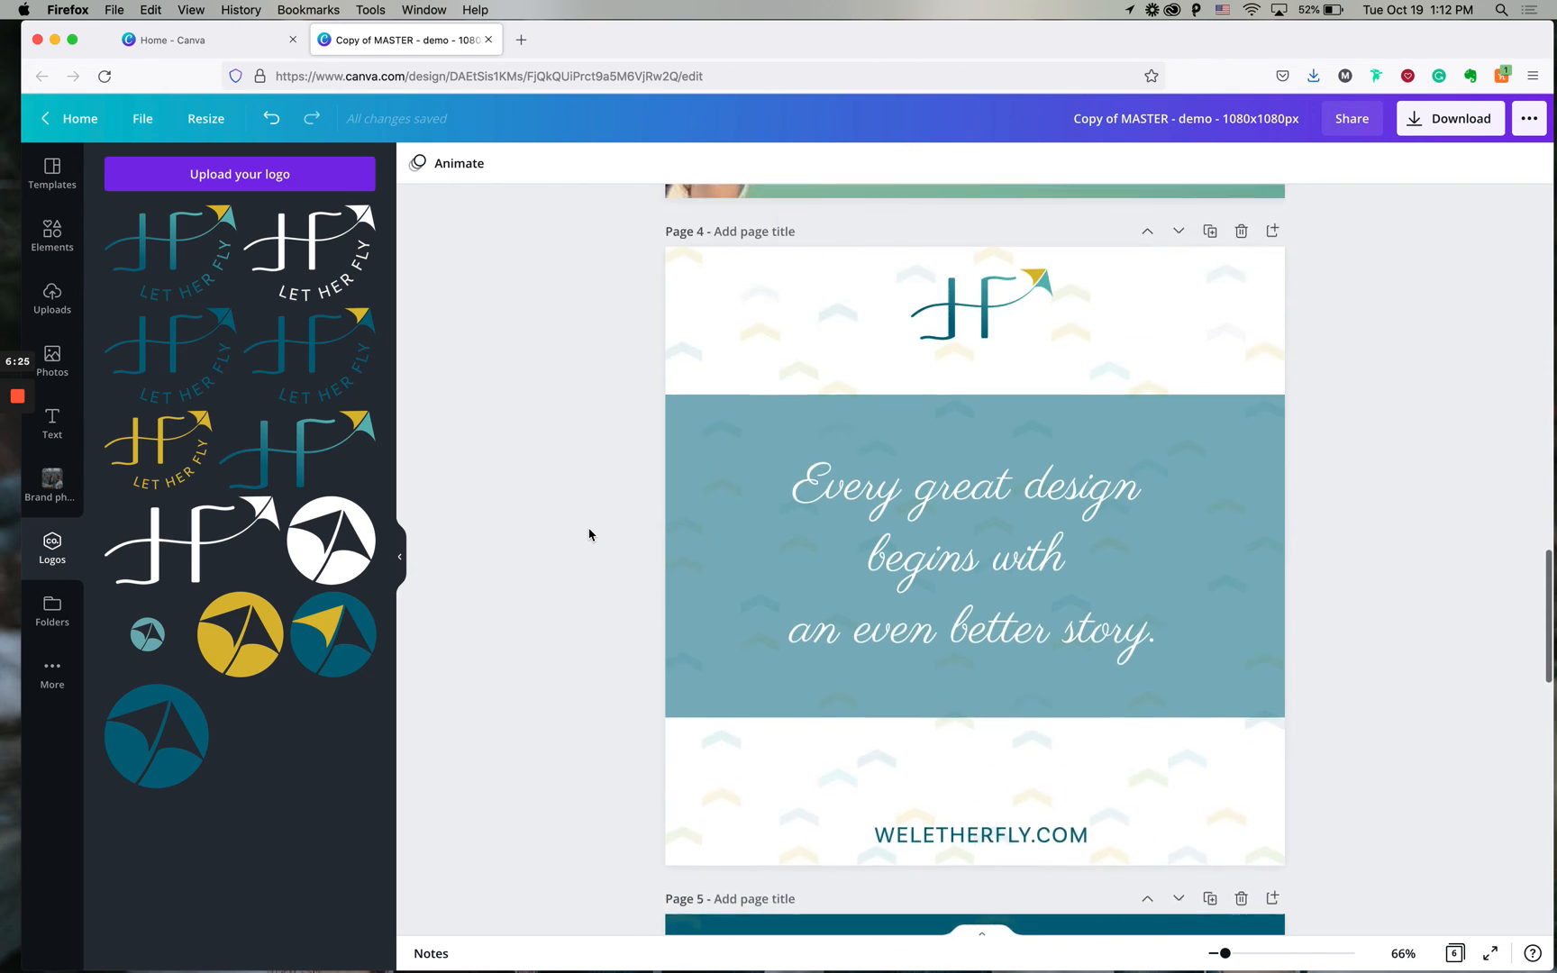
pyautogui.scroll(20, 590, 534)
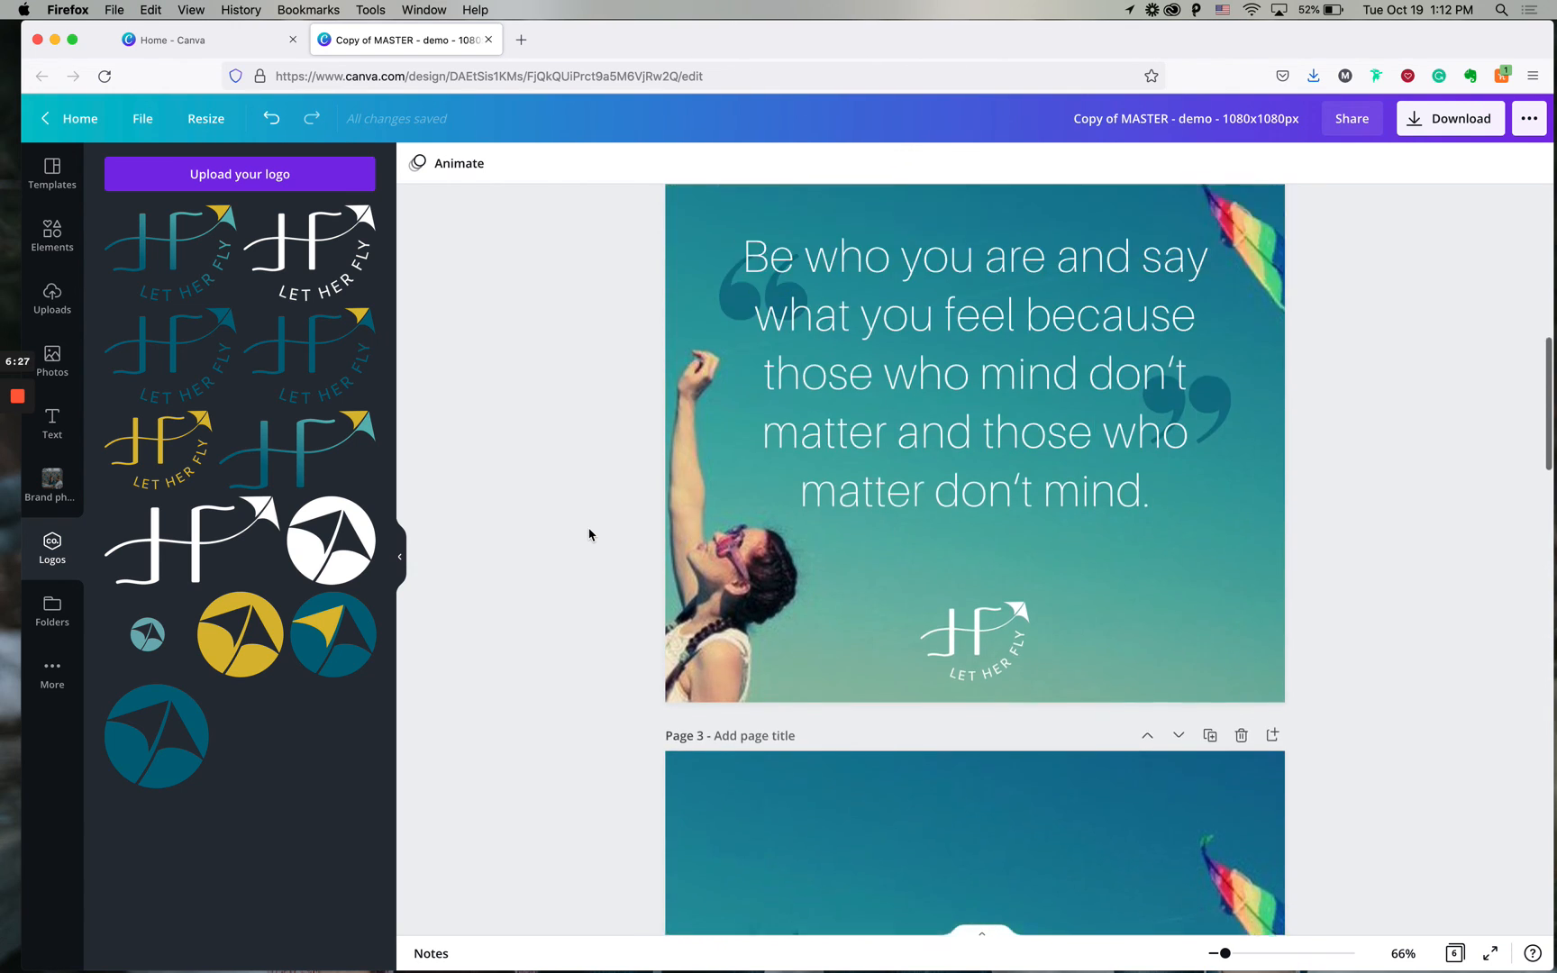
pyautogui.scroll(9, 589, 535)
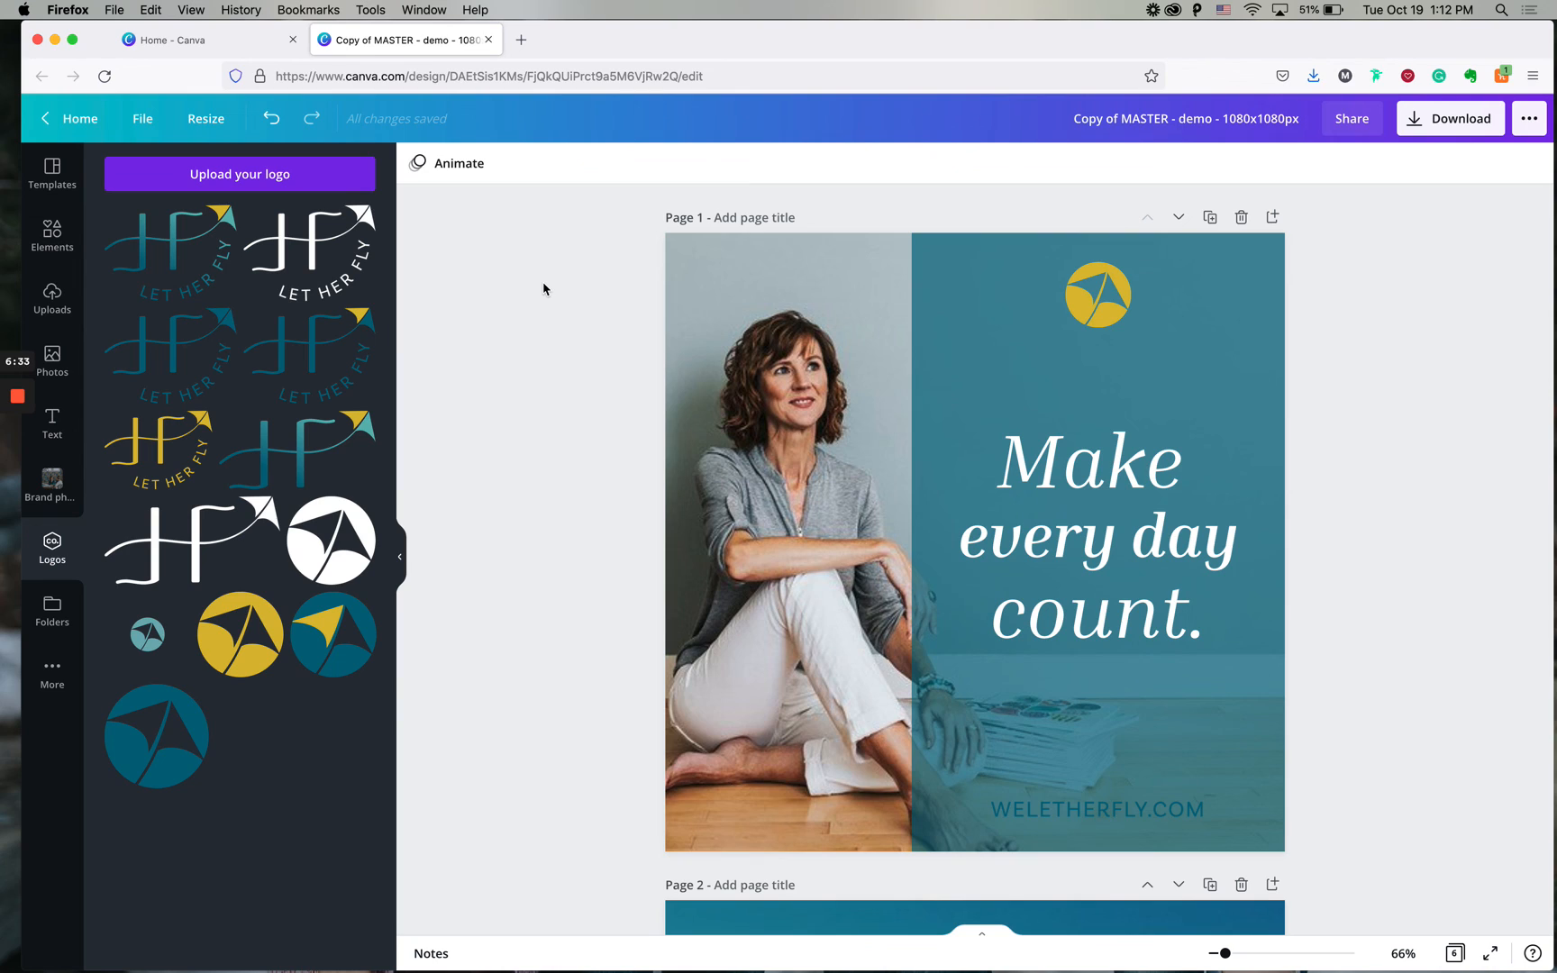
pyautogui.click(1024, 469)
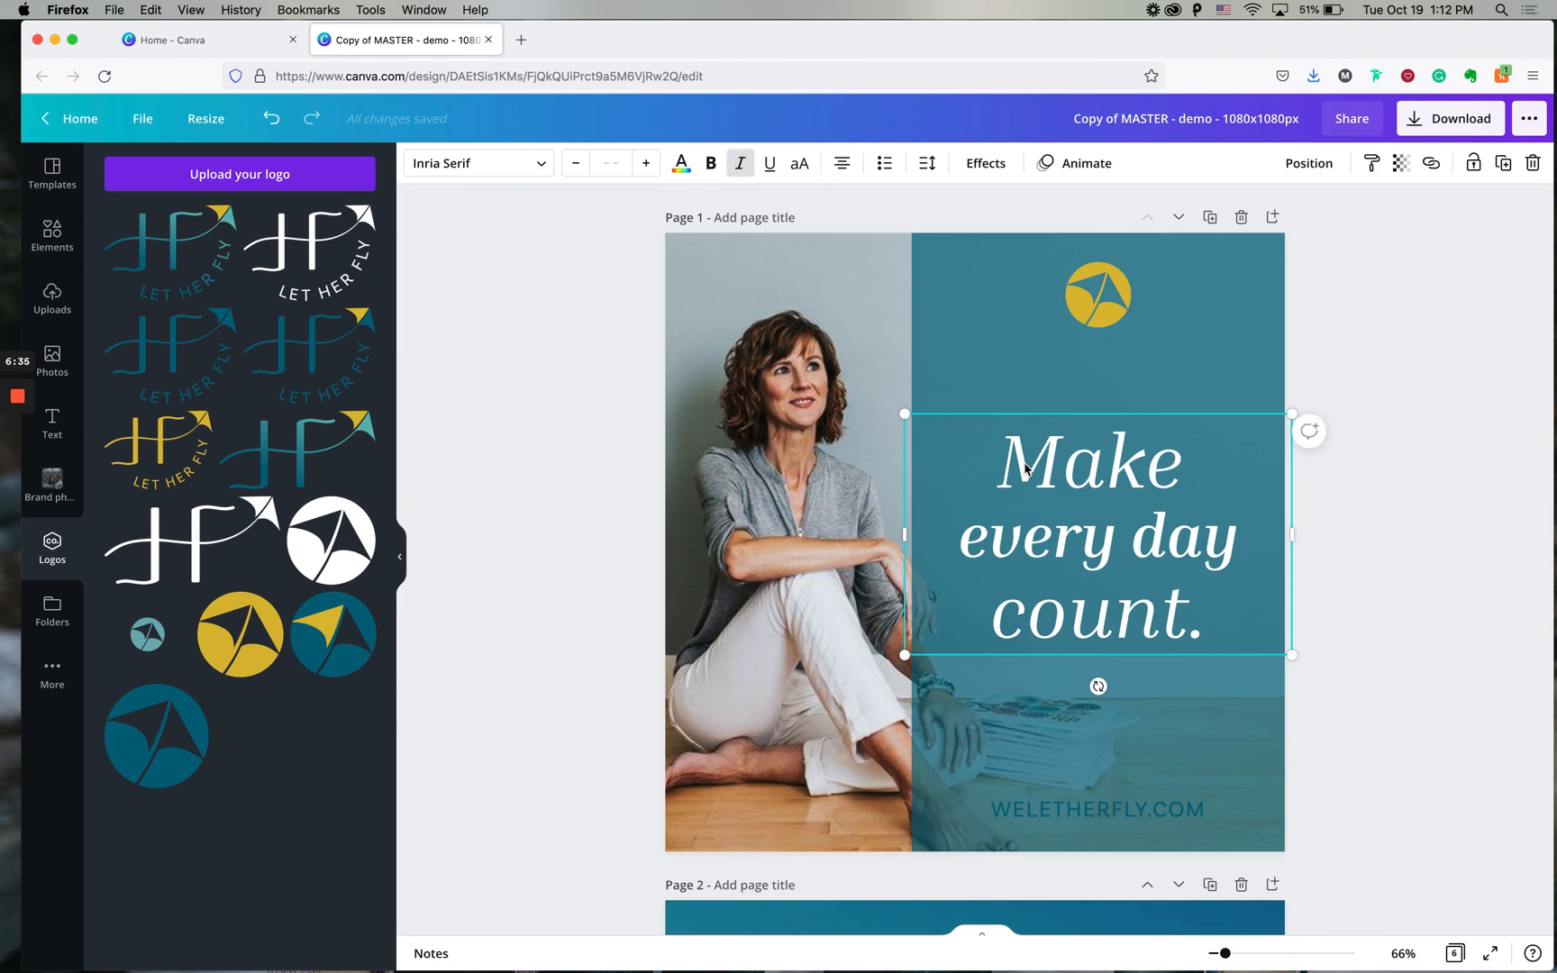